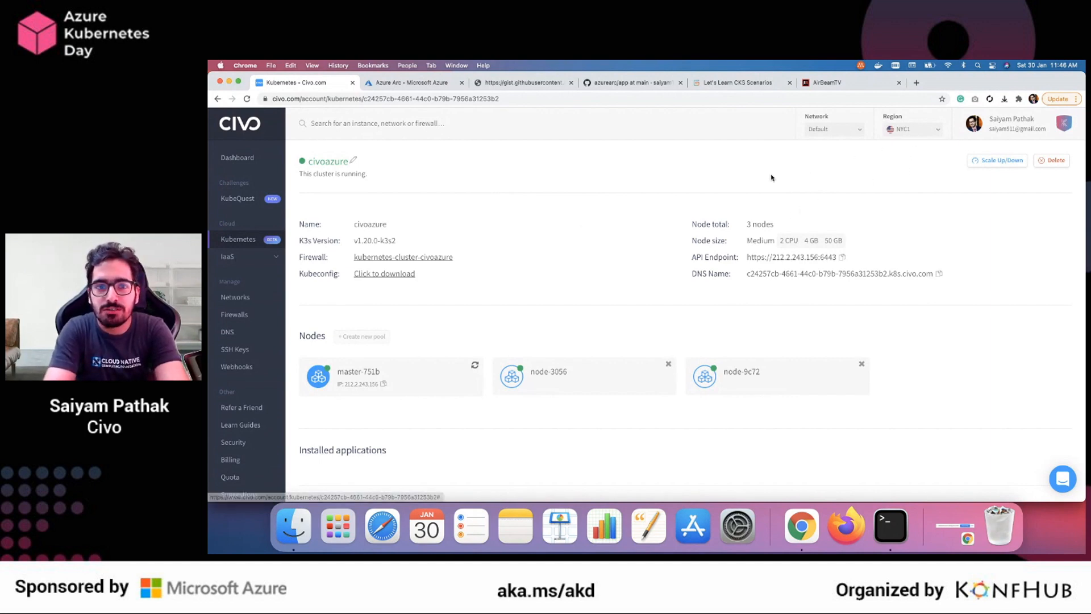
# Open the Kubernetes clusters list, switch to Terminal and run watch "kubectl get ns --kubeconfig=civo3" to monitor the namespaces
pyautogui.click(248, 241)
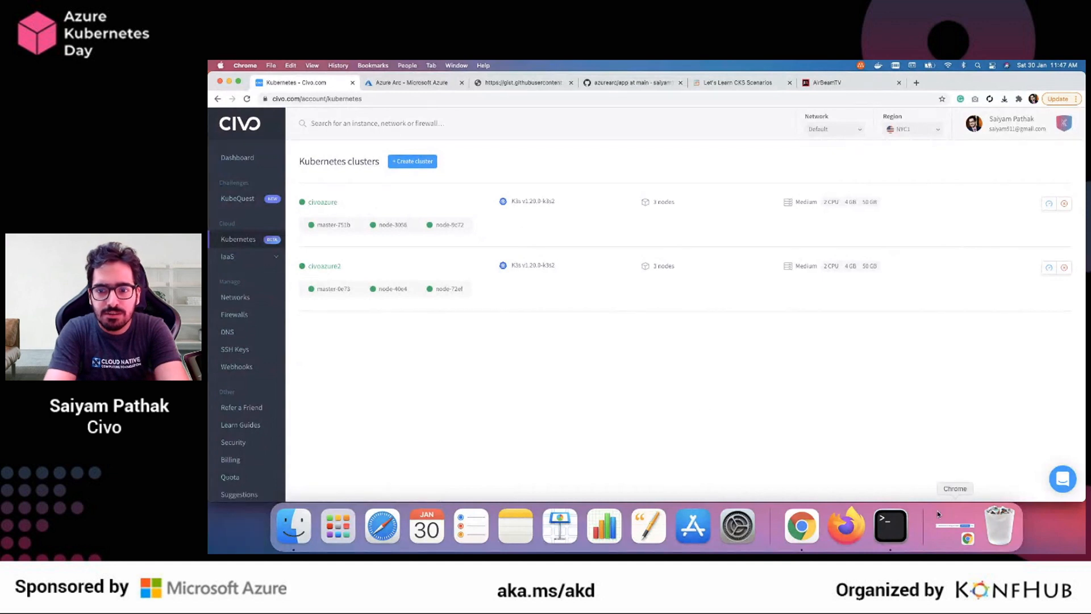
pyautogui.click(891, 526)
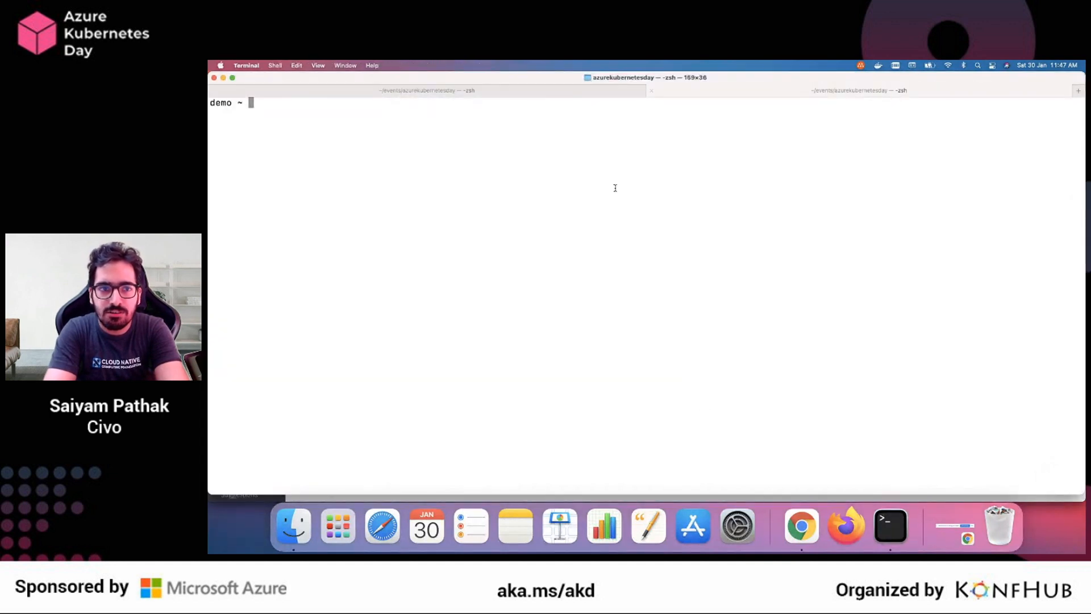
pyautogui.press('Up')
pyautogui.press('Up')
pyautogui.press('Up')
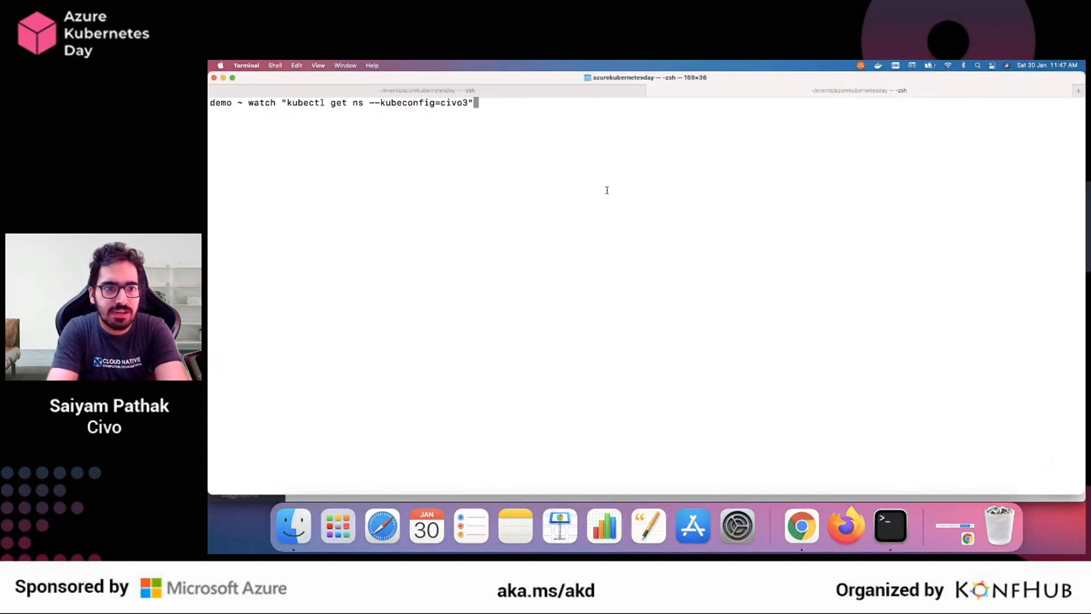
pyautogui.press('Return')
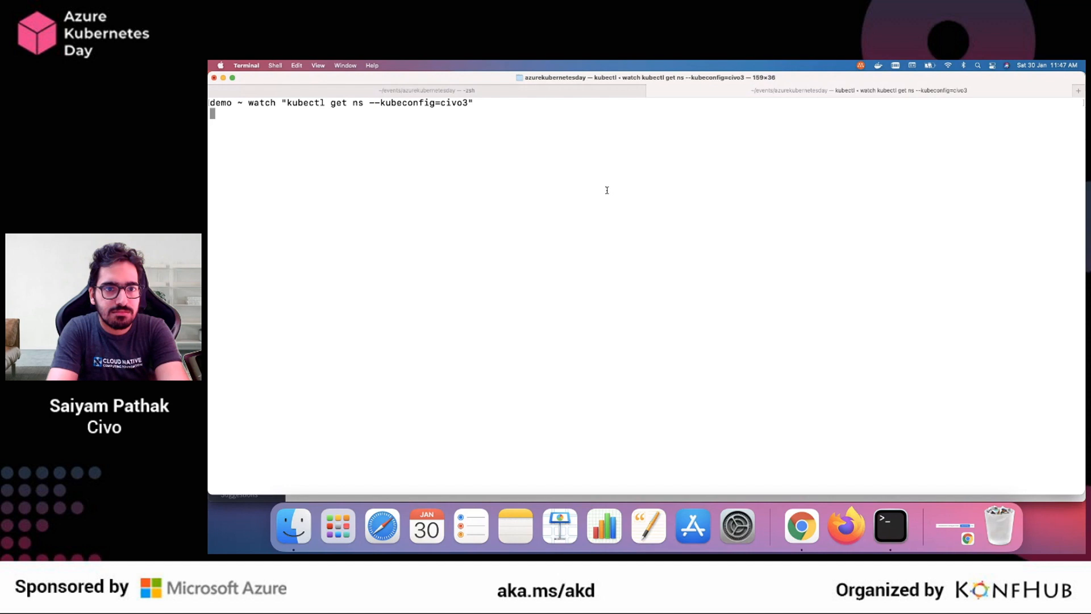
pyautogui.moveTo(217, 136); pyautogui.dragTo(385, 169)
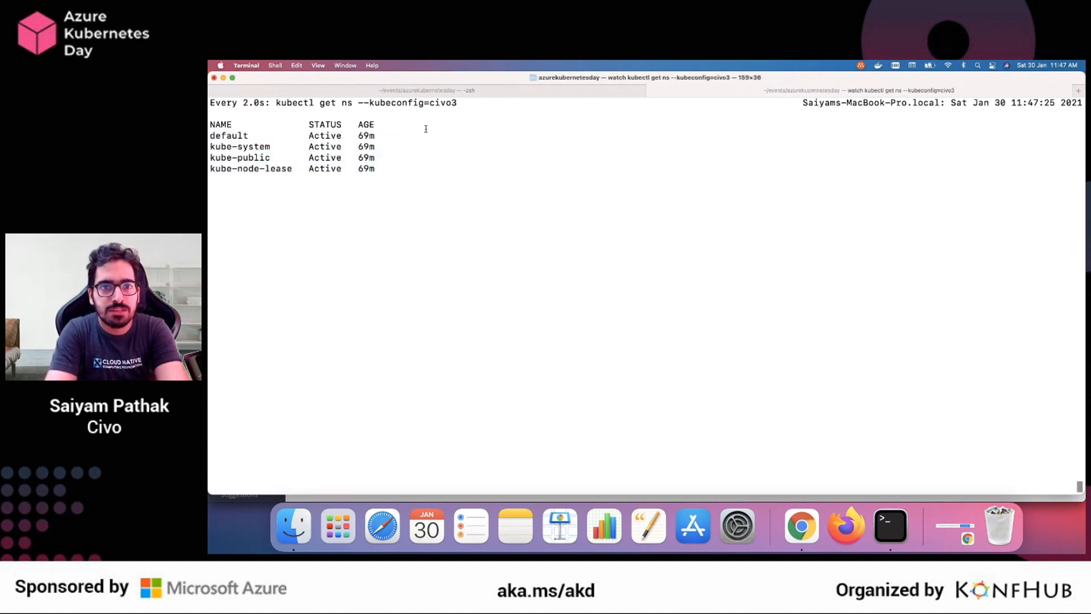
# Return to the browser and review the civoazure2 entry in the Kubernetes clusters list
pyautogui.click(448, 90)
pyautogui.press('super+Tab')
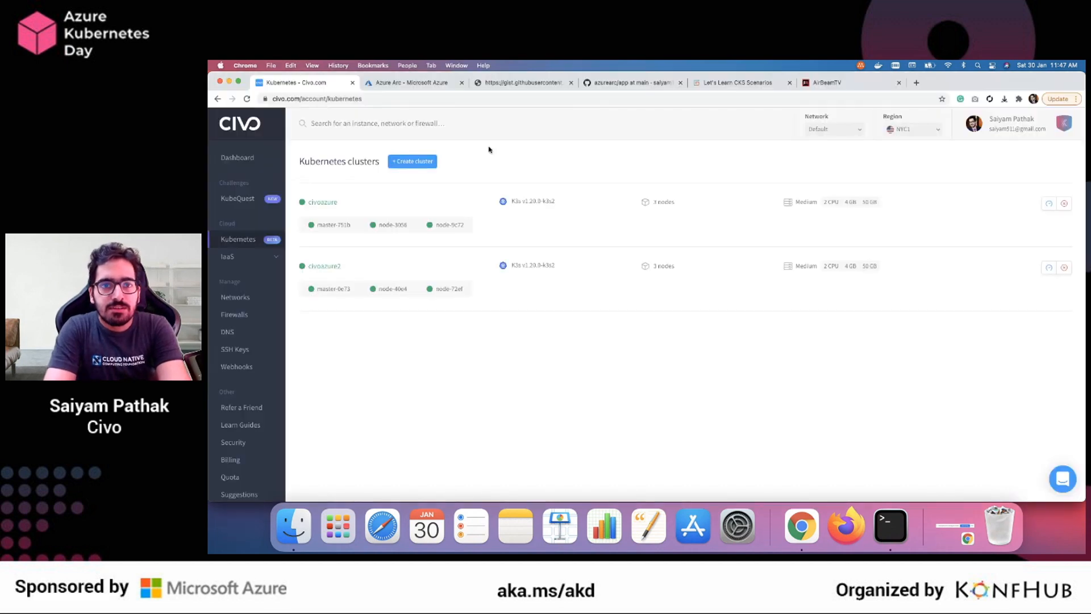
pyautogui.moveTo(302, 254); pyautogui.dragTo(1018, 285)
pyautogui.click(1018, 285)
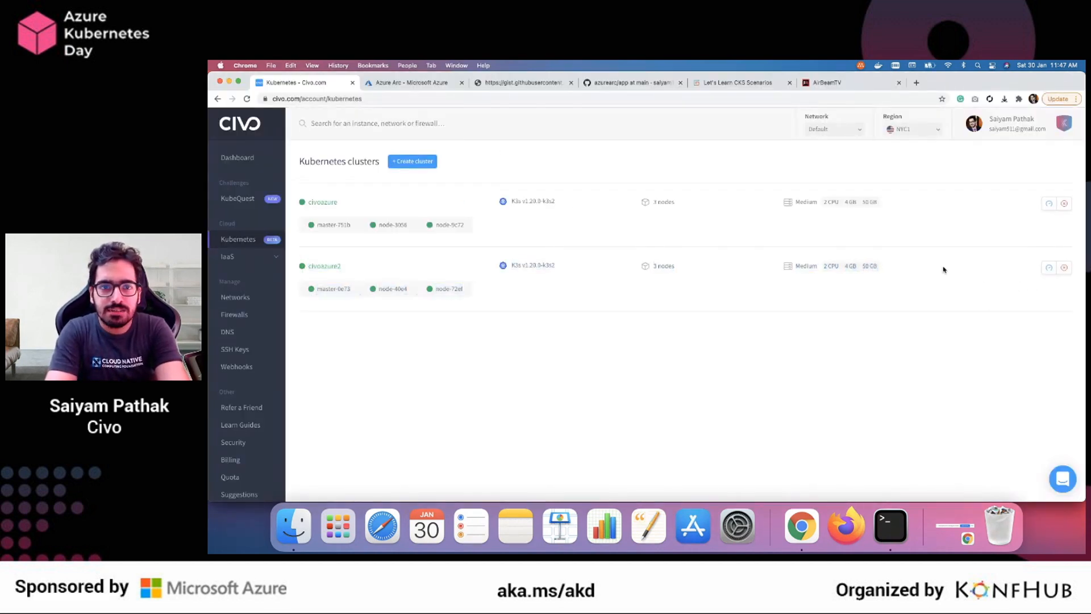
# Create a new Civo Kubernetes cluster named civoazure3 with three Medium nodes and the default marketplace applications
pyautogui.click(417, 164)
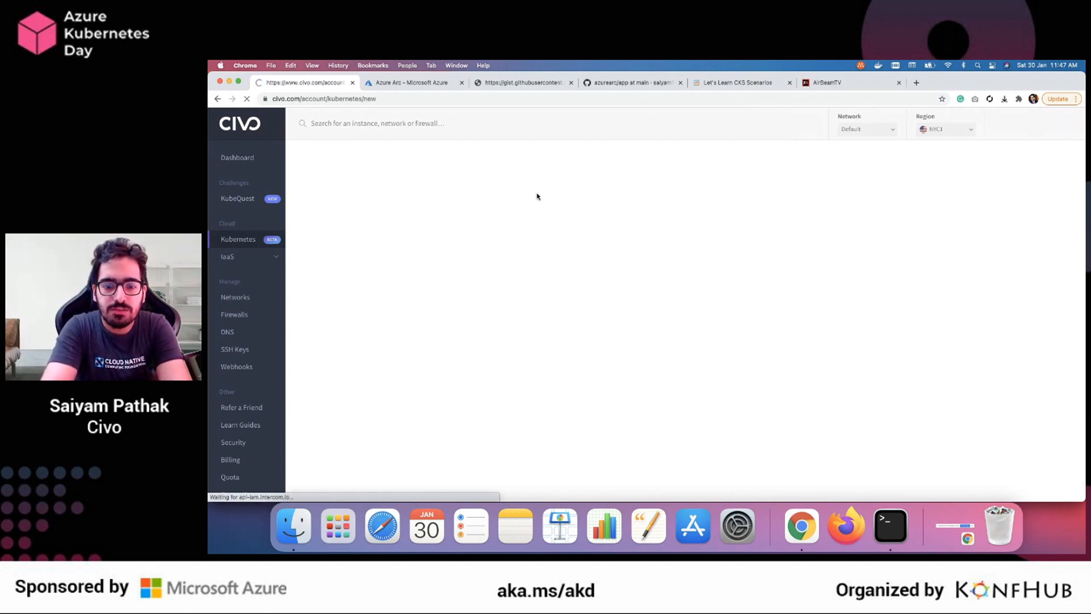
pyautogui.click(455, 205)
pyautogui.write('civoazur')
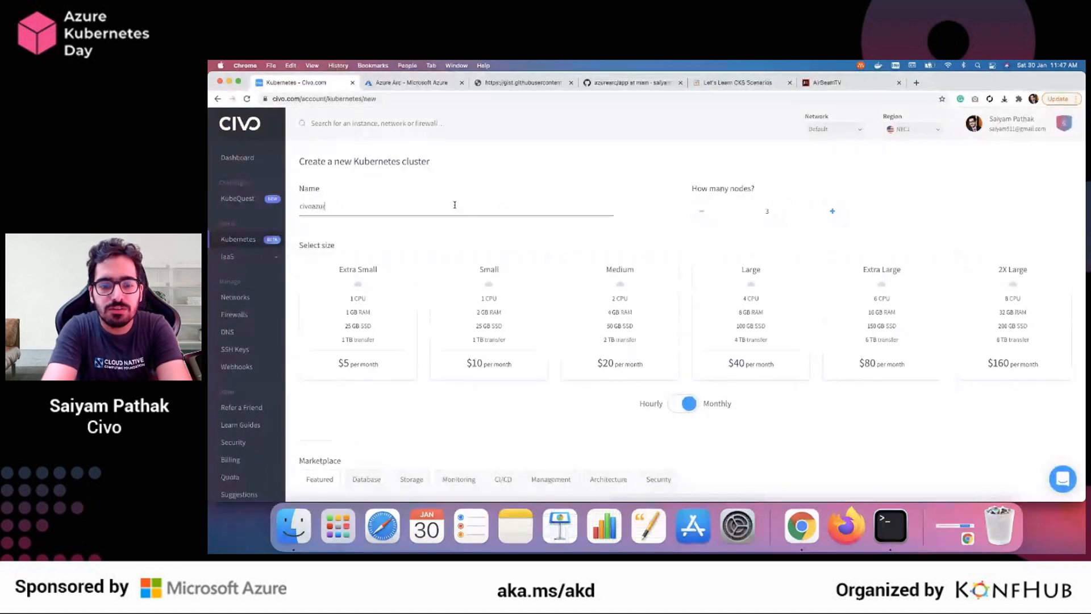
pyautogui.write('e3')
pyautogui.click(604, 310)
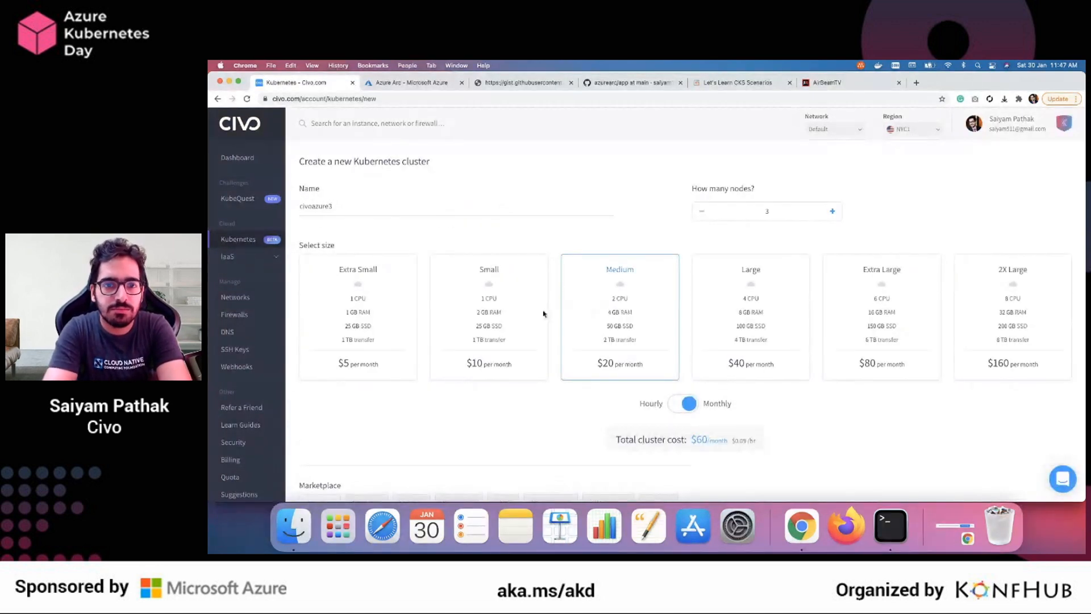
pyautogui.scroll(-1, 622, 338)
pyautogui.scroll(-10, 622, 338)
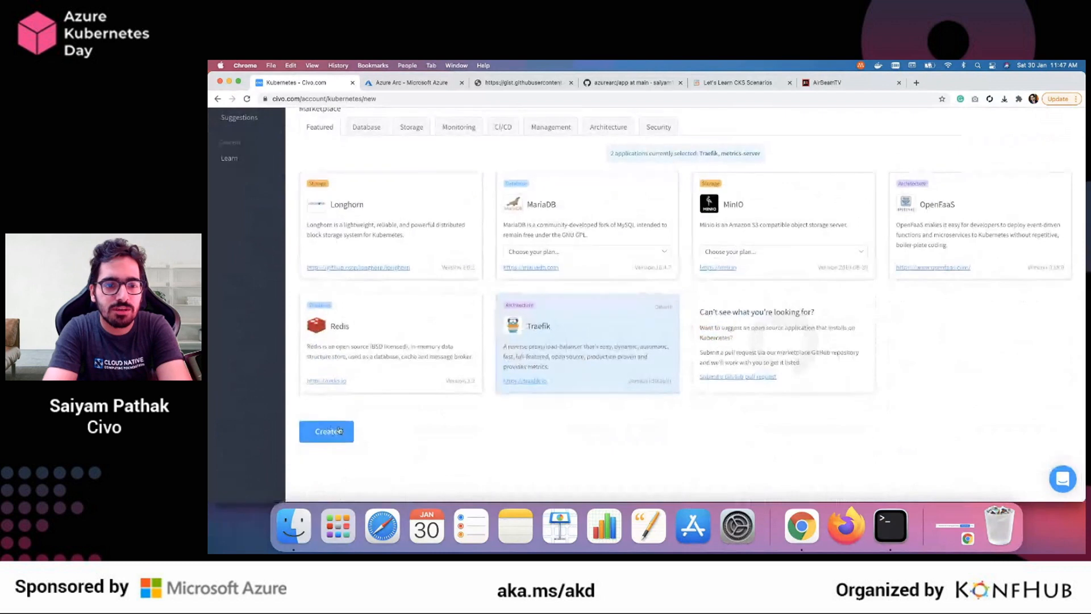
pyautogui.click(326, 431)
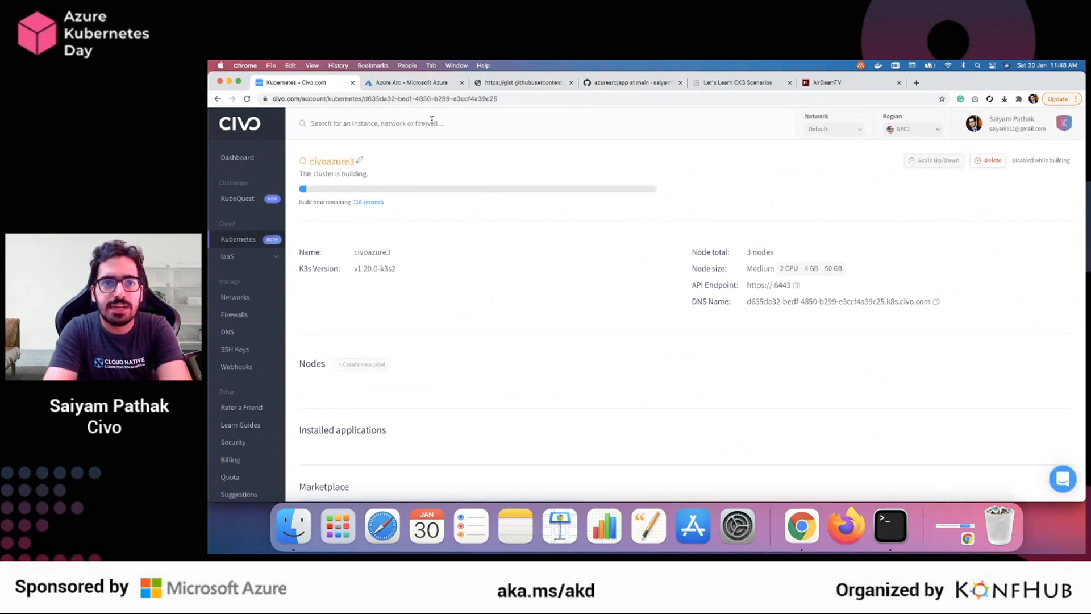
# Go to the Azure portal's Azure Arc overview and read its options for adding infrastructure, deploying data services and viewing resources
pyautogui.click(427, 85)
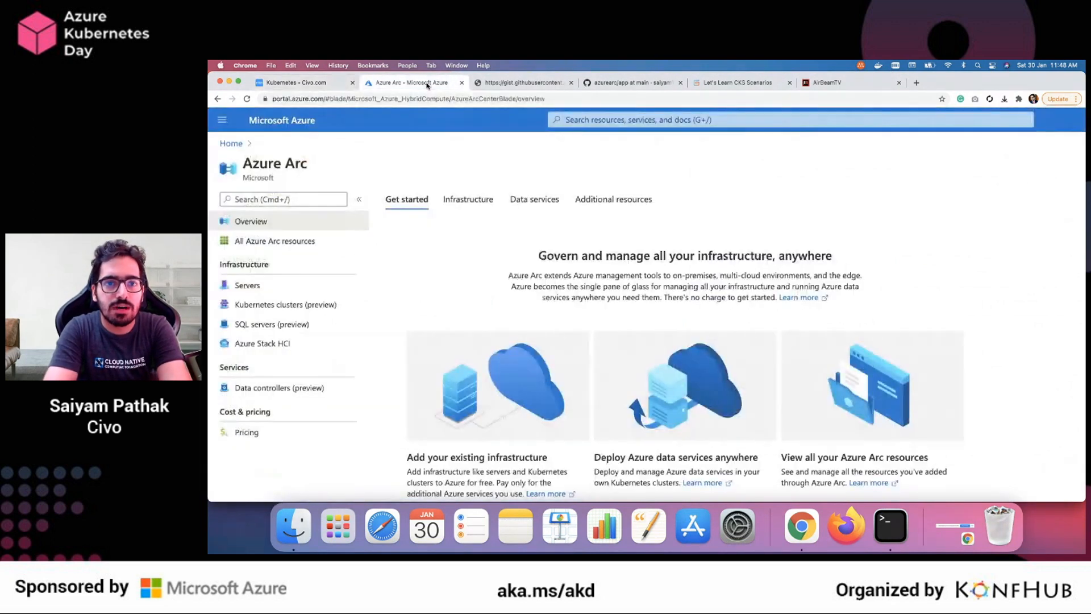
pyautogui.scroll(-3, 461, 200)
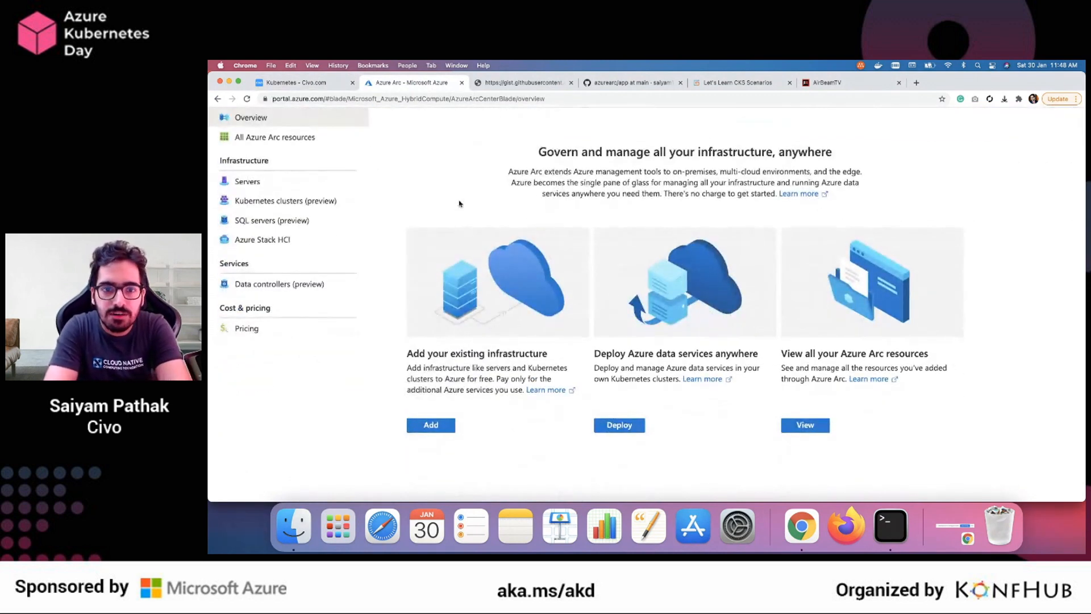
pyautogui.scroll(3, 383, 176)
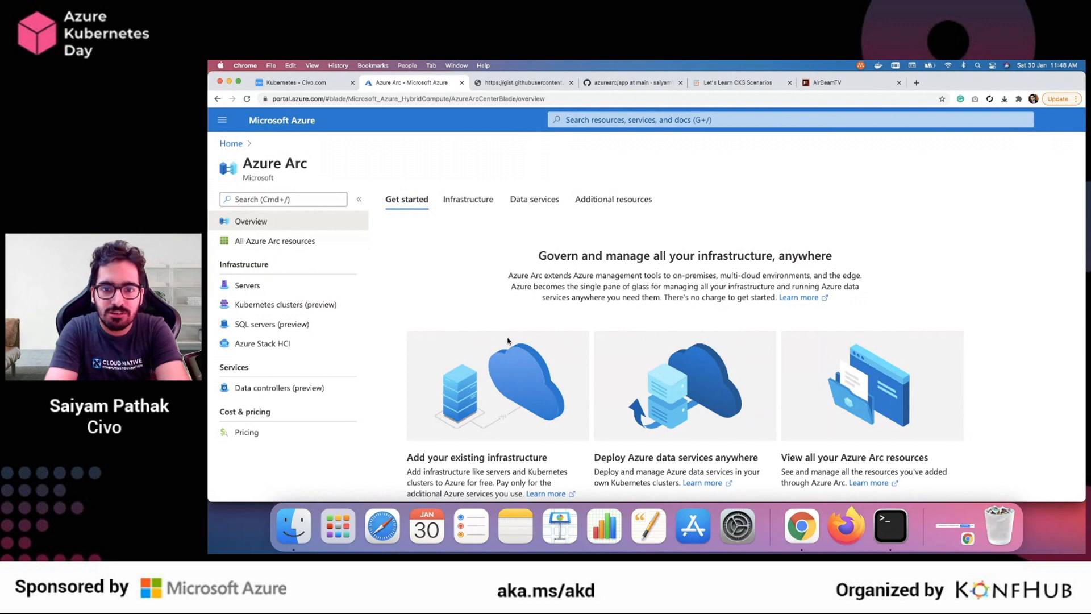
pyautogui.scroll(-2, 508, 341)
pyautogui.moveTo(600, 371); pyautogui.dragTo(927, 372)
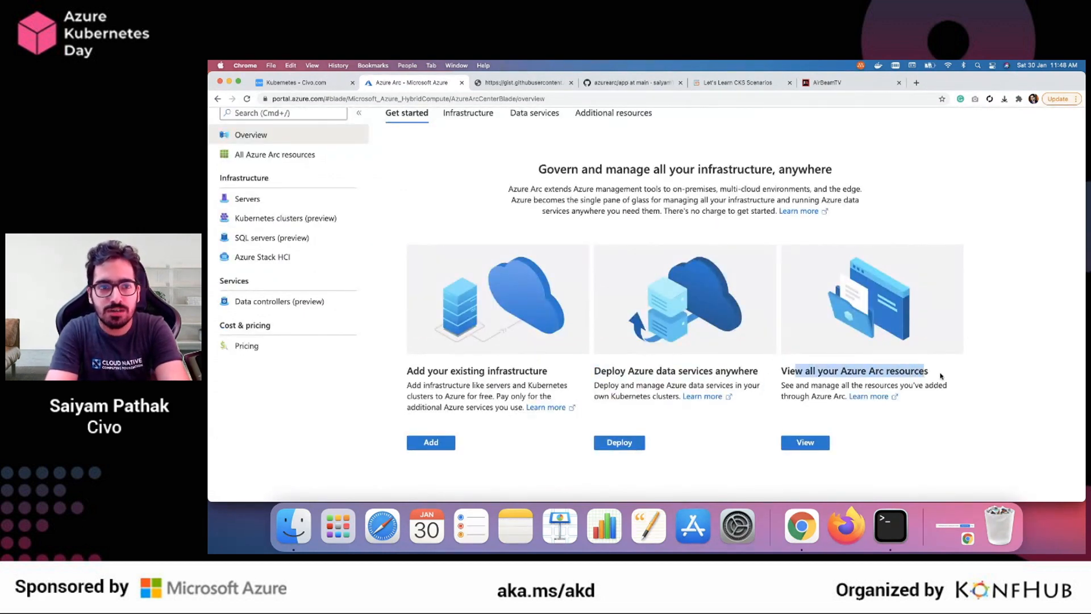
pyautogui.click(940, 375)
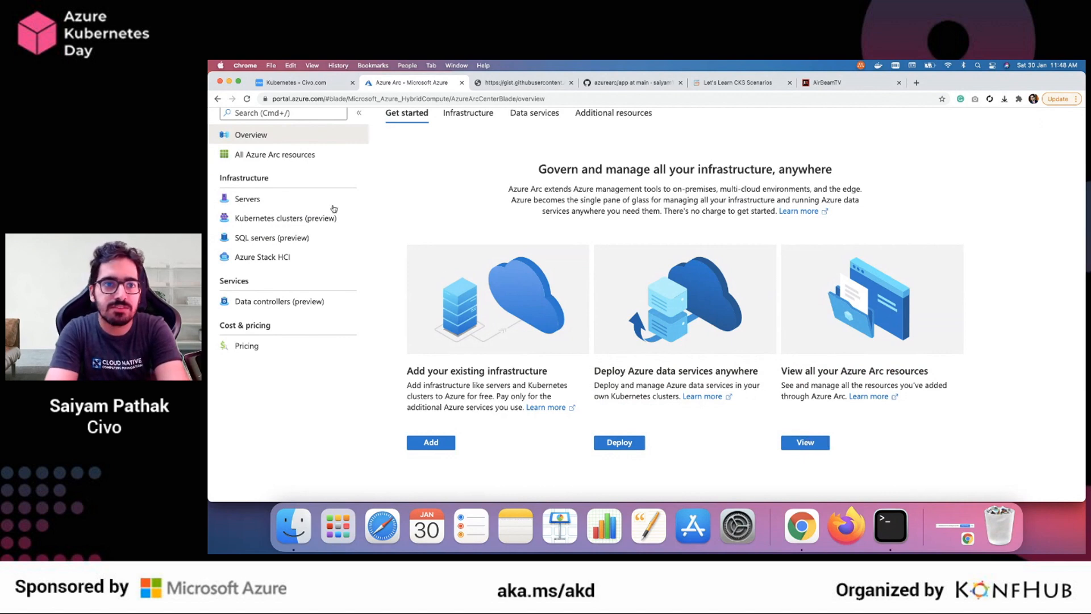
# Open the list of all Azure Arc resources and review each record's resource group, location, subscription and type
pyautogui.click(270, 160)
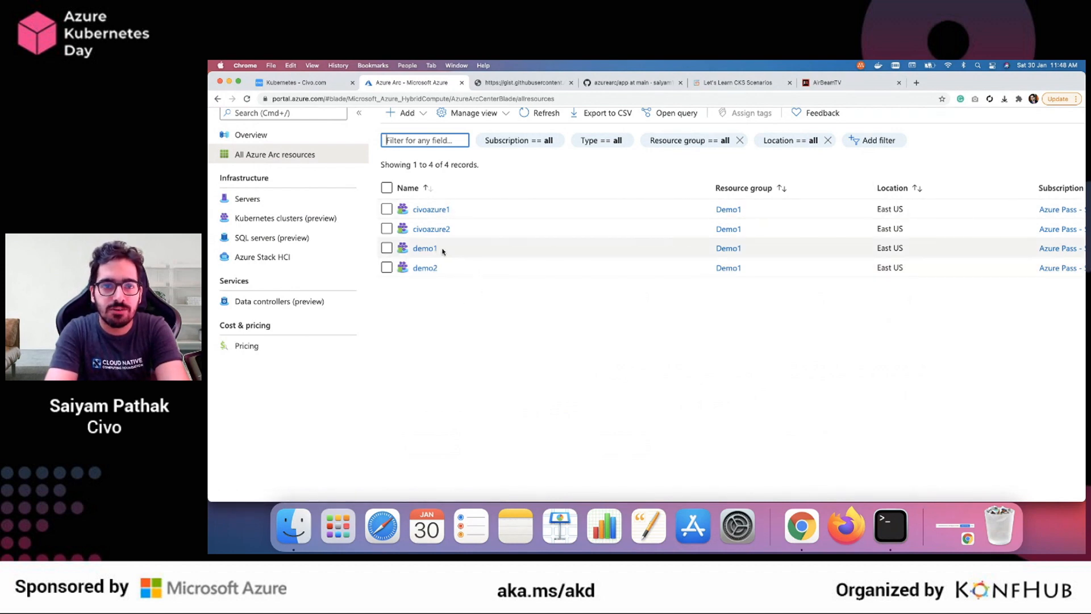
pyautogui.hscroll(5, 658, 402)
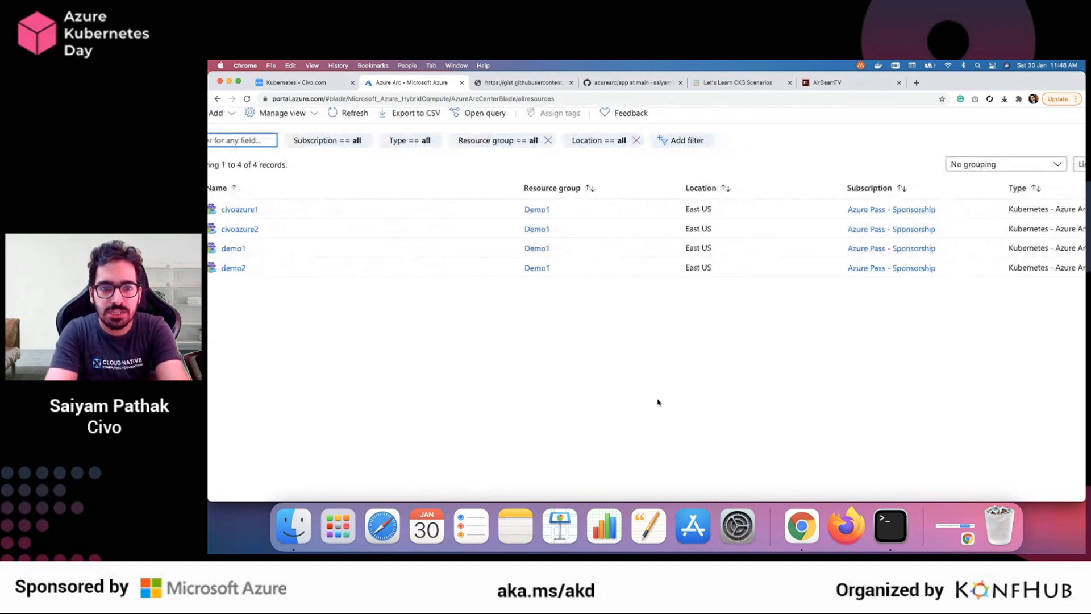
pyautogui.hscroll(-5, 443, 290)
pyautogui.scroll(3, 419, 278)
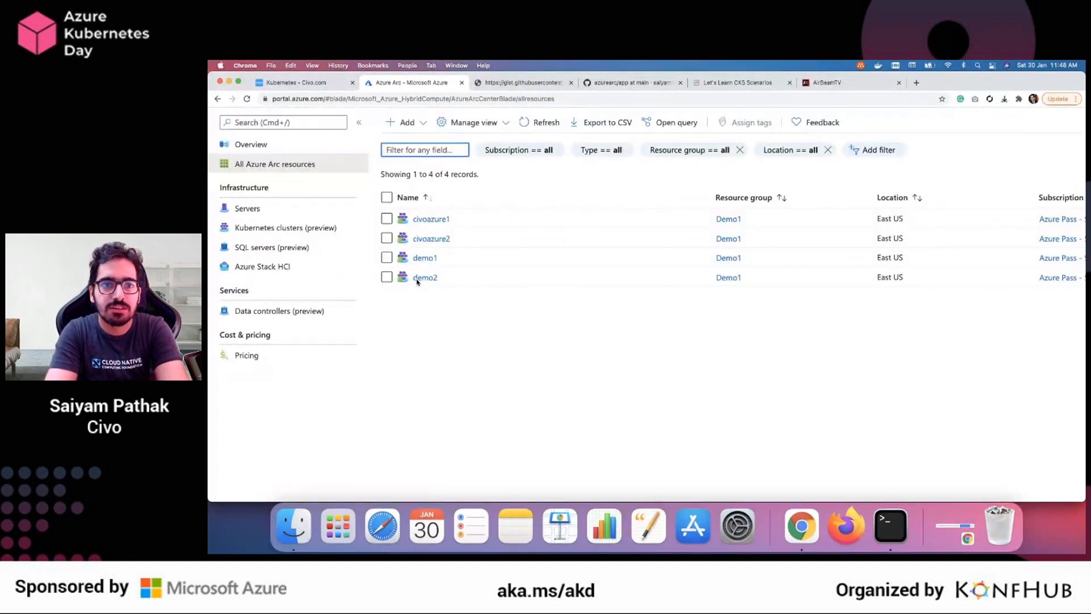
# Start adding existing infrastructure to Azure Arc and choose Kubernetes clusters (preview) to open the cluster registration
pyautogui.click(407, 200)
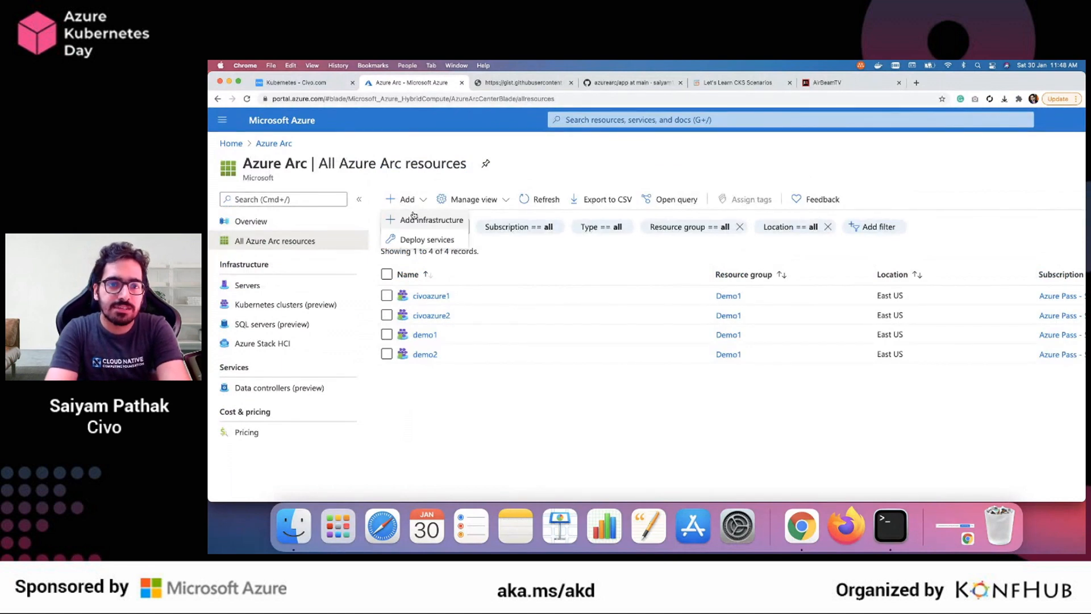
pyautogui.click(427, 220)
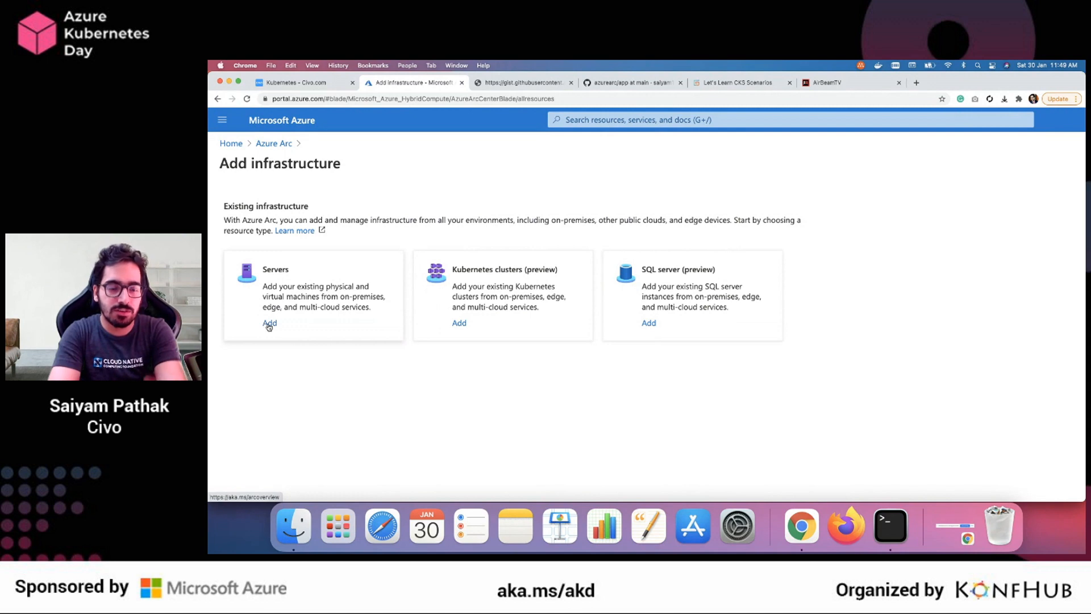
pyautogui.click(459, 323)
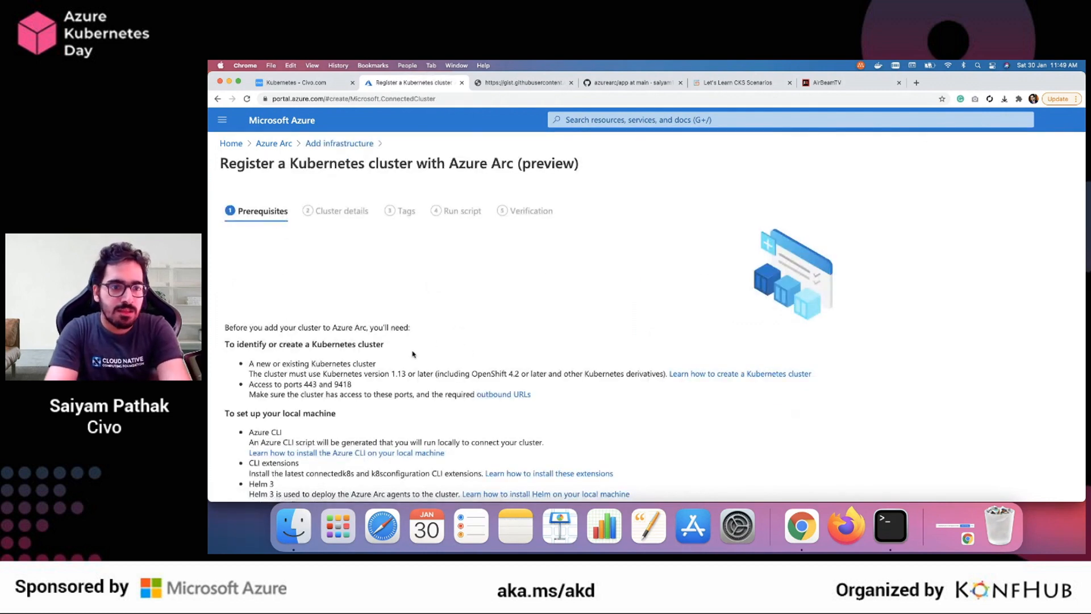
# Read the registration prerequisites for the local machine, covering Azure CLI, the CLI extensions, Helm 3 and the kubeconfig file
pyautogui.scroll(-2, 413, 354)
pyautogui.scroll(2, 413, 354)
pyautogui.hscroll(-1, 413, 355)
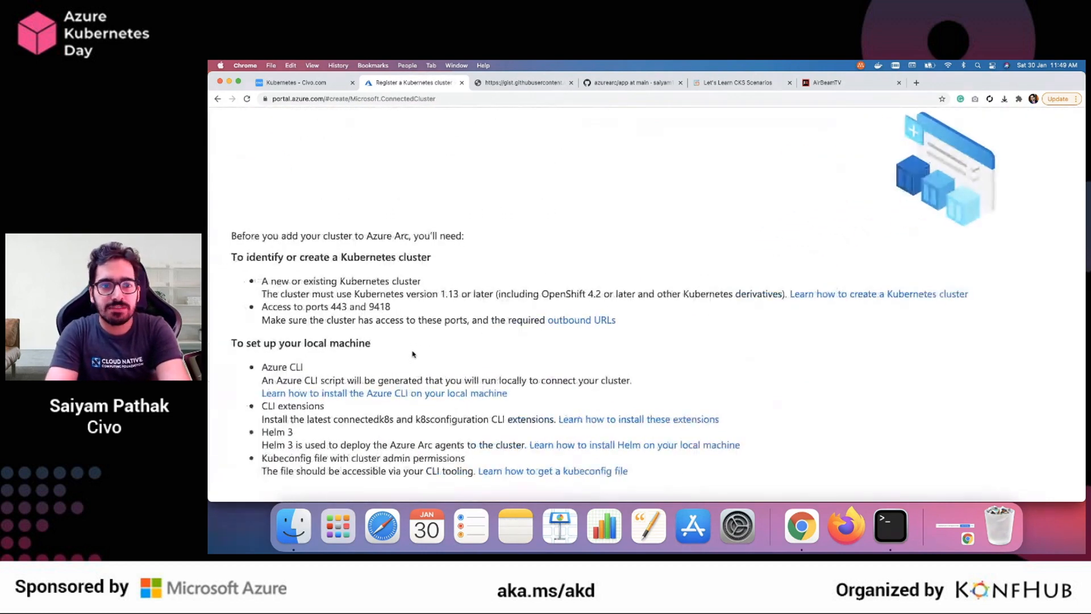
pyautogui.scroll(-4, 413, 354)
pyautogui.doubleClick(283, 260)
pyautogui.moveTo(283, 260); pyautogui.dragTo(301, 260)
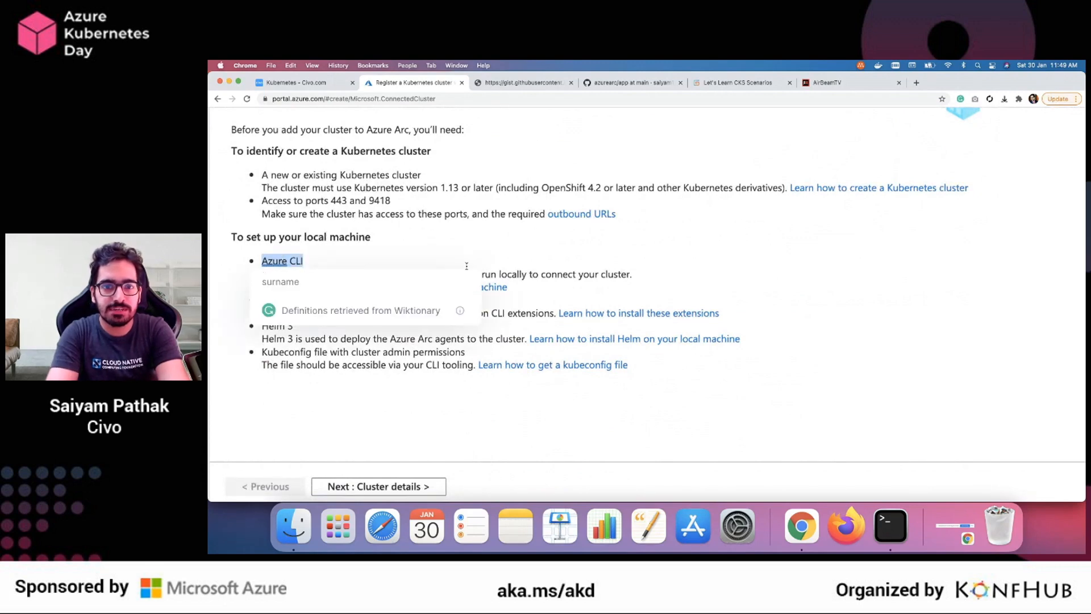
pyautogui.doubleClick(558, 274)
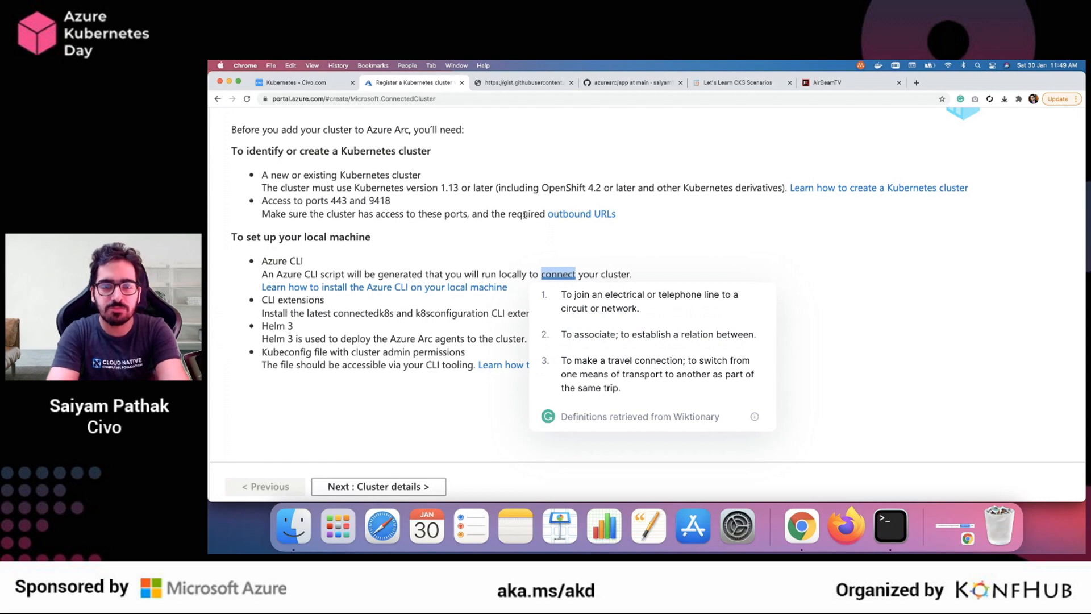
pyautogui.click(309, 324)
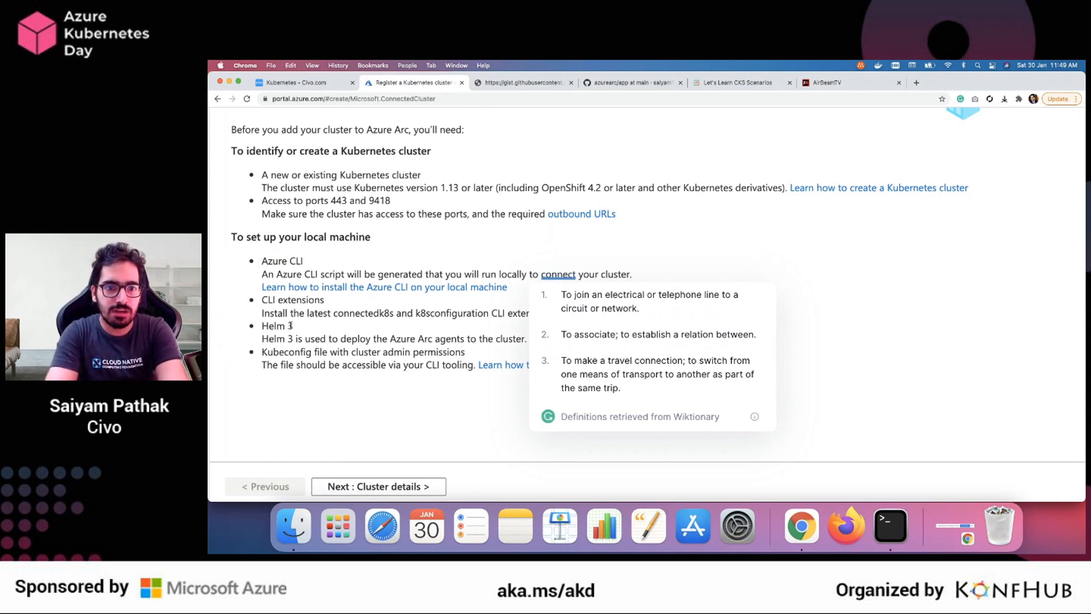
pyautogui.tripleClick(353, 313)
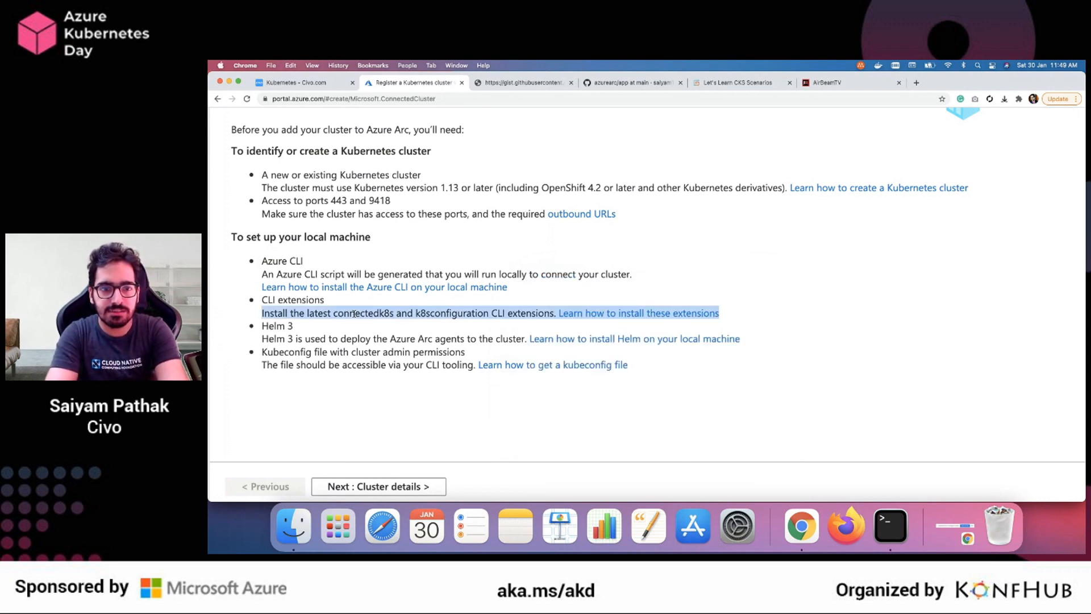
pyautogui.doubleClick(433, 315)
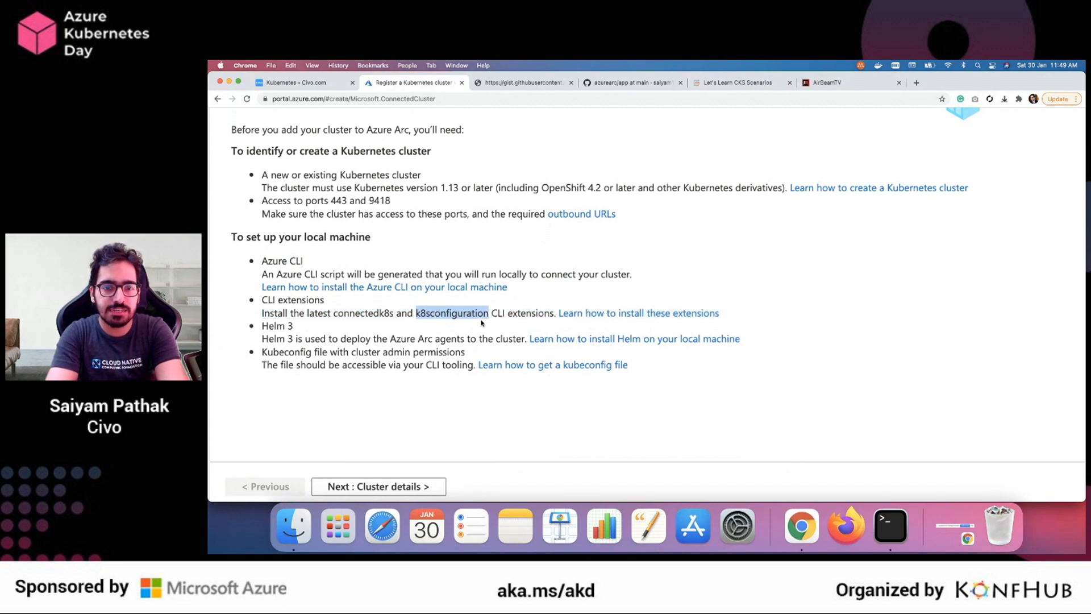
pyautogui.tripleClick(287, 323)
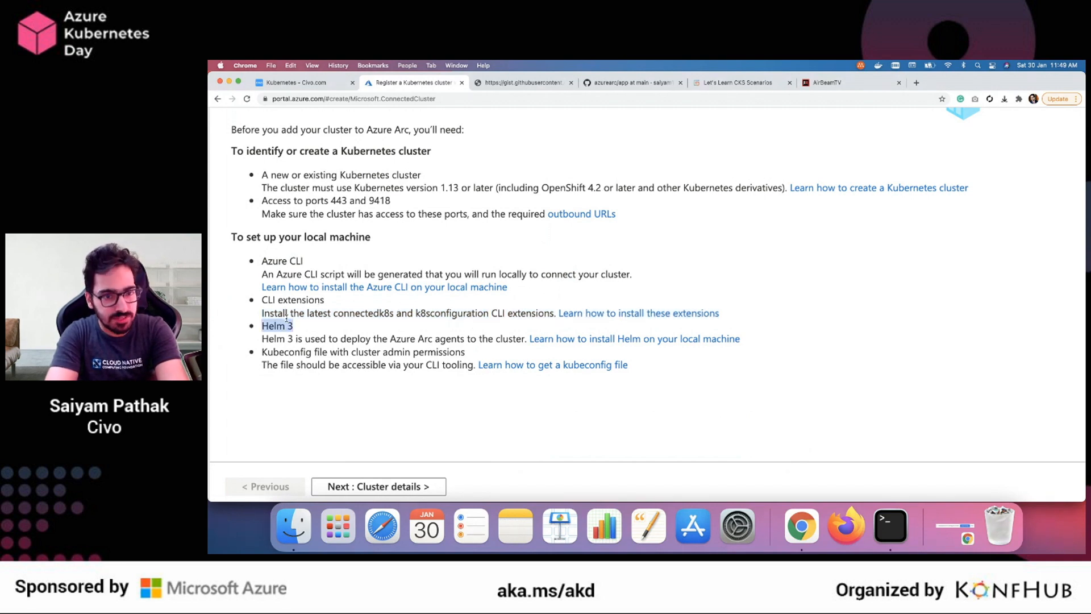
pyautogui.tripleClick(298, 352)
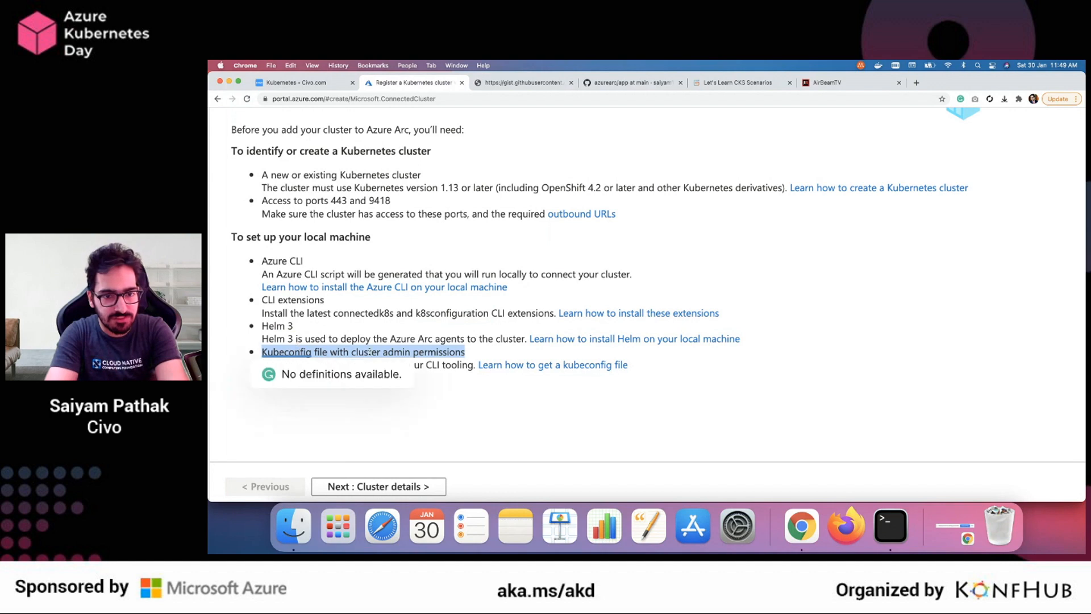
pyautogui.click(434, 409)
# Switch to Terminal, list the folder's files with ls, and compare the civo3 kubeconfig file with the one used by the namespace watch
pyautogui.click(890, 526)
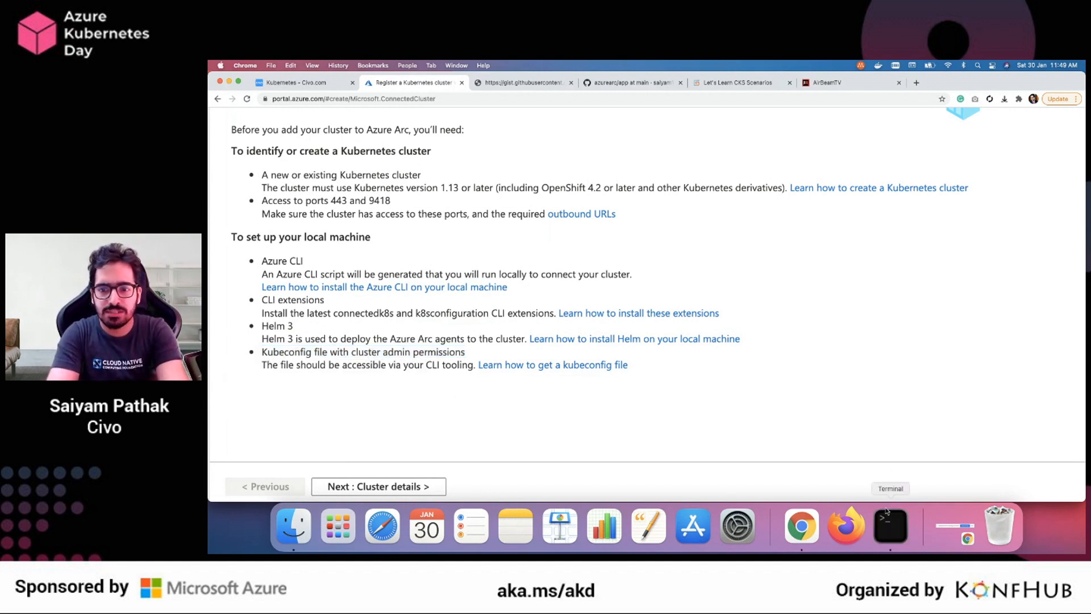
pyautogui.write('ls')
pyautogui.press('Return')
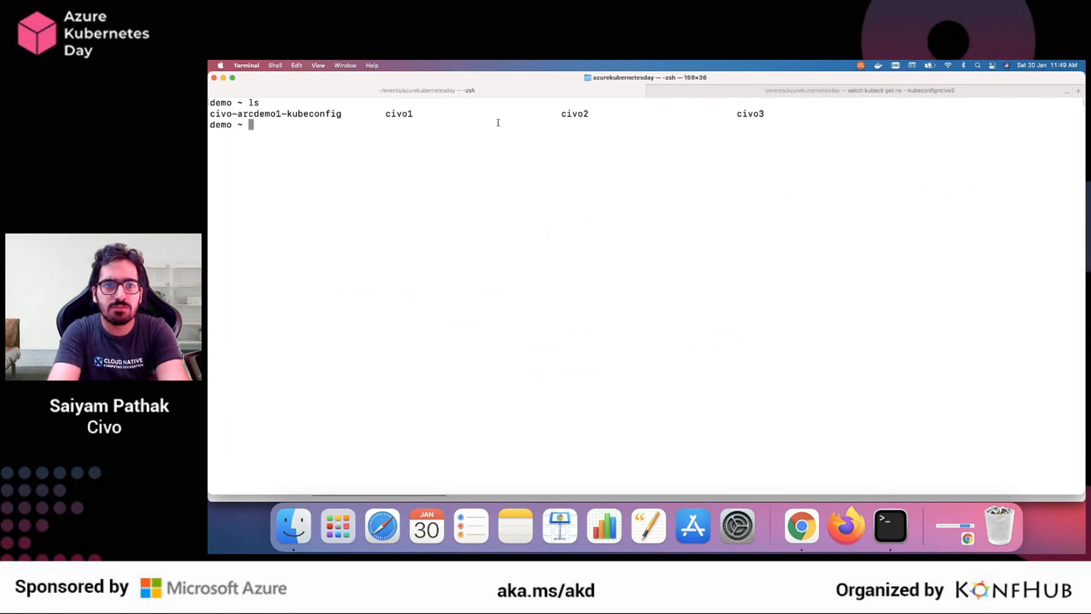
pyautogui.doubleClick(746, 113)
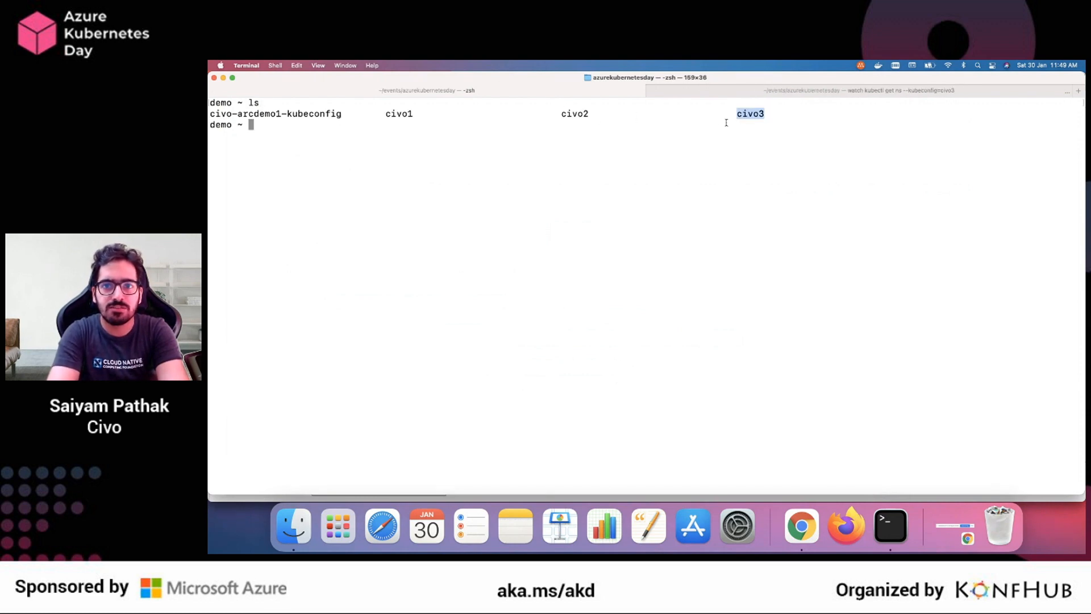
pyautogui.doubleClick(754, 121)
pyautogui.doubleClick(755, 115)
pyautogui.click(775, 95)
pyautogui.moveTo(457, 102); pyautogui.dragTo(435, 103)
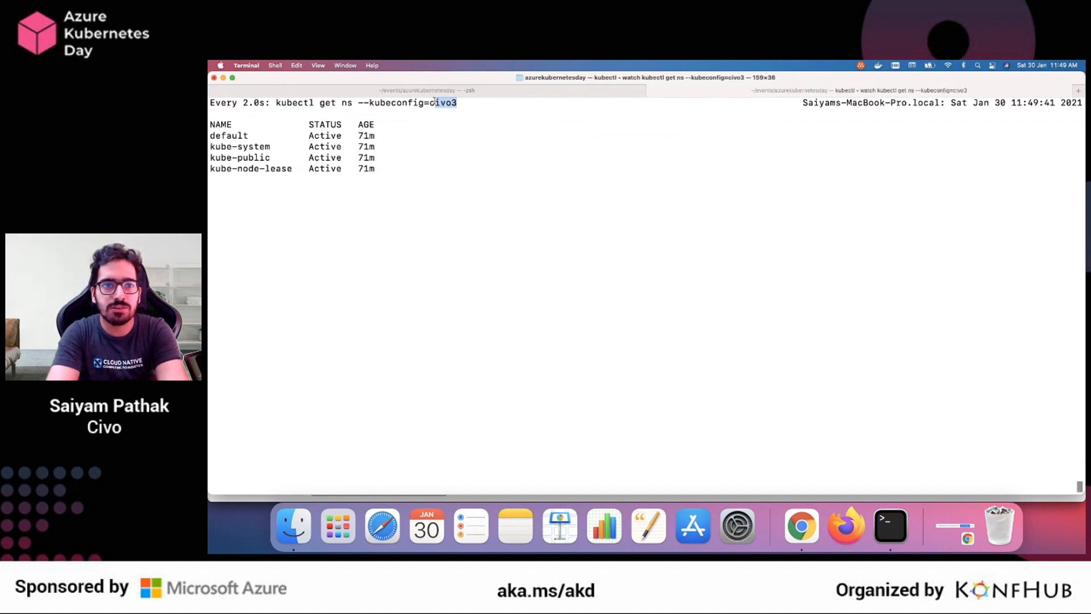
# Switch back to Chrome, review the kubeconfig prerequisite for the local machine and continue to the cluster details
pyautogui.click(478, 91)
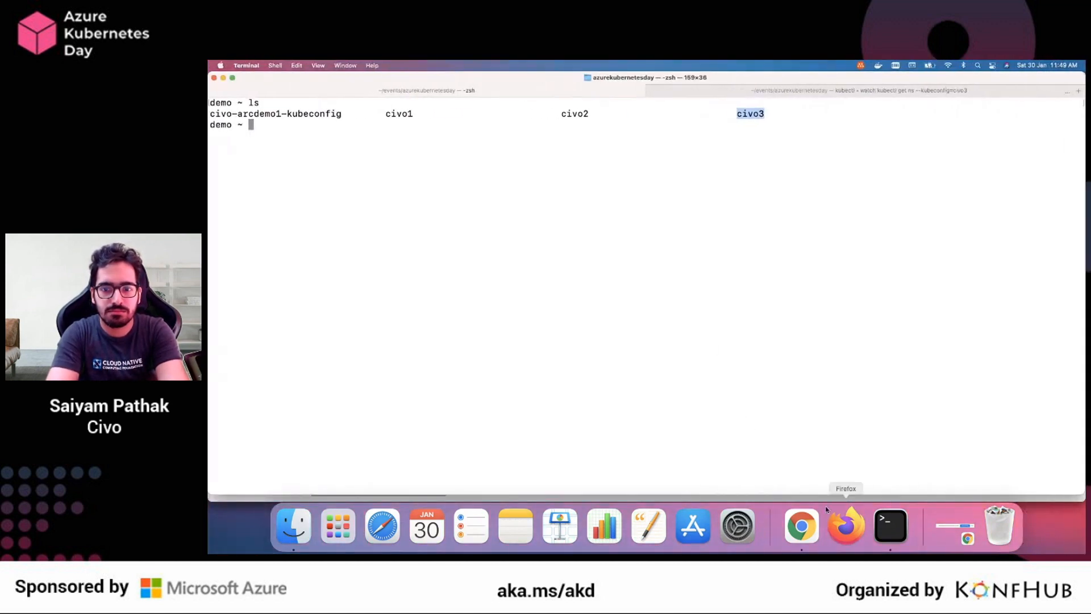
pyautogui.click(809, 528)
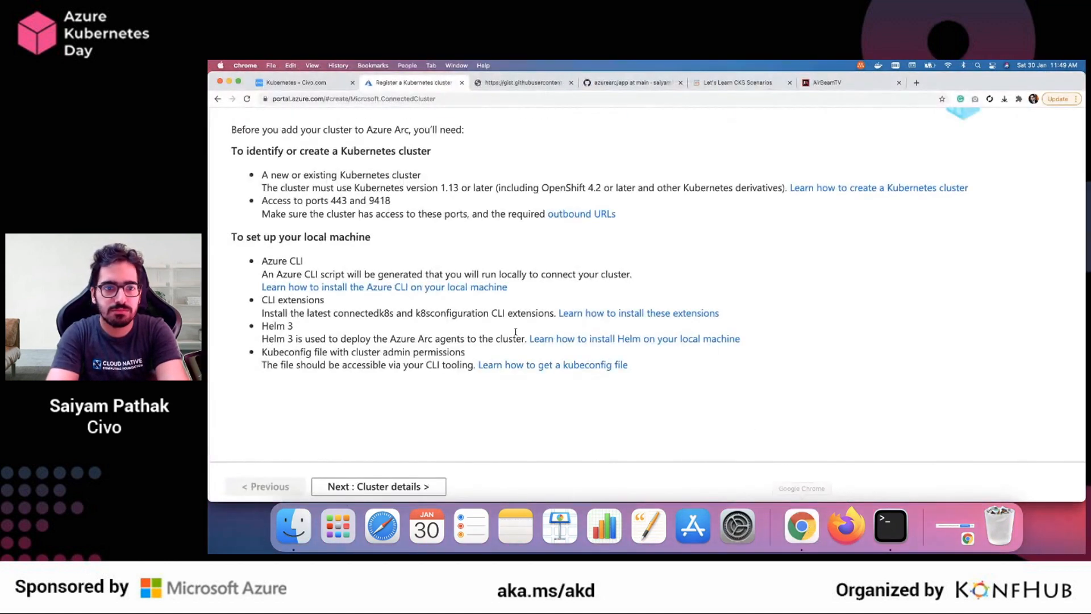
pyautogui.moveTo(267, 352); pyautogui.dragTo(511, 392)
pyautogui.click(472, 405)
pyautogui.scroll(3, 392, 344)
pyautogui.scroll(-3, 392, 344)
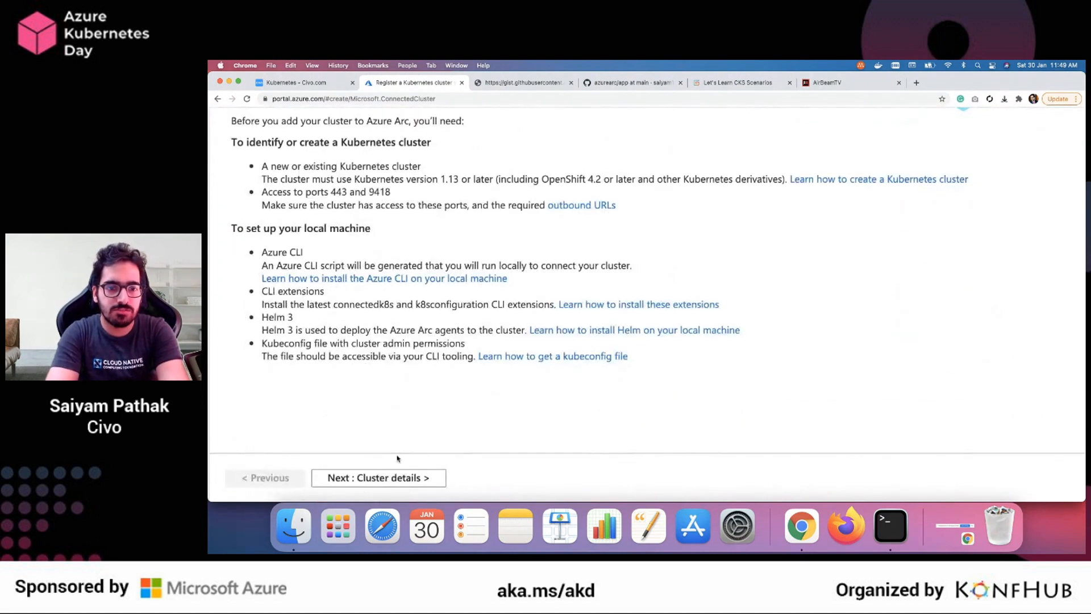
pyautogui.click(376, 481)
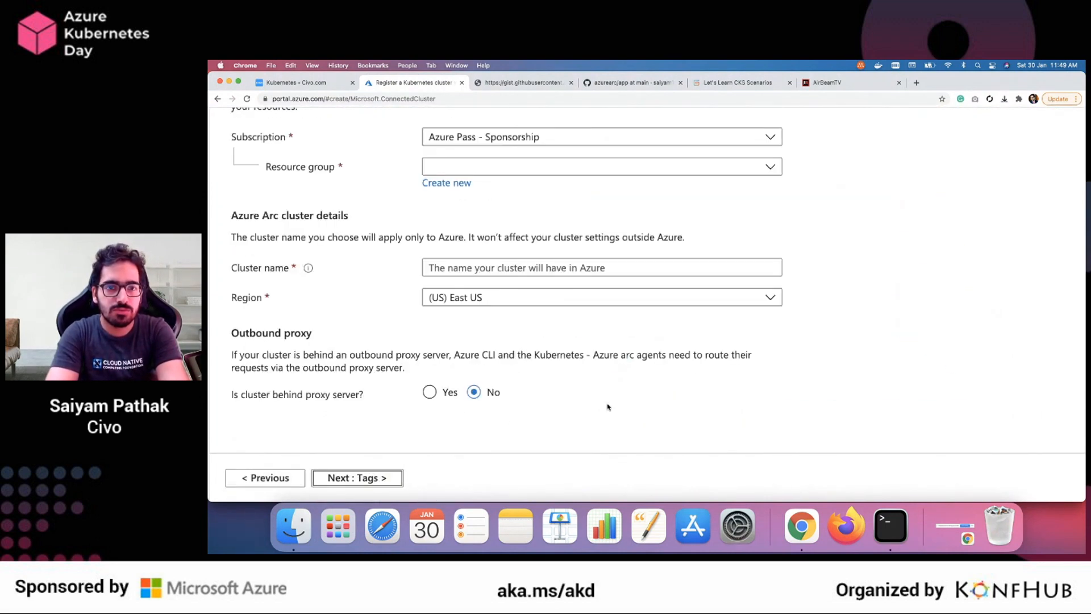
# Choose the existing Demo1 resource group for the cluster registration under the Azure Pass - Sponsorship subscription
pyautogui.scroll(5, 608, 407)
pyautogui.scroll(-1, 624, 341)
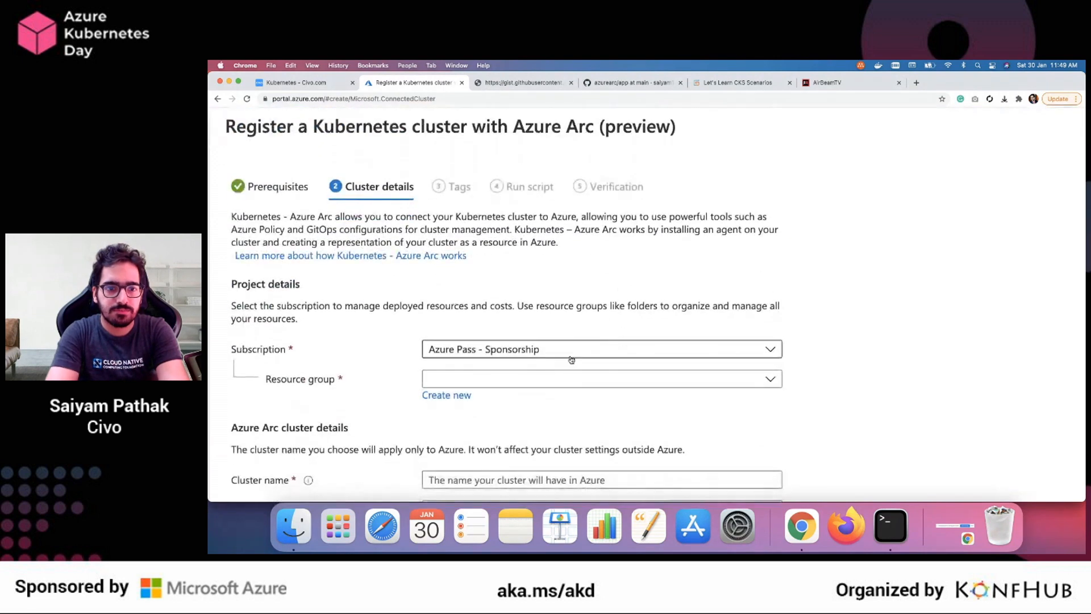
pyautogui.click(466, 377)
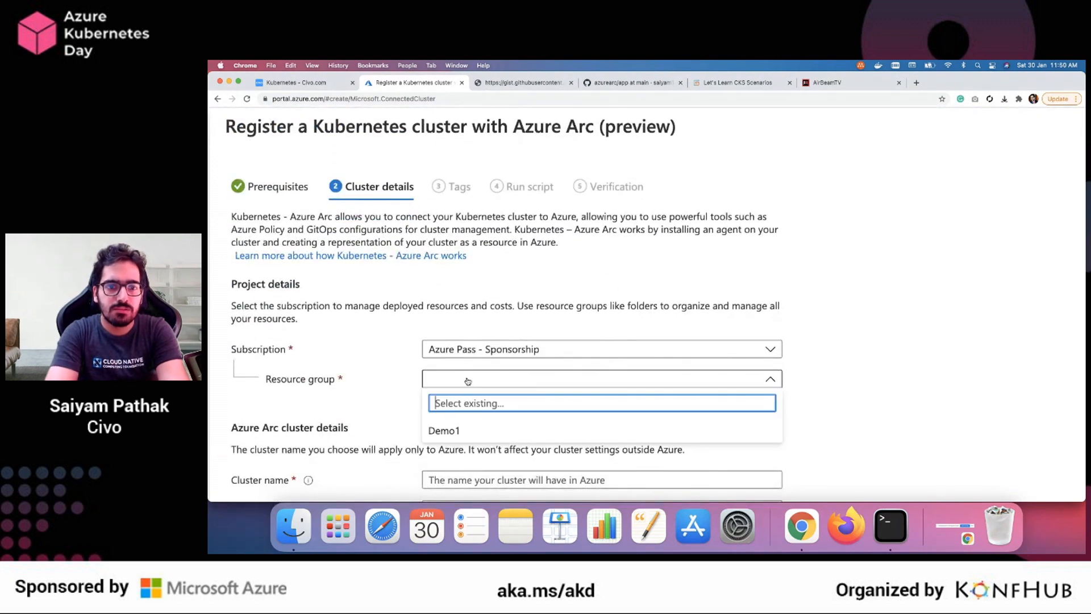
pyautogui.click(458, 432)
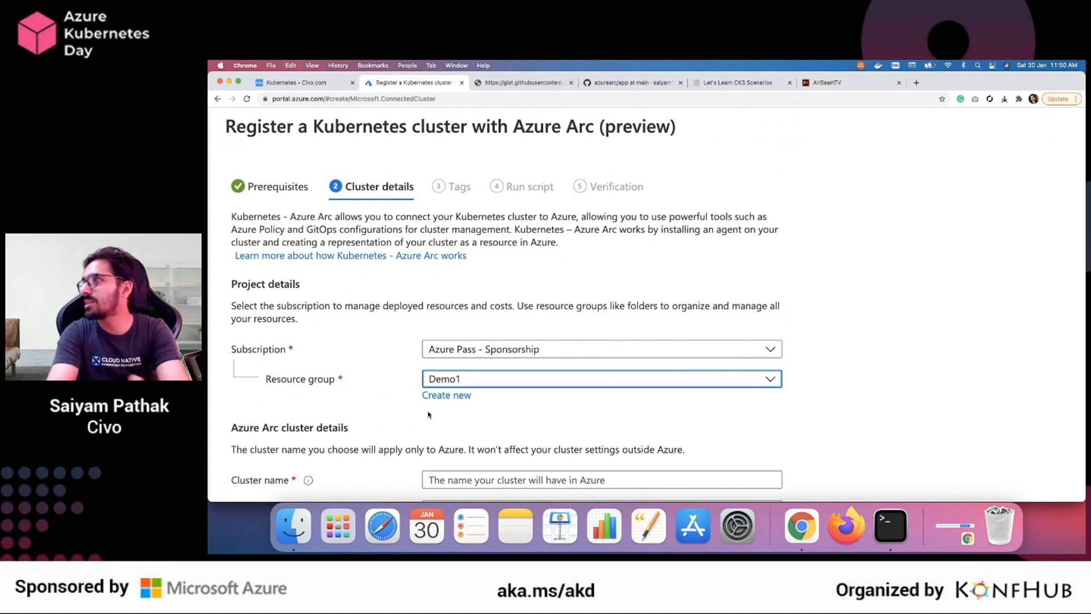
# Set the cluster name in the Azure Arc cluster details to awesomeevent
pyautogui.scroll(3, 428, 415)
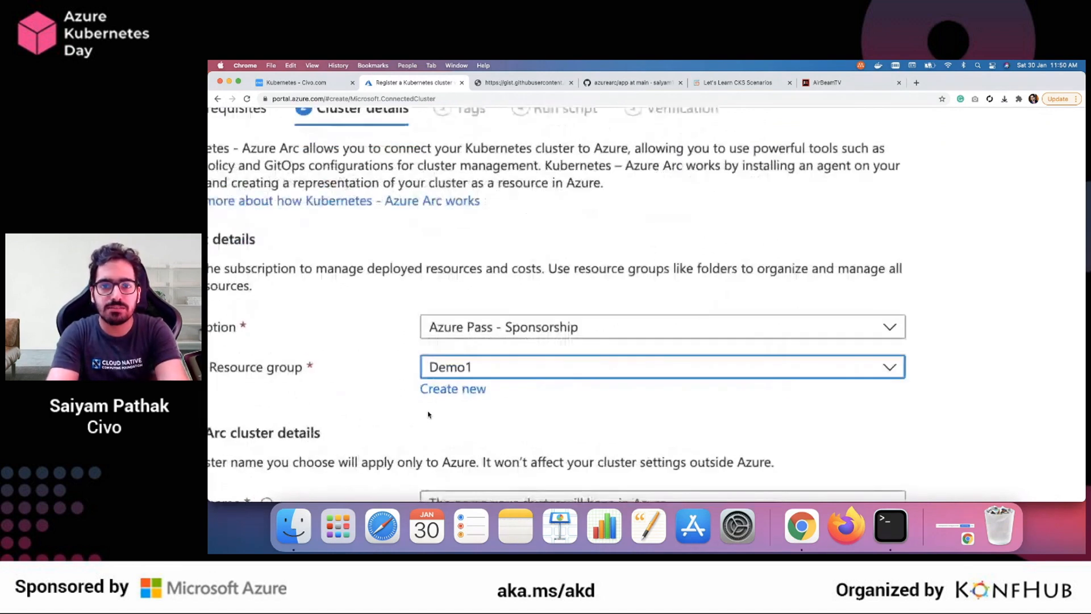
pyautogui.scroll(2, 594, 317)
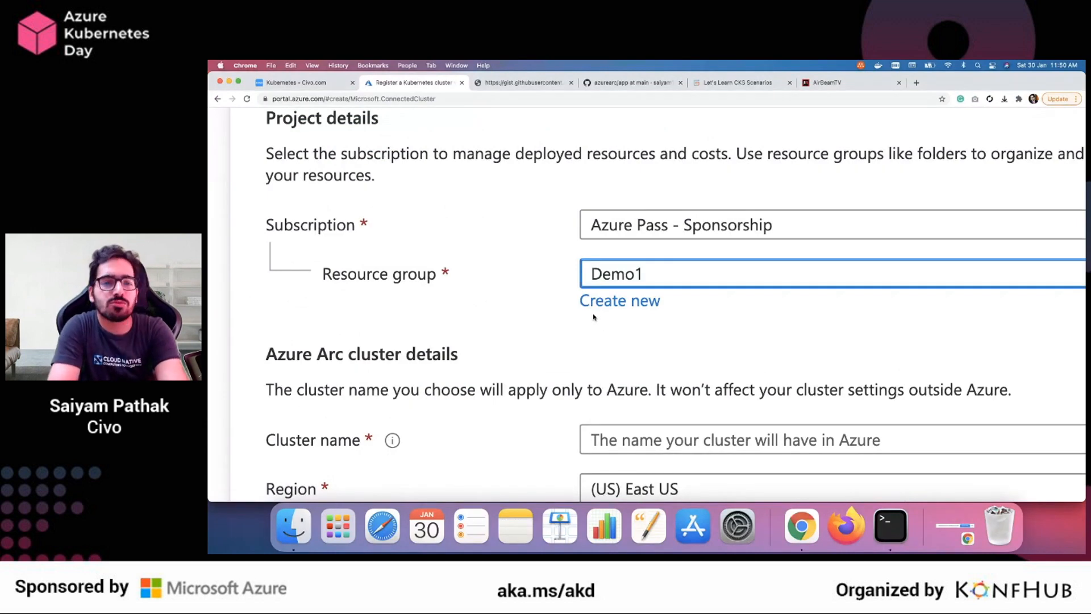
pyautogui.scroll(-2, 568, 326)
pyautogui.hscroll(2, 567, 327)
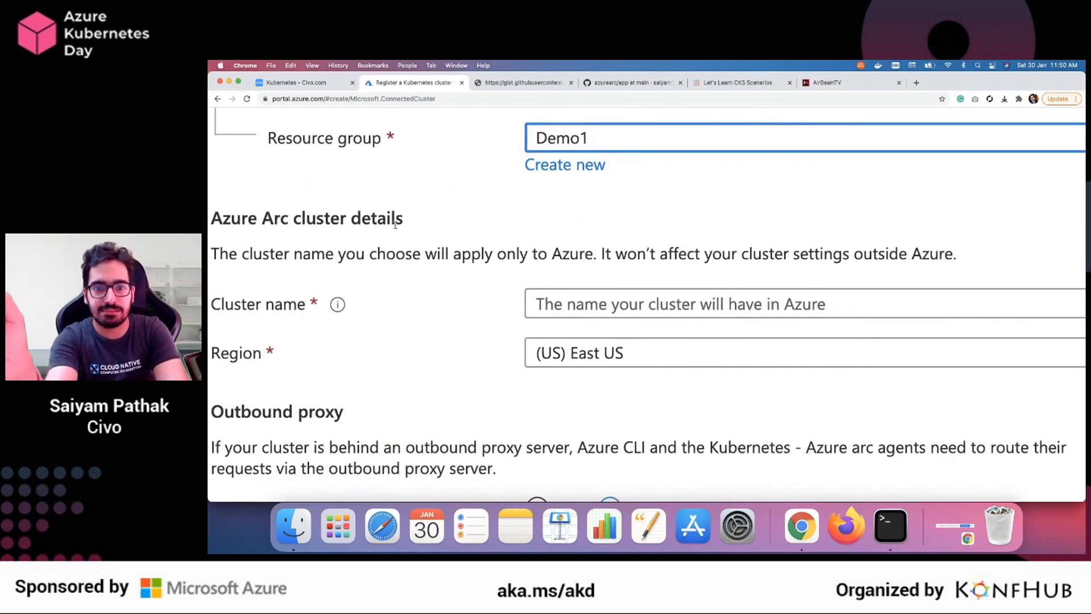
pyautogui.click(563, 310)
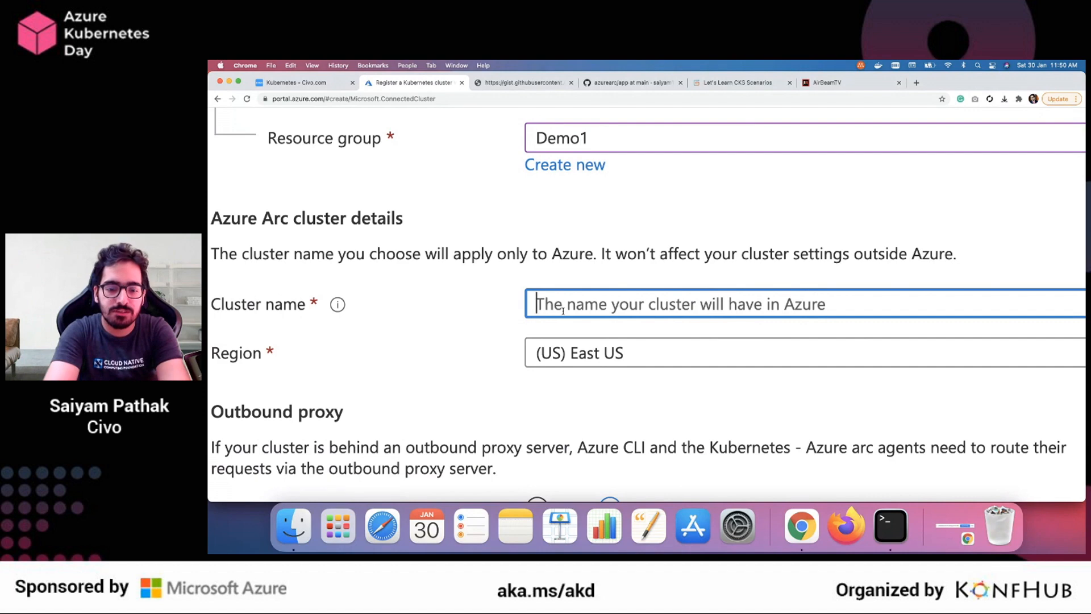
pyautogui.write('awesomeevent')
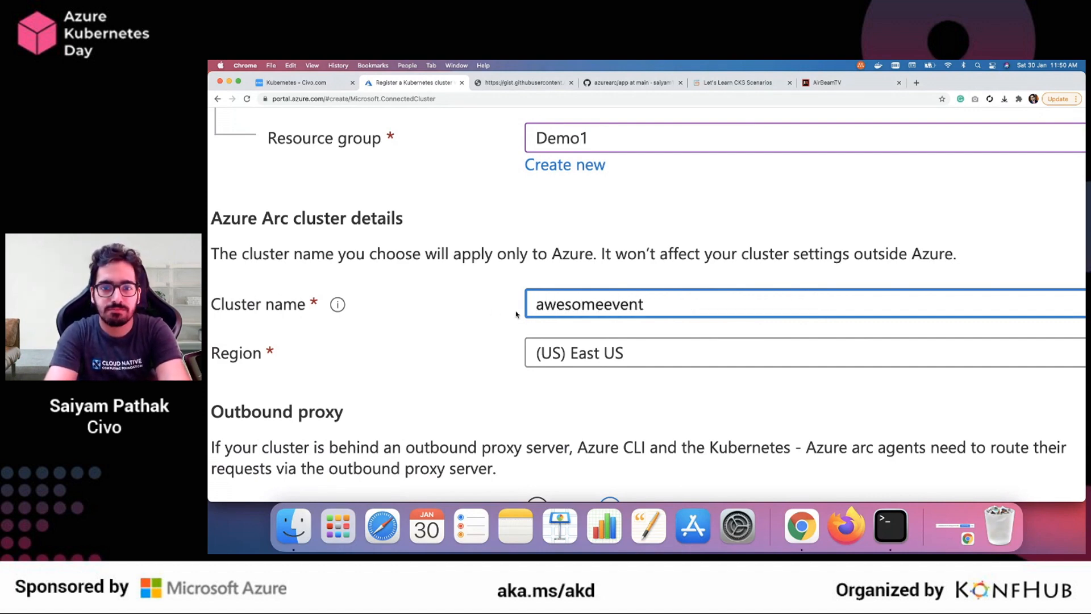
pyautogui.click(472, 310)
pyautogui.doubleClick(582, 306)
# Review the region and outbound proxy settings and continue the registration to the tags
pyautogui.scroll(-2, 591, 310)
pyautogui.scroll(-2, 476, 358)
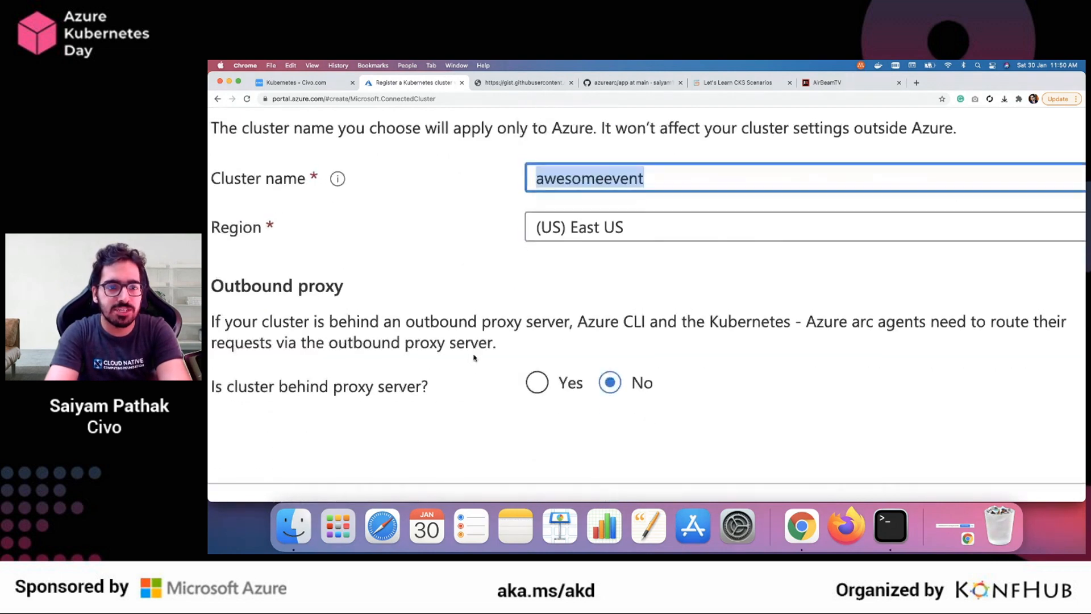
pyautogui.scroll(-2, 476, 359)
pyautogui.scroll(-3, 444, 354)
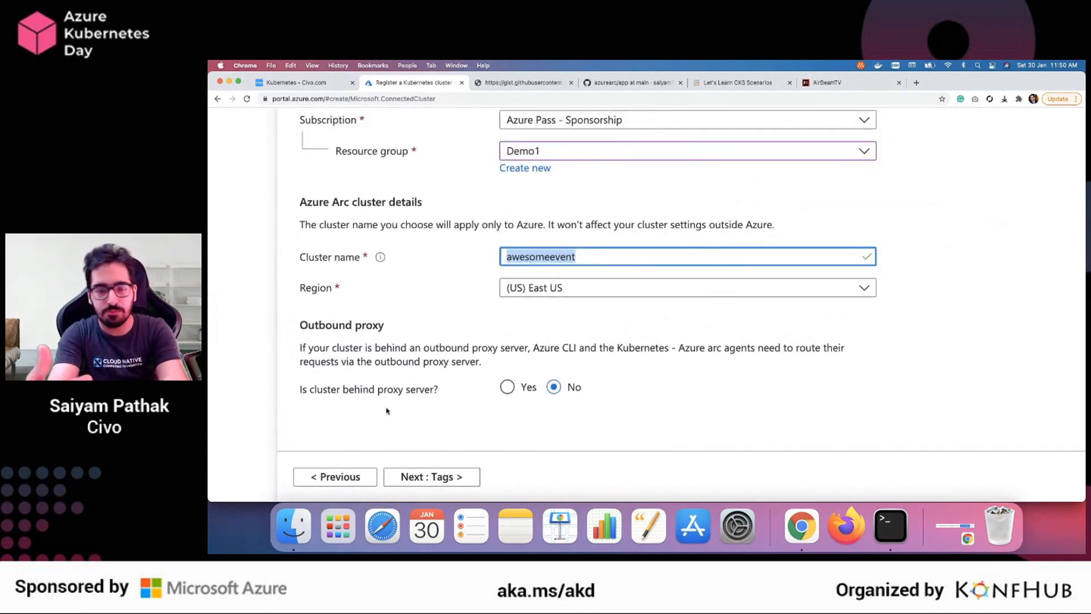
pyautogui.scroll(-3, 451, 417)
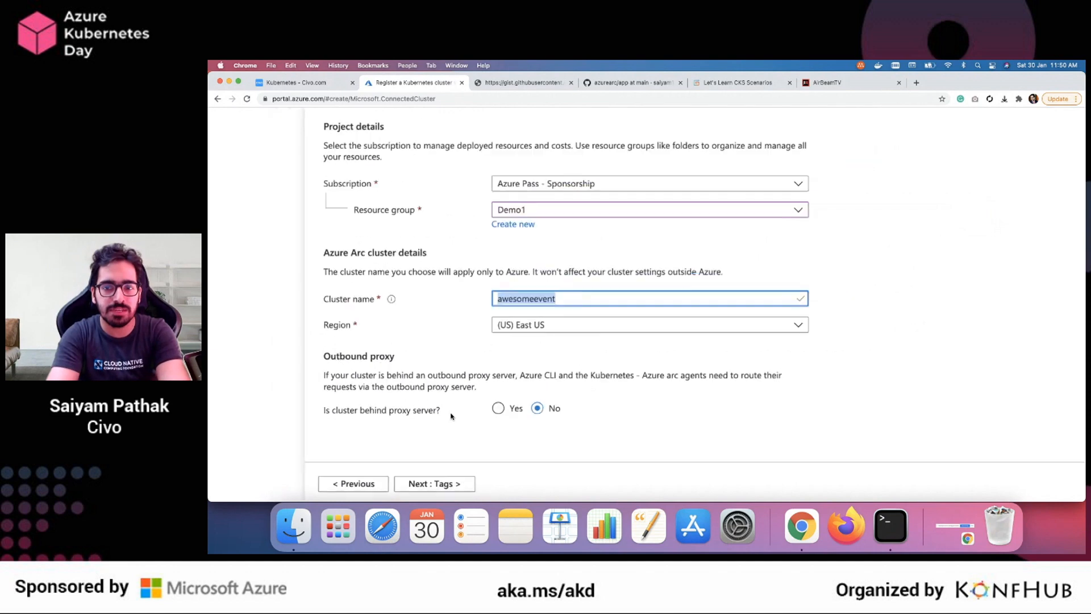
pyautogui.click(420, 484)
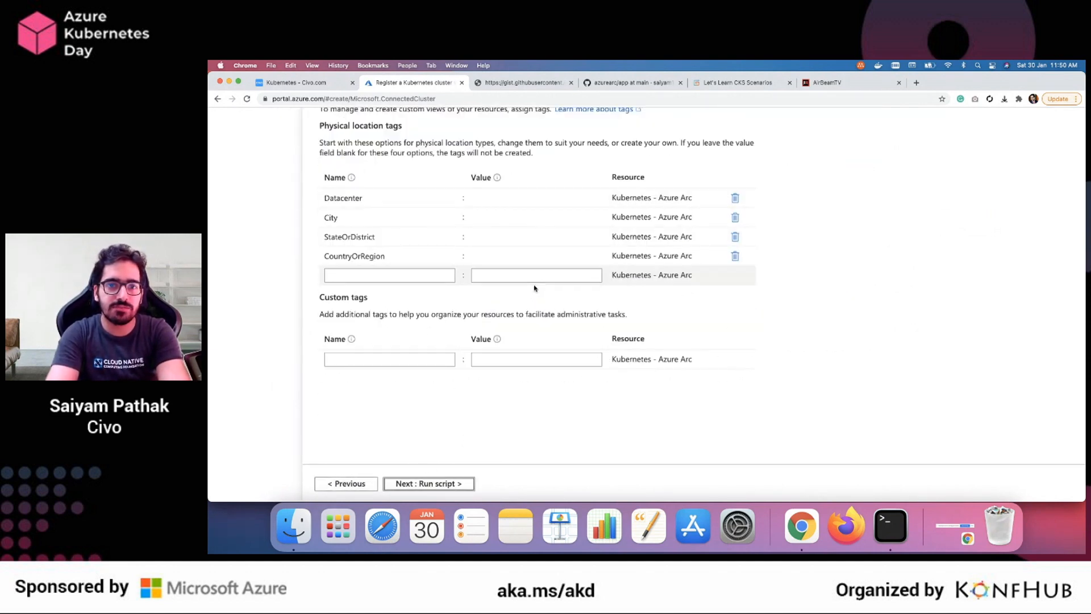
# Add a custom tag named cloud with the value civo and continue to the generated script
pyautogui.click(379, 363)
pyautogui.write('cloud')
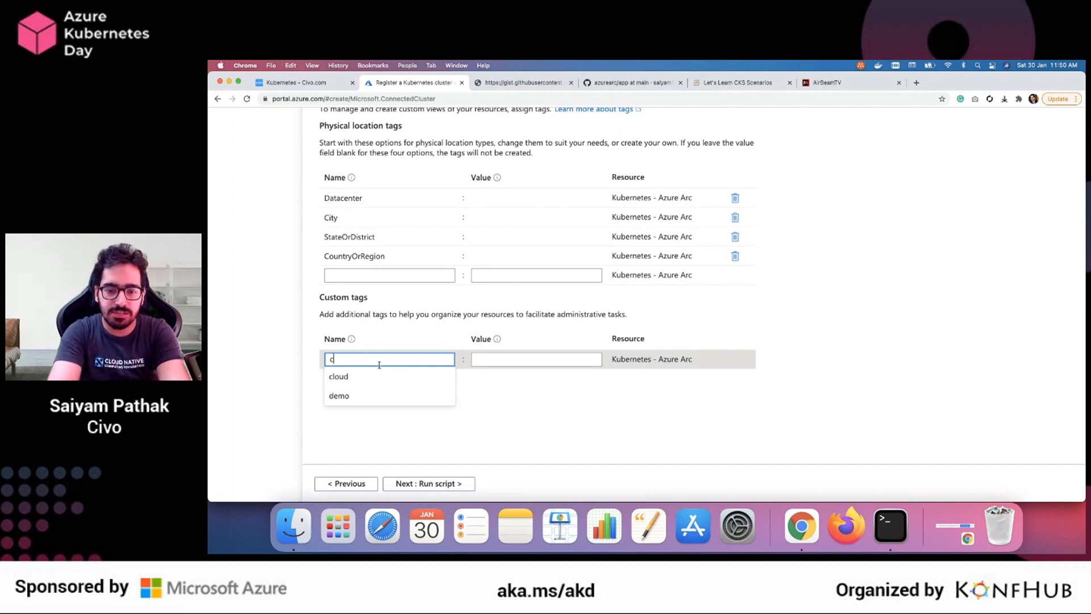
pyautogui.click(506, 358)
pyautogui.write('civo')
pyautogui.click(455, 409)
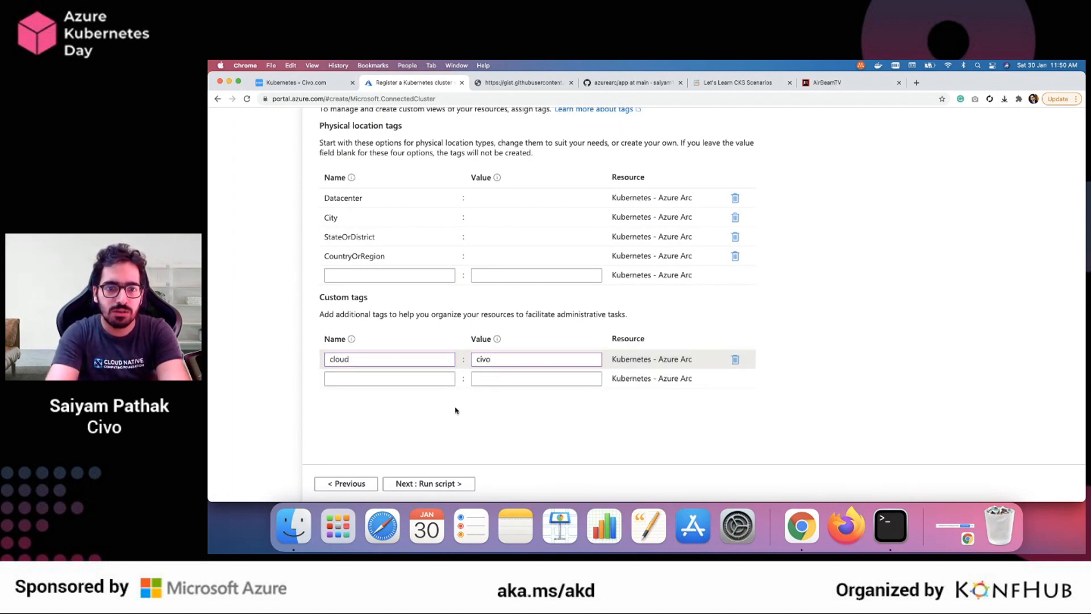
pyautogui.scroll(3, 455, 410)
pyautogui.scroll(-3, 455, 410)
pyautogui.click(447, 481)
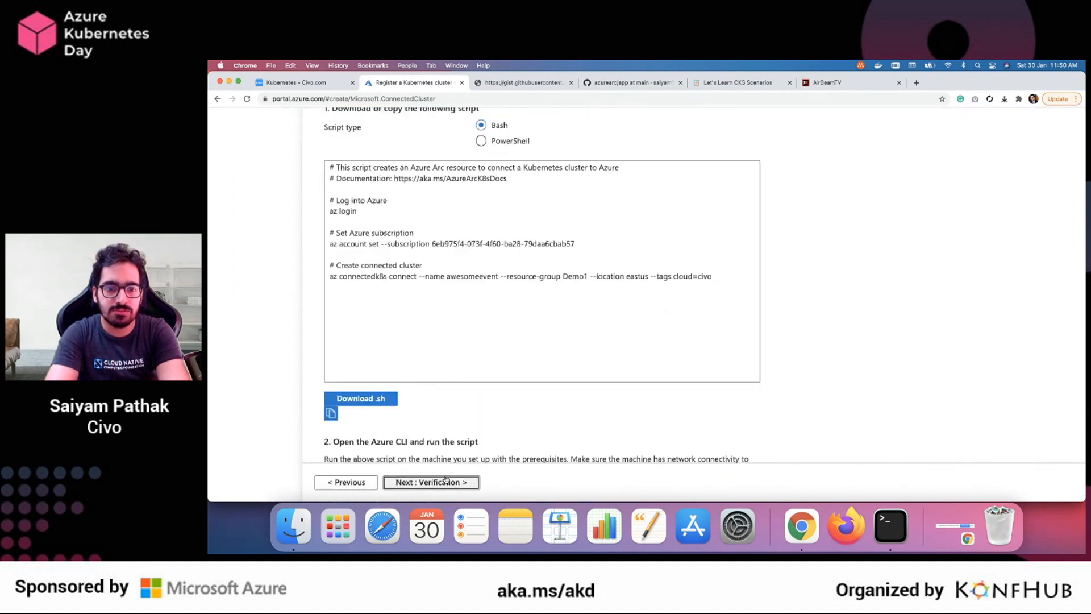
# Review the generated Bash script and copy its az connectedk8s connect command to the Terminal prompt
pyautogui.scroll(1, 513, 306)
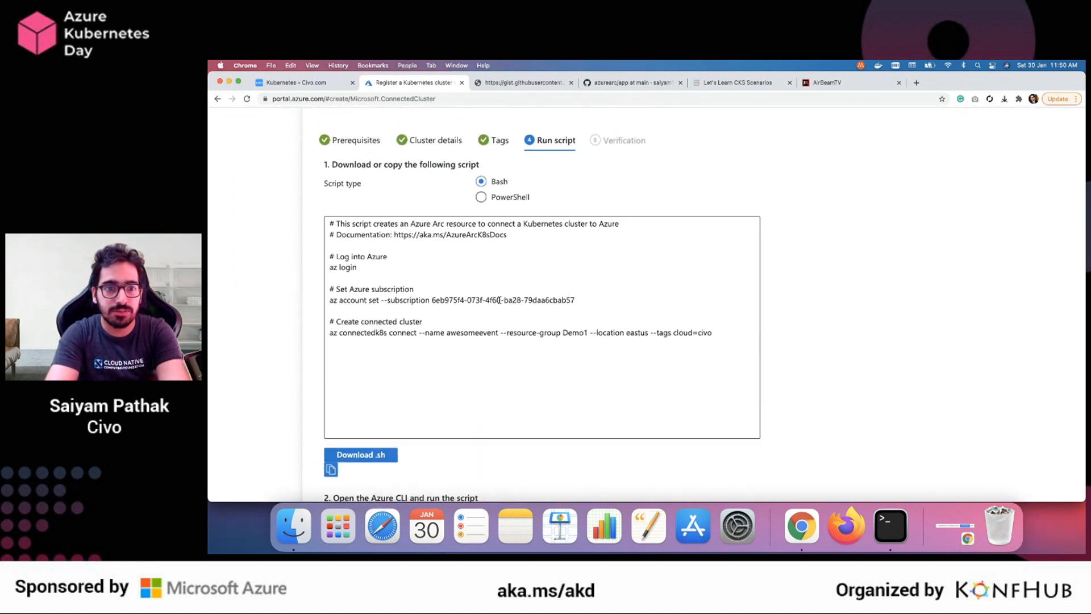
pyautogui.tripleClick(352, 266)
pyautogui.tripleClick(467, 300)
pyautogui.click(510, 332)
pyautogui.moveTo(711, 332); pyautogui.dragTo(329, 331)
pyautogui.press('super+c')
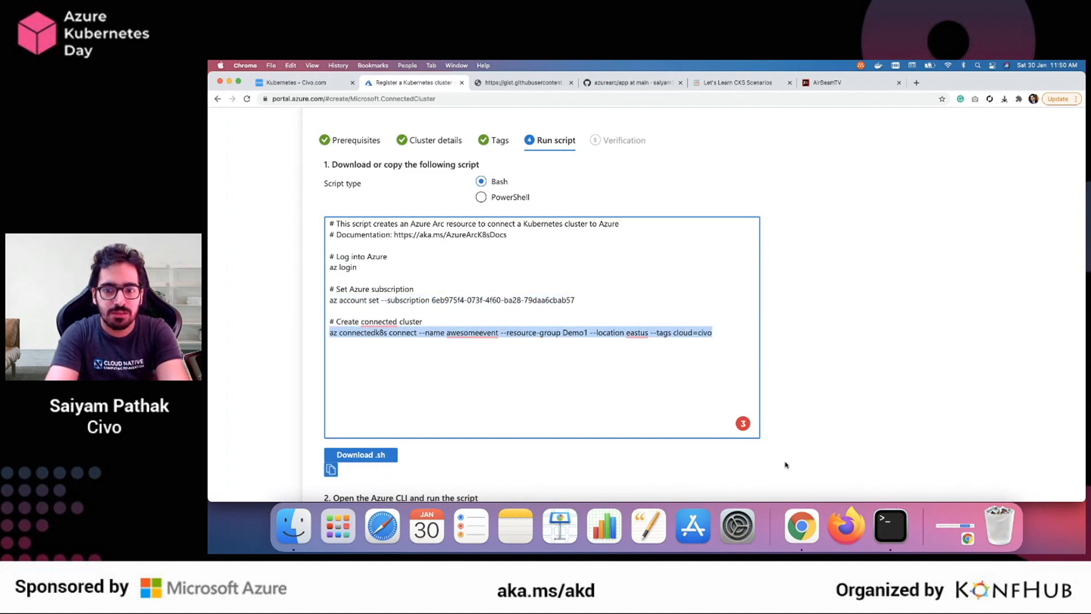
pyautogui.click(890, 526)
pyautogui.press('super+v')
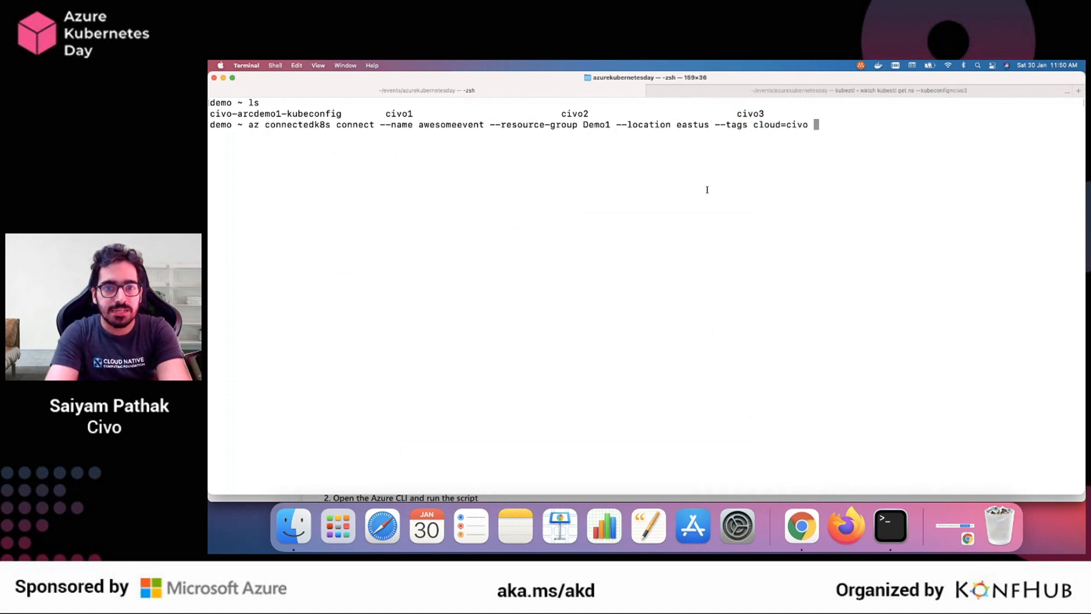
# Check the civo3 file name, switch back to Chrome and copy the --kube-config option from the script's connectivity notes
pyautogui.doubleClick(751, 113)
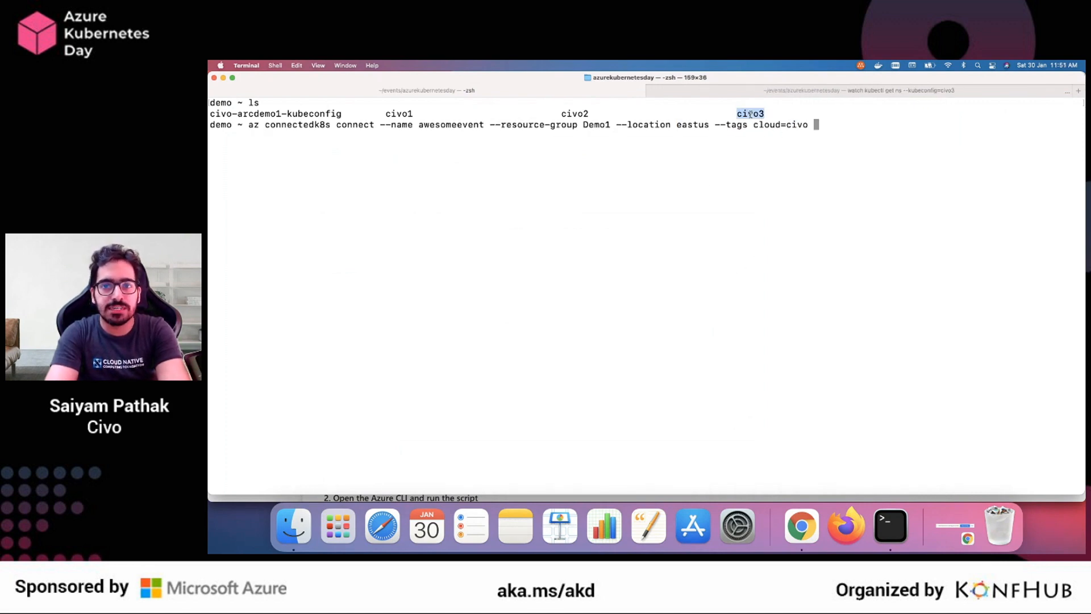
pyautogui.press('super+Tab')
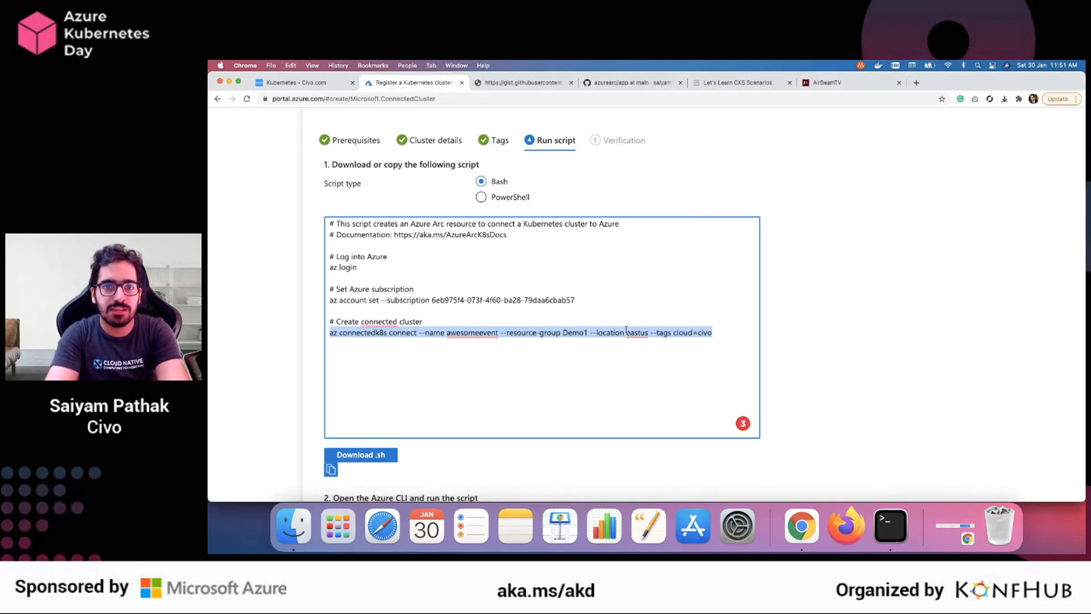
pyautogui.scroll(-3, 626, 329)
pyautogui.scroll(-1, 588, 397)
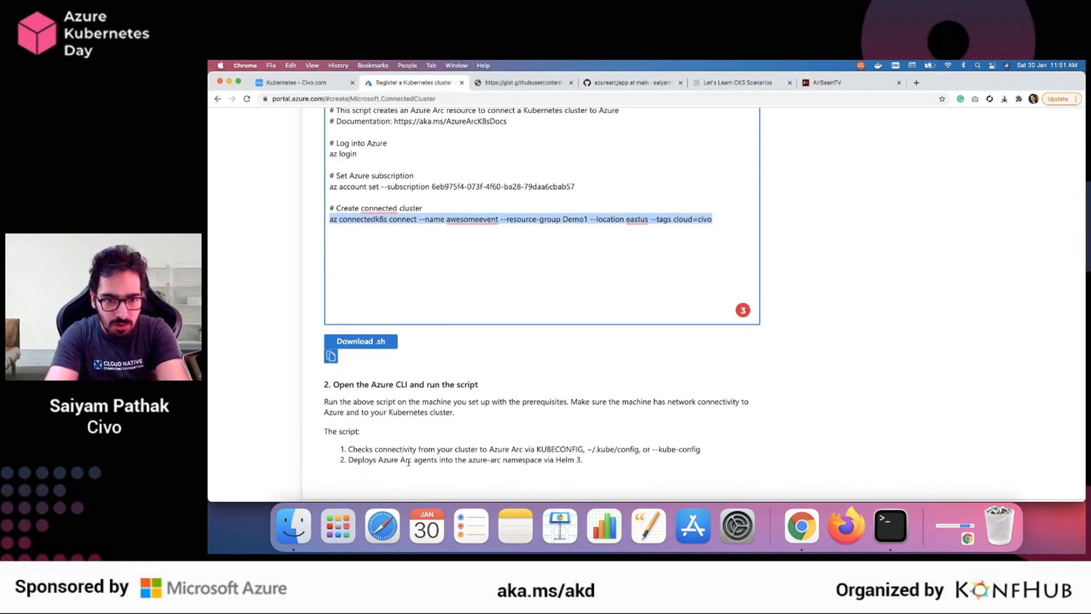
pyautogui.click(683, 449)
pyautogui.moveTo(702, 451); pyautogui.dragTo(655, 450)
pyautogui.press('super+c')
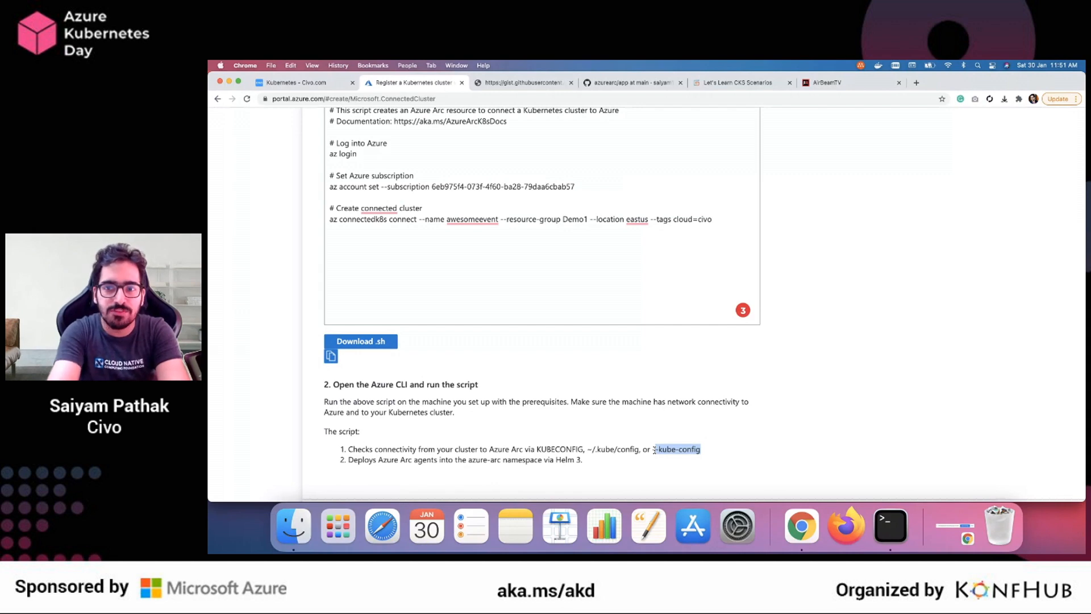
# In Terminal, append --kube-config=civo3 to the az connectedk8s connect command and run it
pyautogui.press('super+Tab')
pyautogui.write('-')
pyautogui.press('super+v')
pyautogui.write('=civo3')
pyautogui.press('Return')
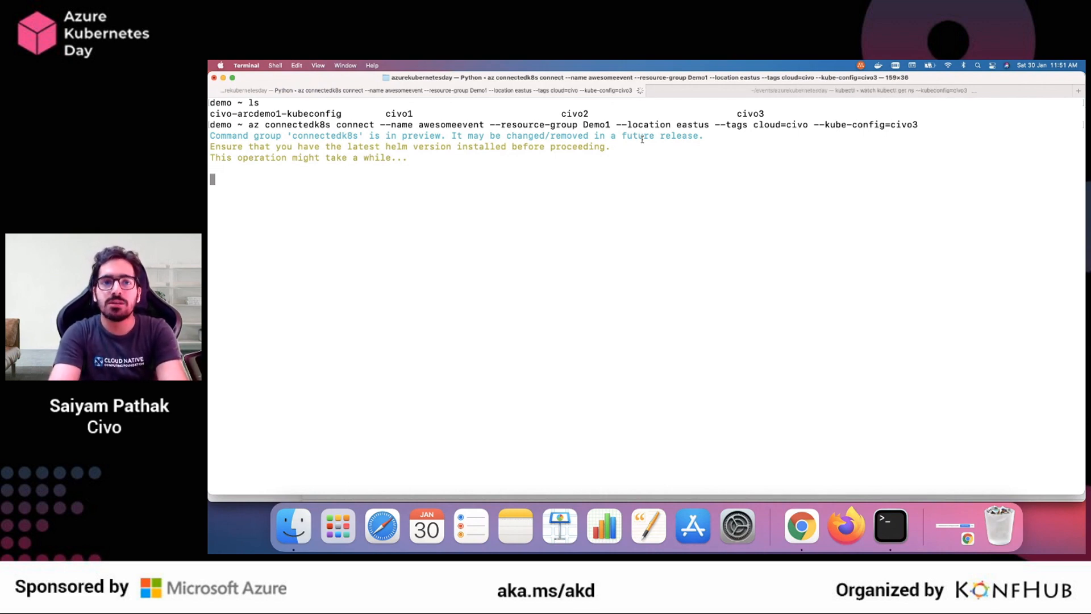
# Check the civo3 namespace watch and the progress of the running connect command
pyautogui.click(803, 95)
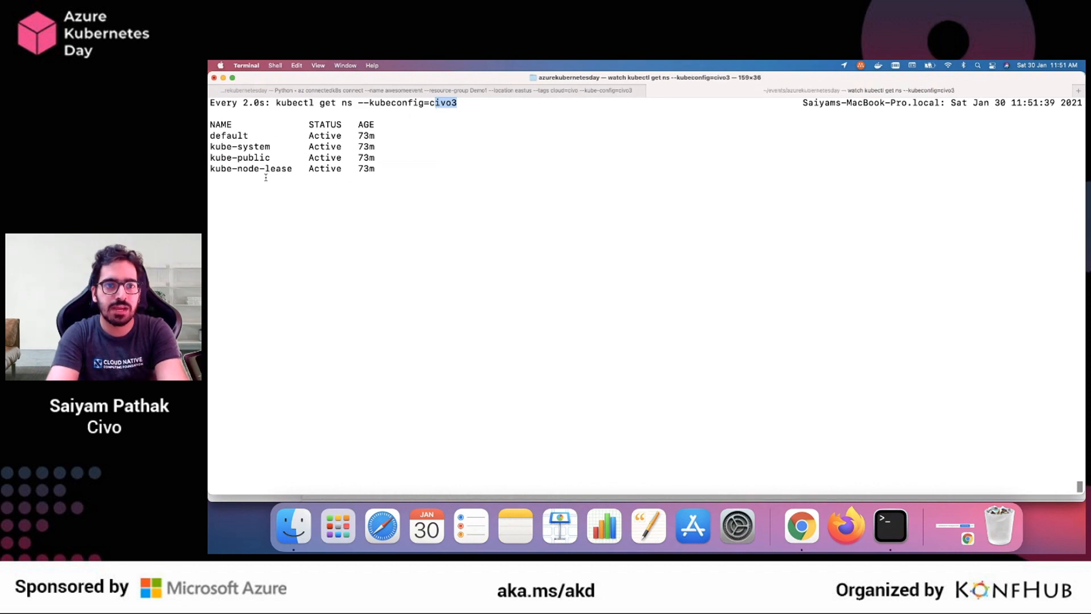
pyautogui.click(461, 93)
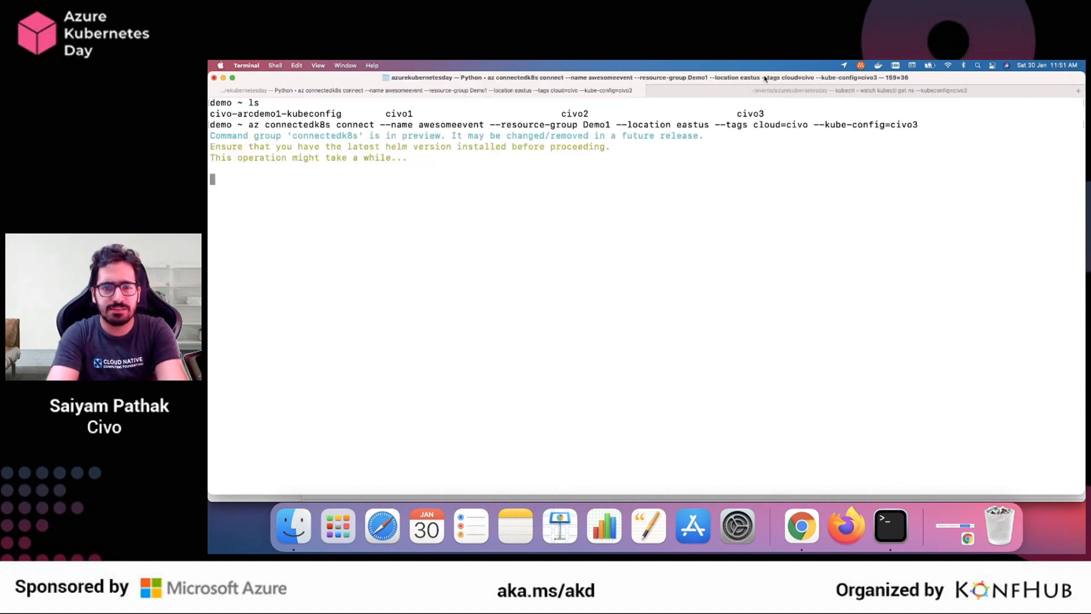
pyautogui.click(831, 89)
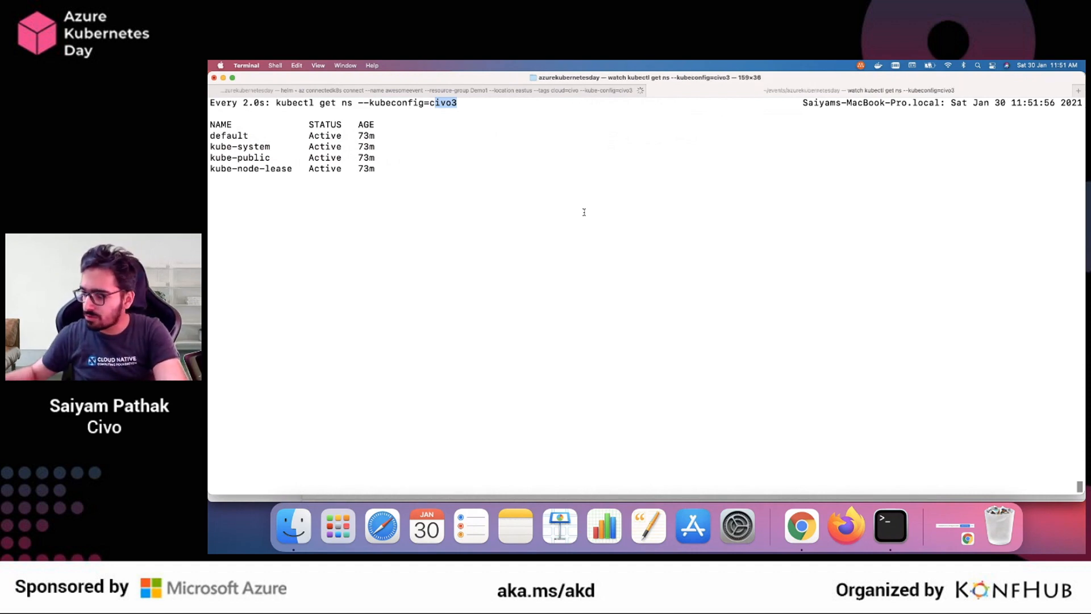
# Switch to Chrome, reload the civoazure3 cluster page on Civo and download its kubeconfig as civo4 into the azurekubernetesday folder
pyautogui.press('super+Tab')
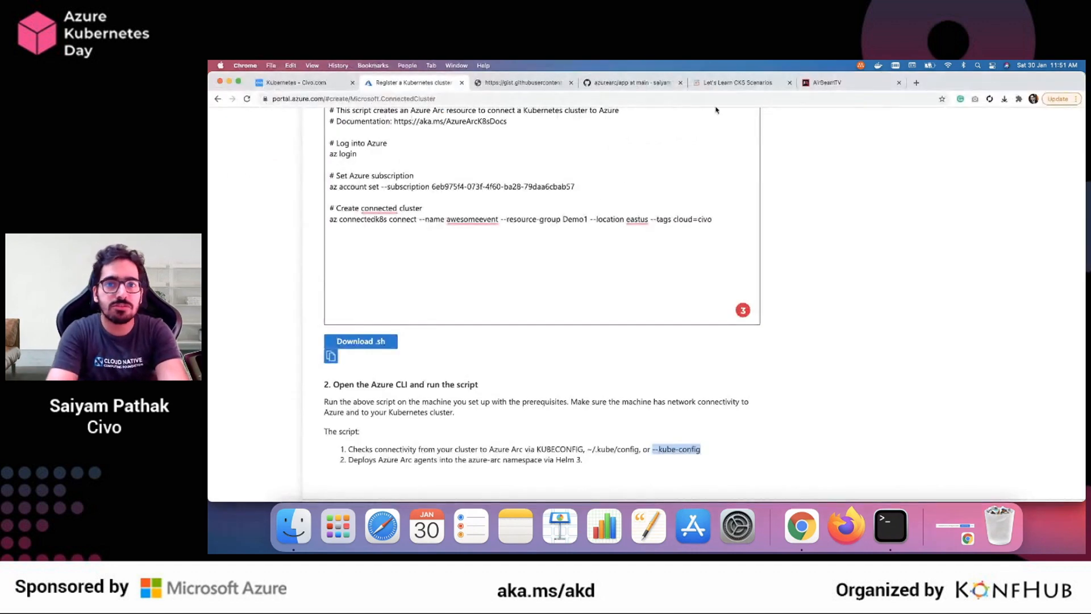
pyautogui.click(836, 84)
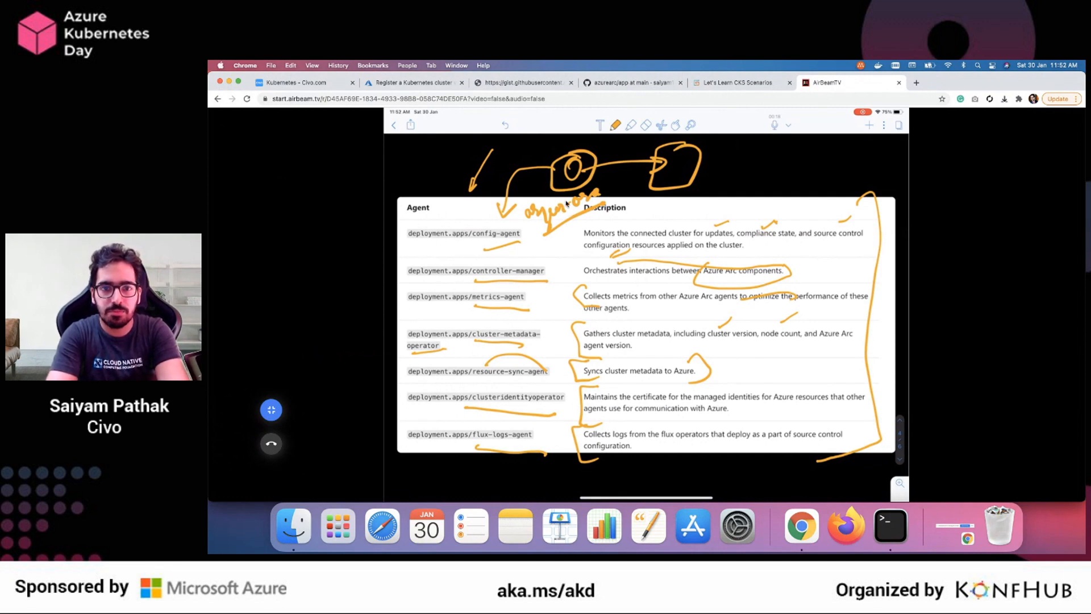
pyautogui.click(298, 82)
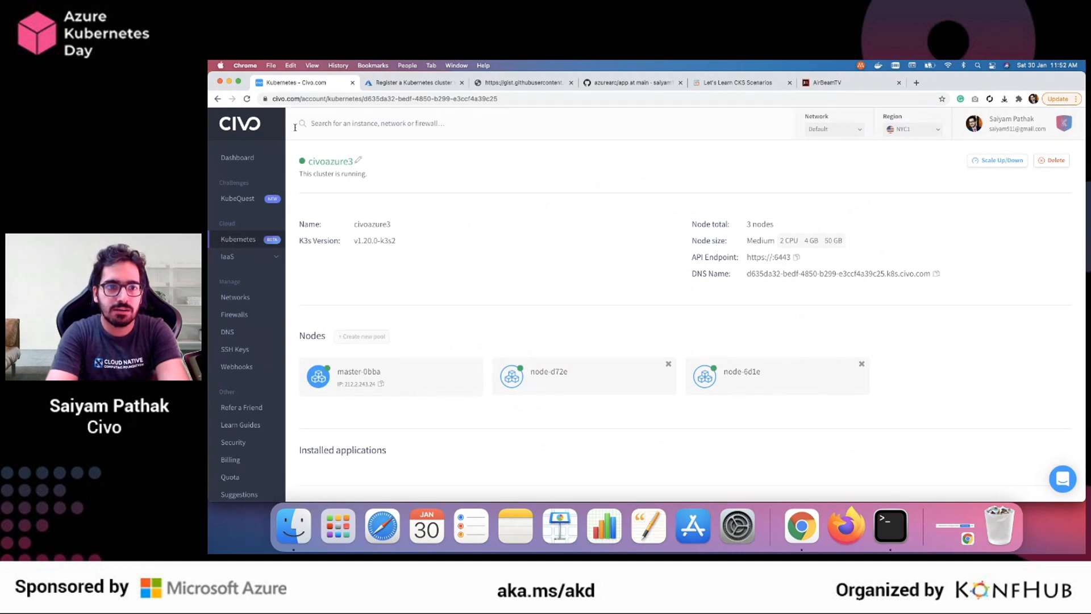
pyautogui.click(247, 99)
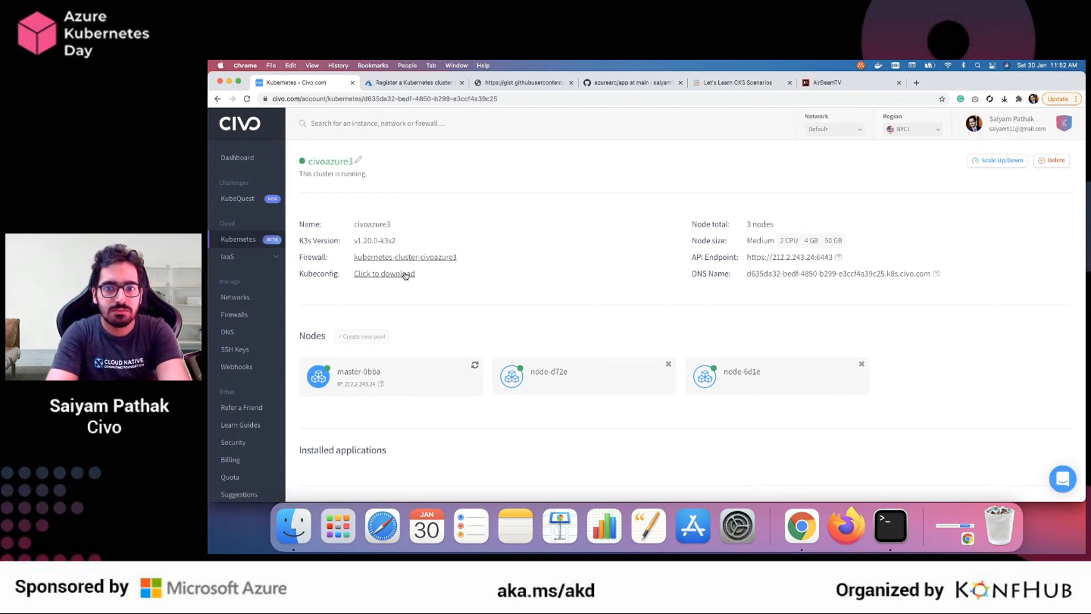
pyautogui.click(403, 275)
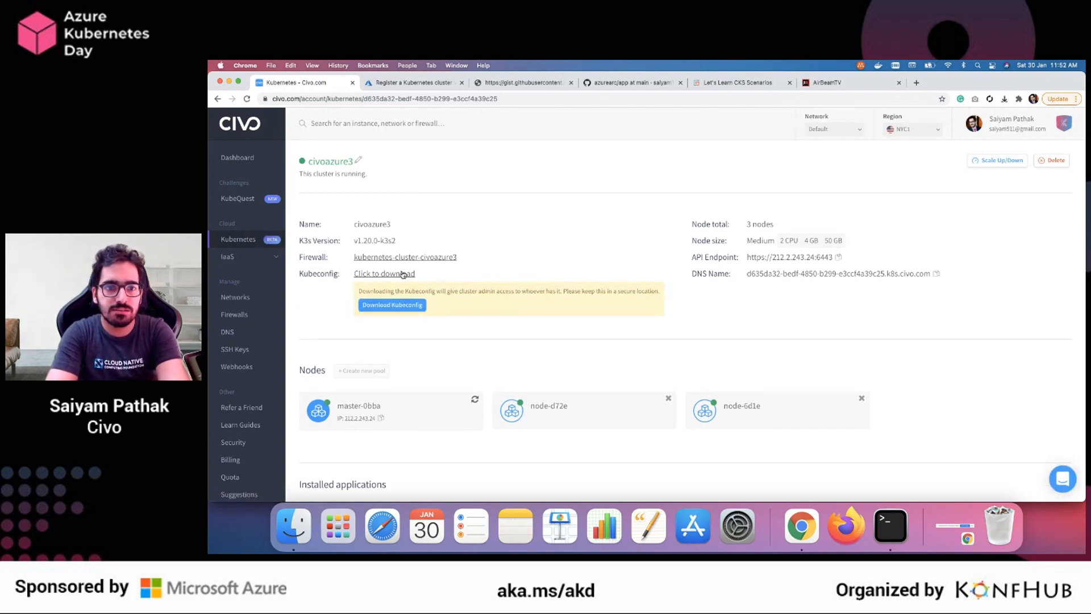
pyautogui.click(392, 305)
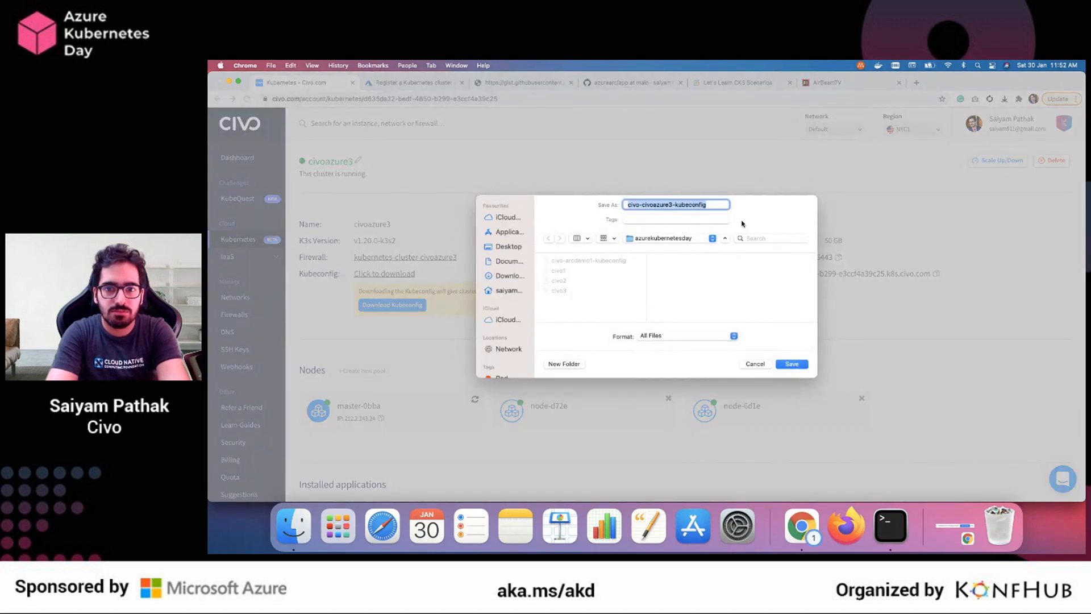
pyautogui.write('civo')
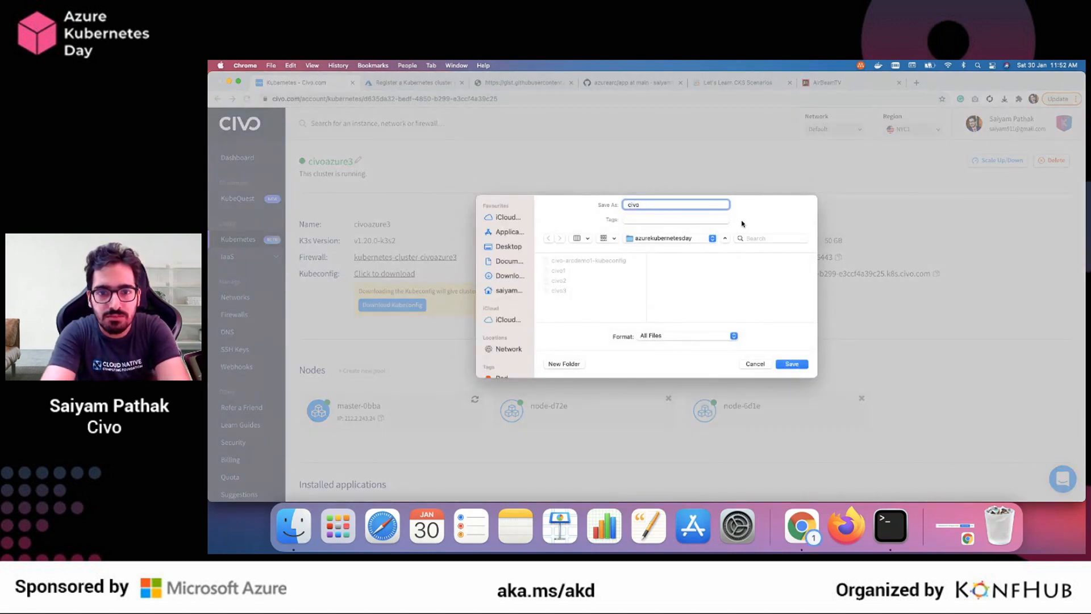
pyautogui.write('4')
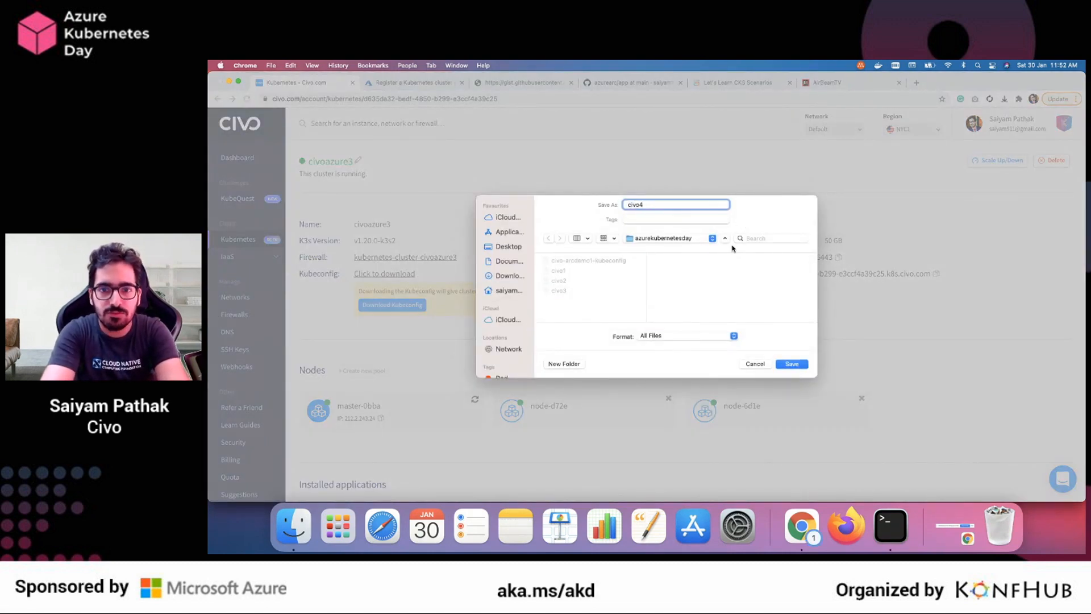
pyautogui.click(796, 365)
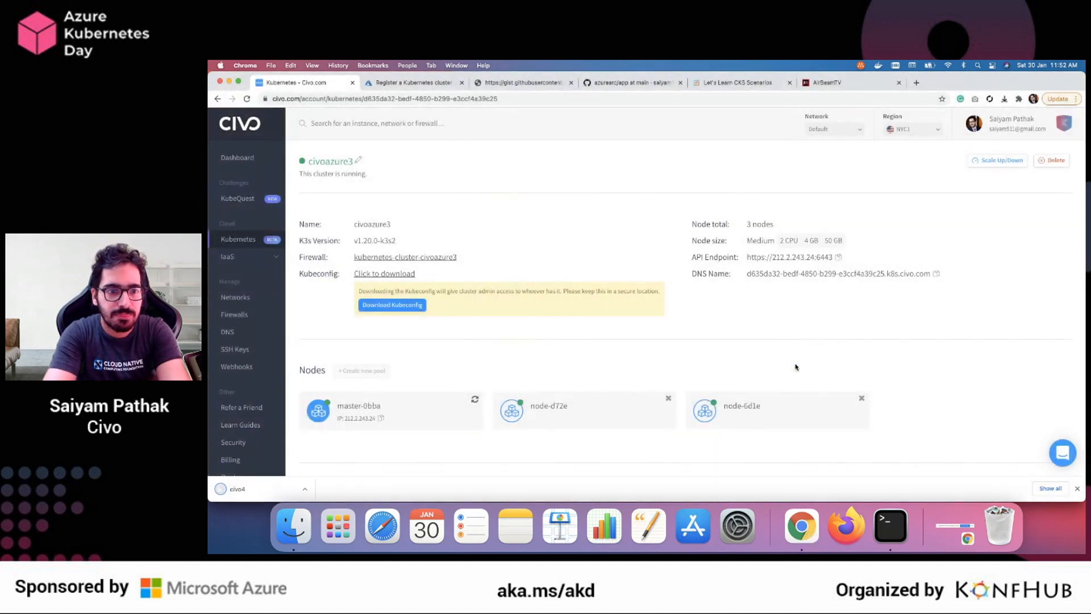
# Switch to Terminal, check the namespace watch for the azure-arc entry and stop the watch
pyautogui.click(414, 82)
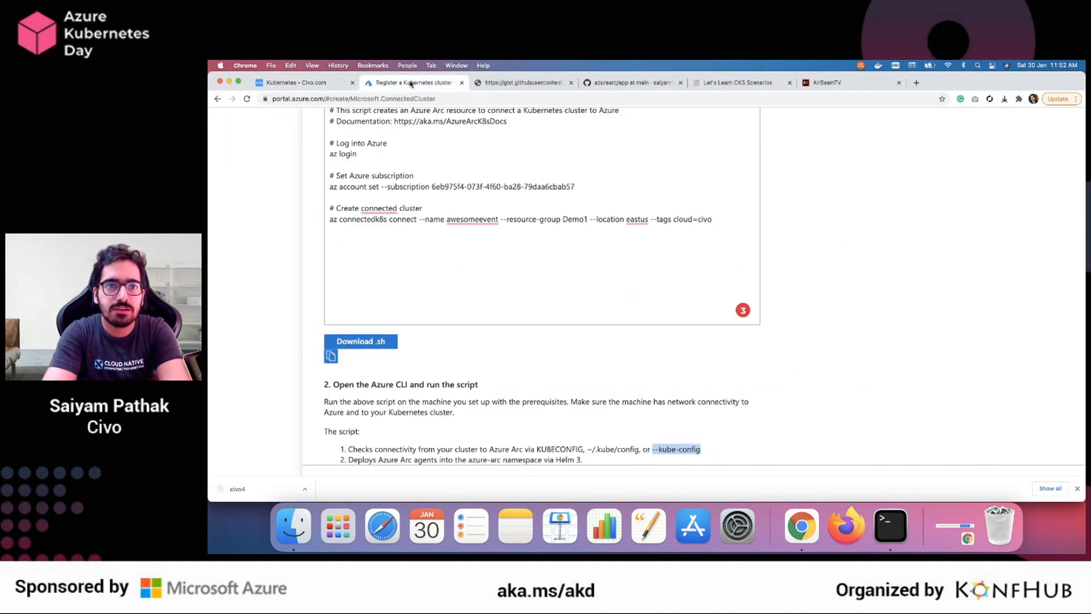
pyautogui.press('super+Tab')
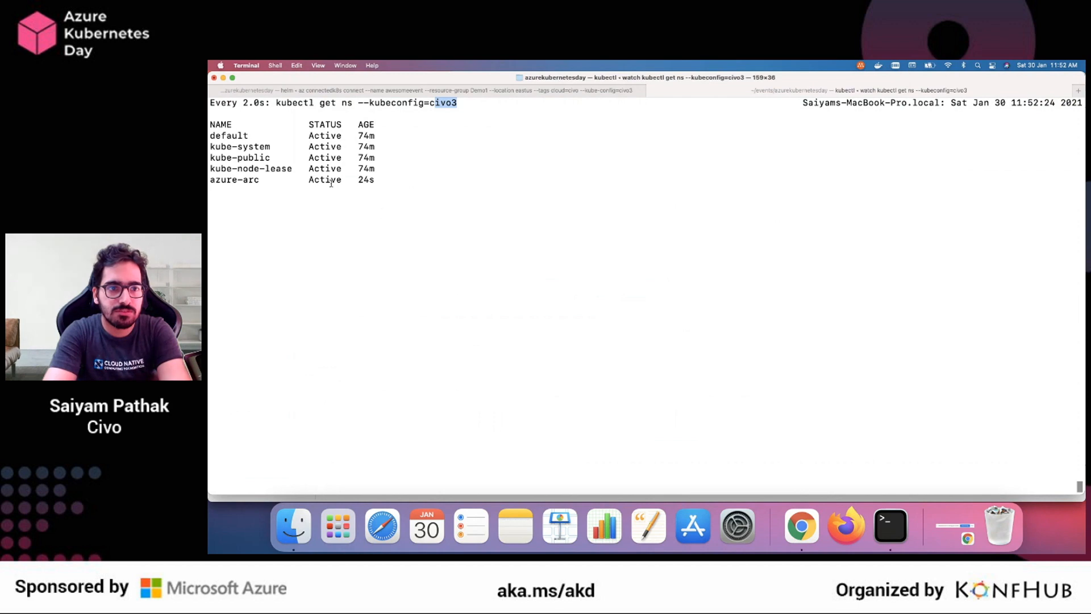
pyautogui.moveTo(376, 180); pyautogui.dragTo(208, 180)
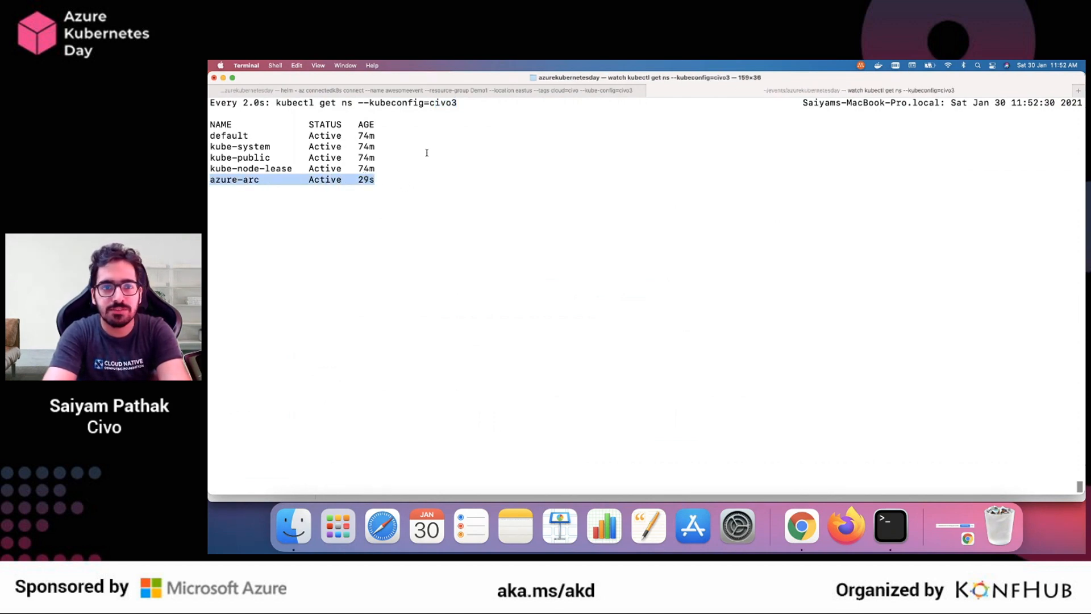
pyautogui.hotkey('ctrl', 'c')
pyautogui.press('Return')
pyautogui.press('Return')
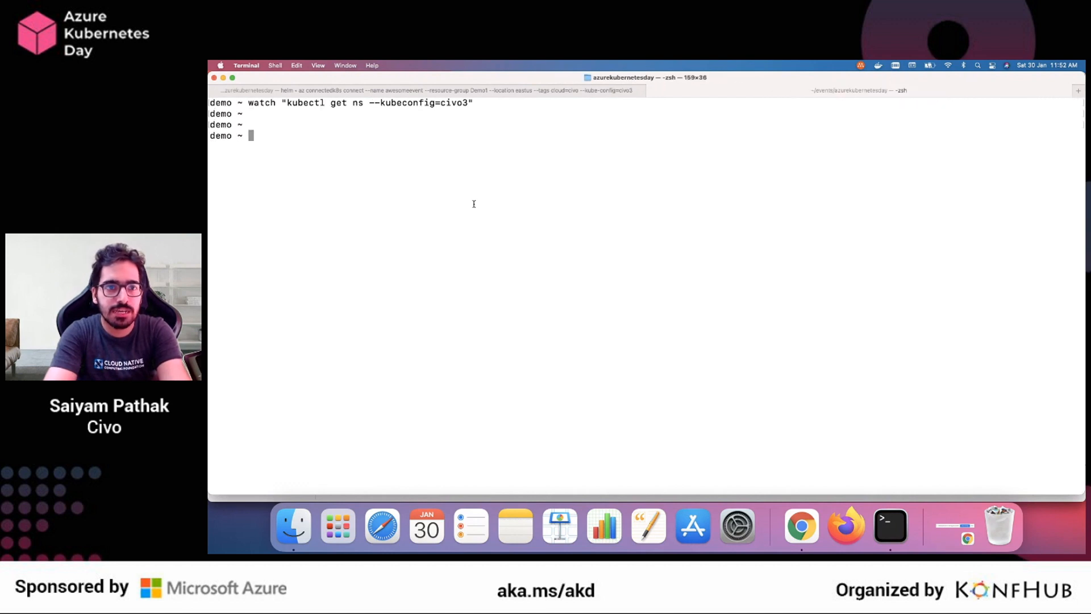
# List the pods in the azure-arc namespace with kubectl get pods -n azure-arc --kubeconfig=civo3
pyautogui.write('kubectl get ')
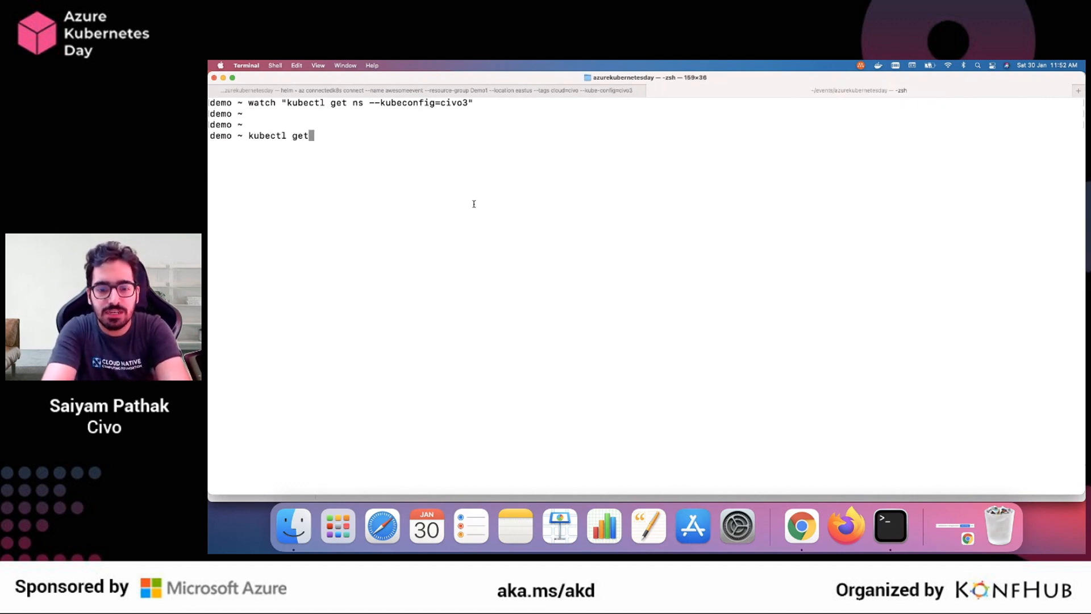
pyautogui.write('pods -n ')
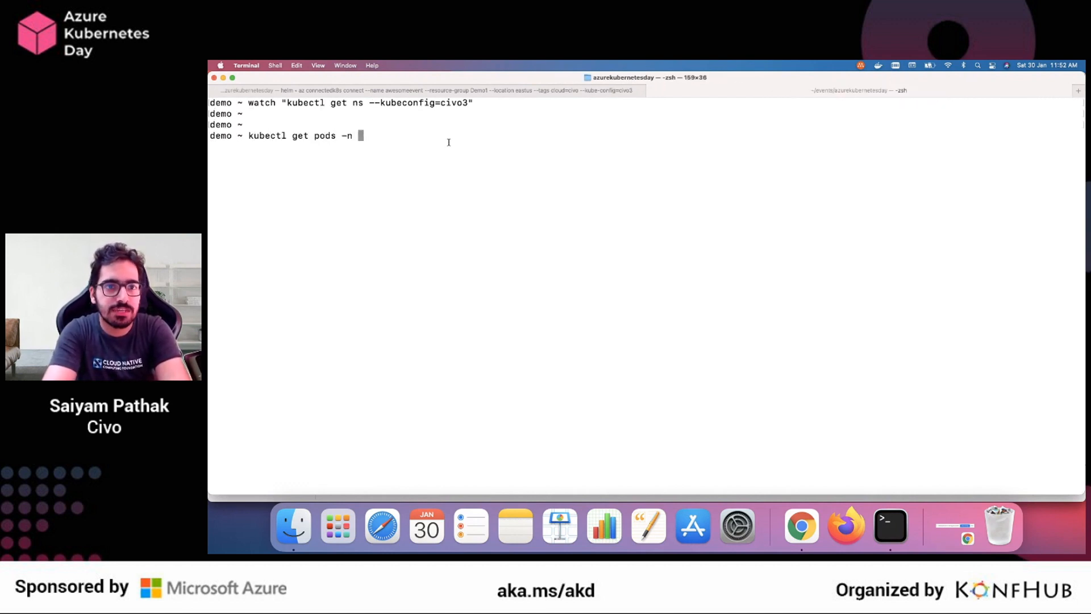
pyautogui.write('azur')
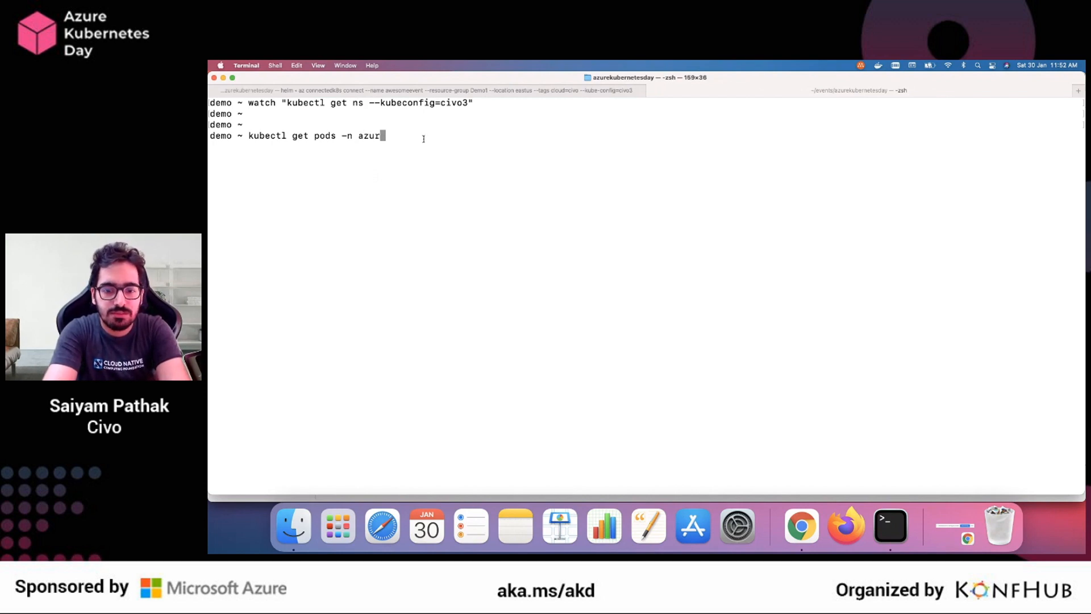
pyautogui.write('e-arc')
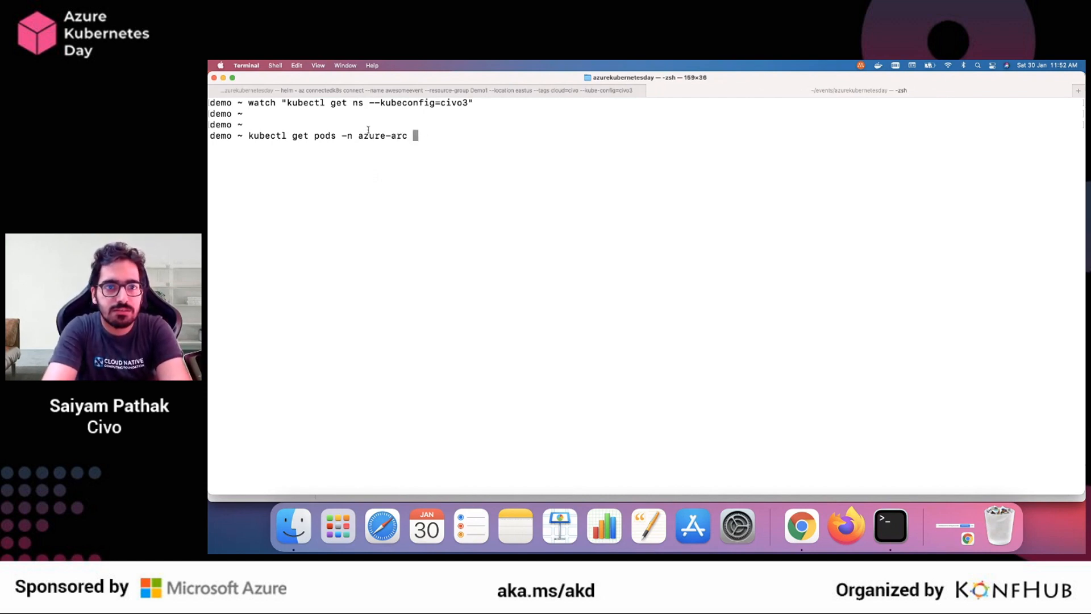
pyautogui.moveTo(369, 103); pyautogui.dragTo(467, 104)
pyautogui.press('super+v')
pyautogui.press('Return')
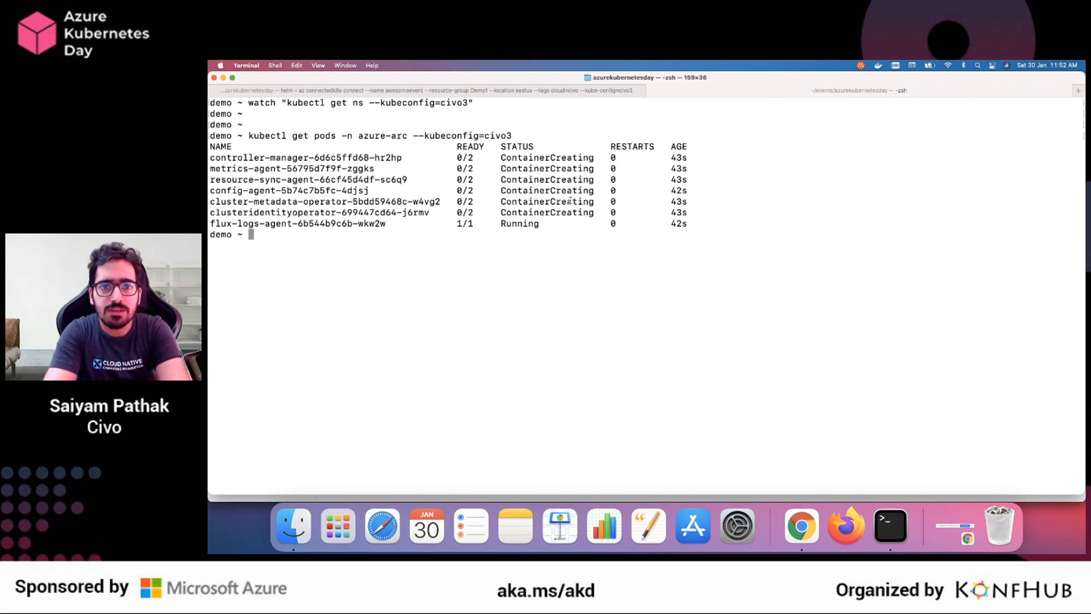
# Review the listed agent pods, rerun the azure-arc pod listing and enlarge the terminal text
pyautogui.moveTo(698, 223); pyautogui.dragTo(210, 162)
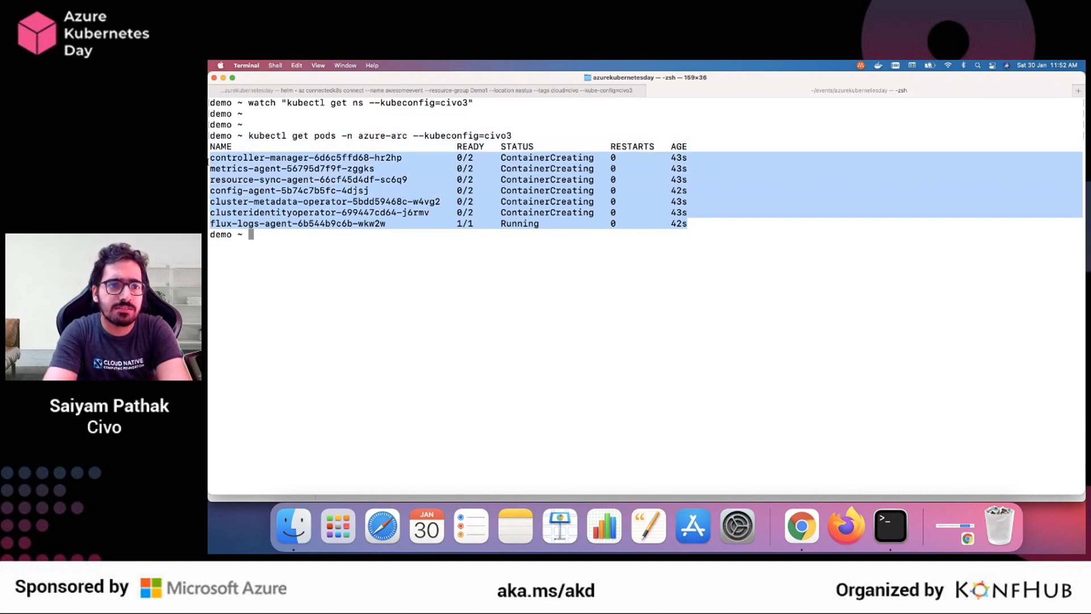
pyautogui.click(256, 158)
pyautogui.press('Up')
pyautogui.press('Return')
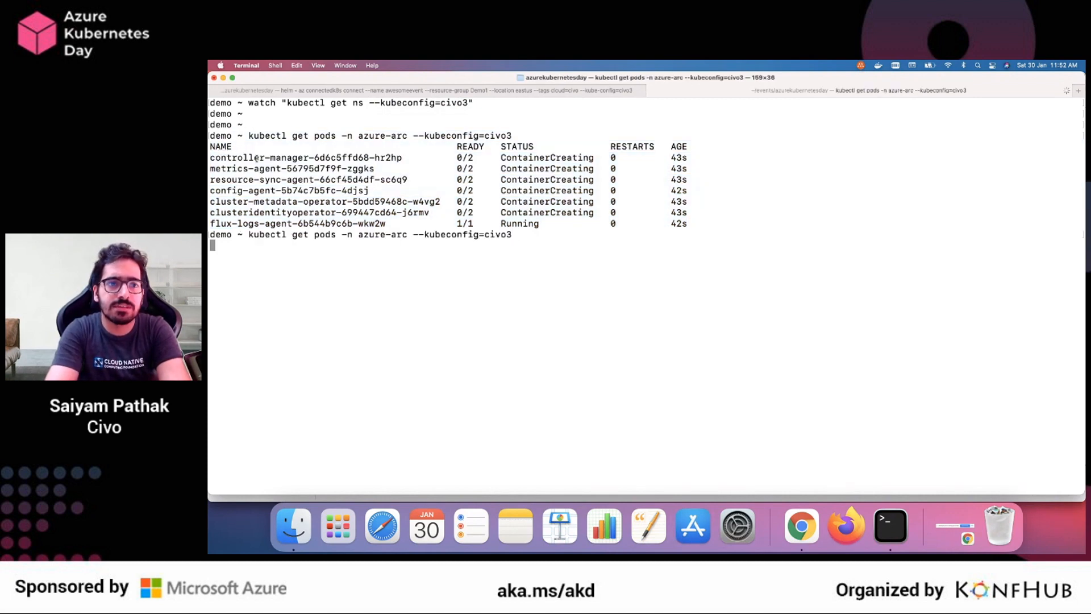
pyautogui.press('super+plus')
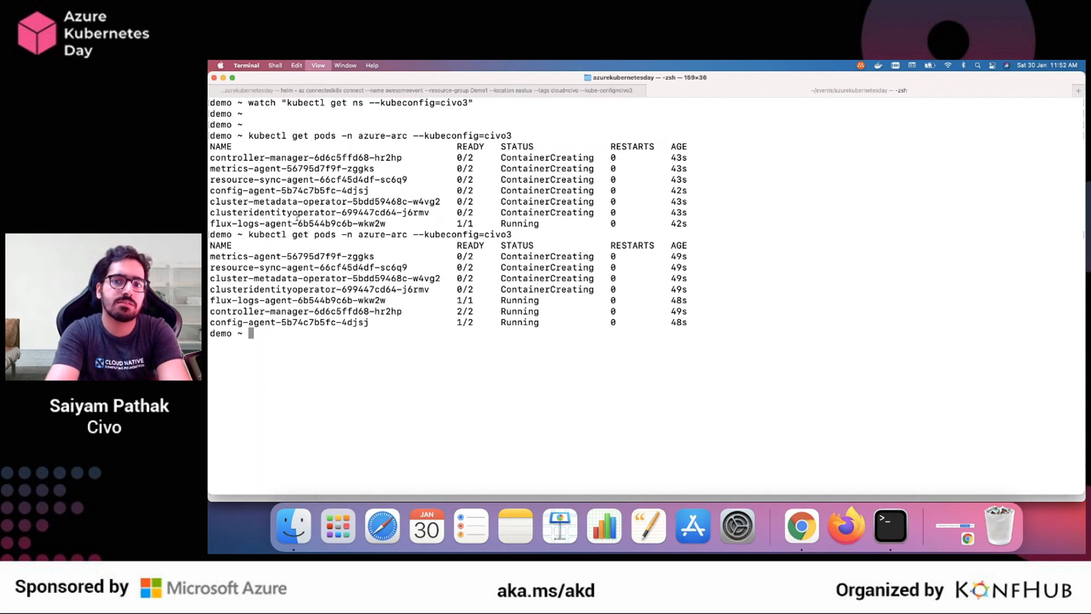
pyautogui.press('super+plus')
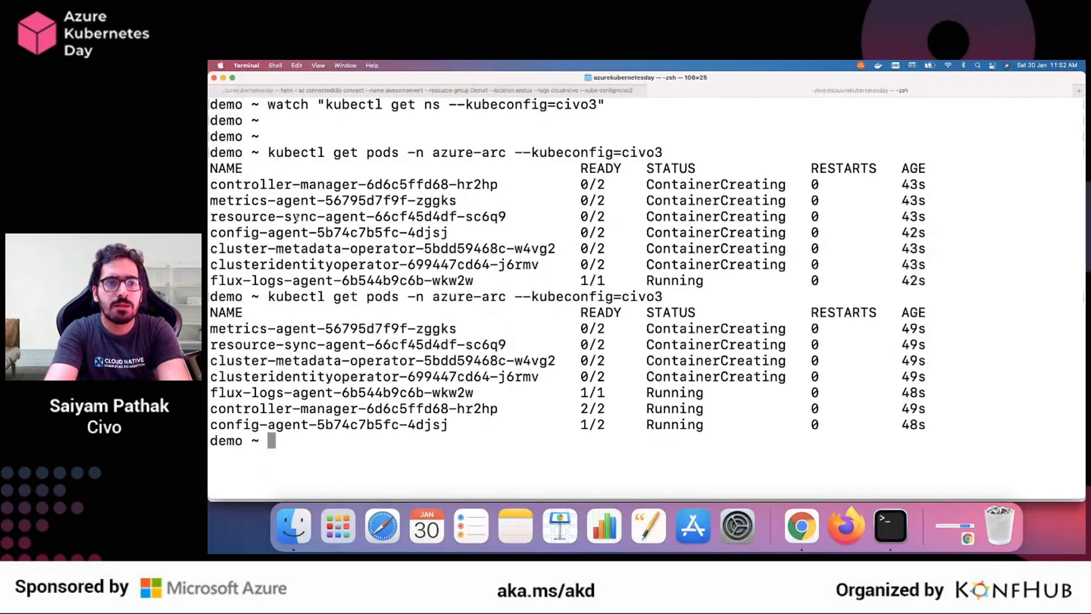
# Copy the kubectl get pods command and run it three more times to follow the Azure Arc agents' startup
pyautogui.moveTo(268, 152); pyautogui.dragTo(681, 158)
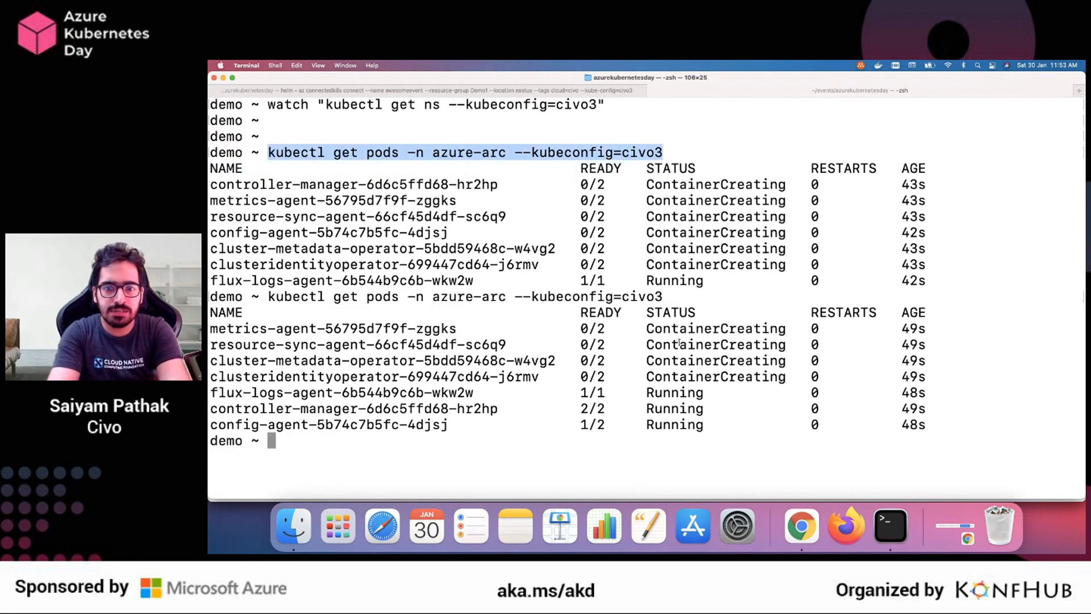
pyautogui.press('super+v')
pyautogui.press('Return')
pyautogui.press('super+v')
pyautogui.press('Return')
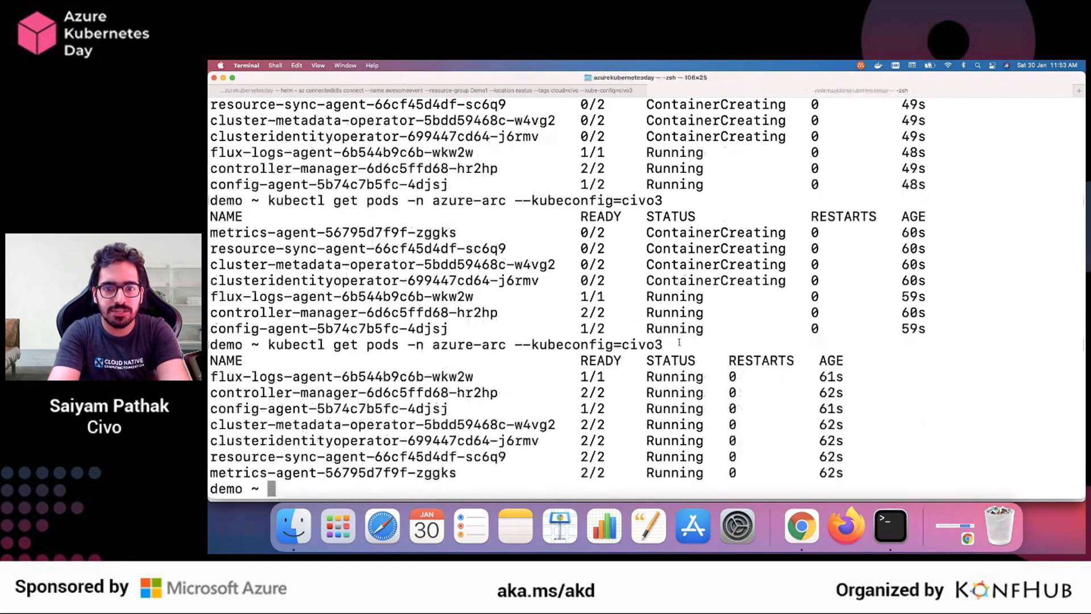
pyautogui.press('super+v')
pyautogui.press('Return')
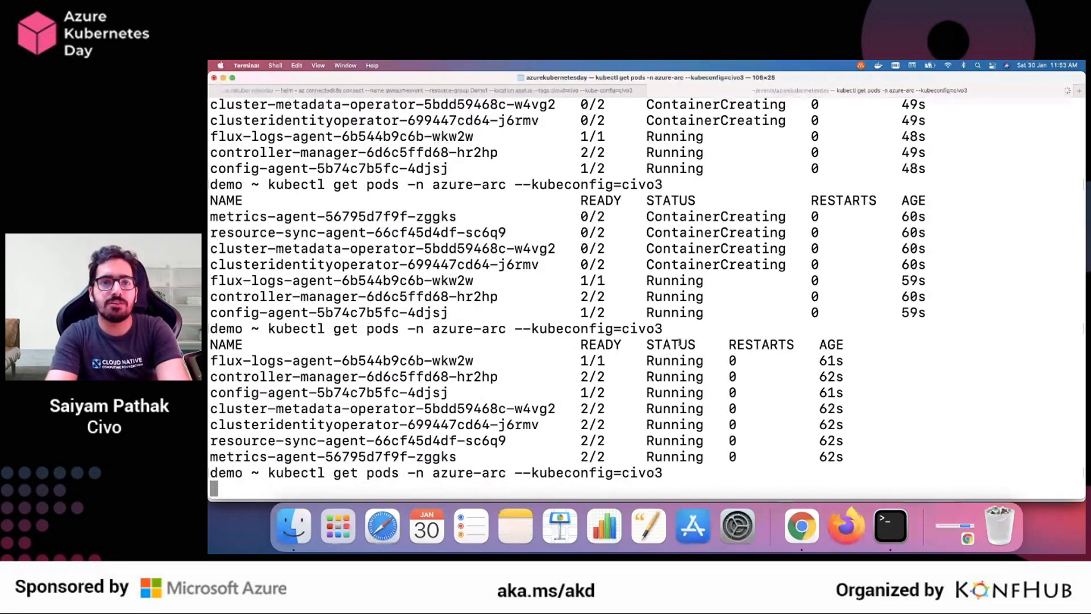
# Check the progress of the running az connectedk8s connect command against the azure-arc pod status
pyautogui.click(341, 91)
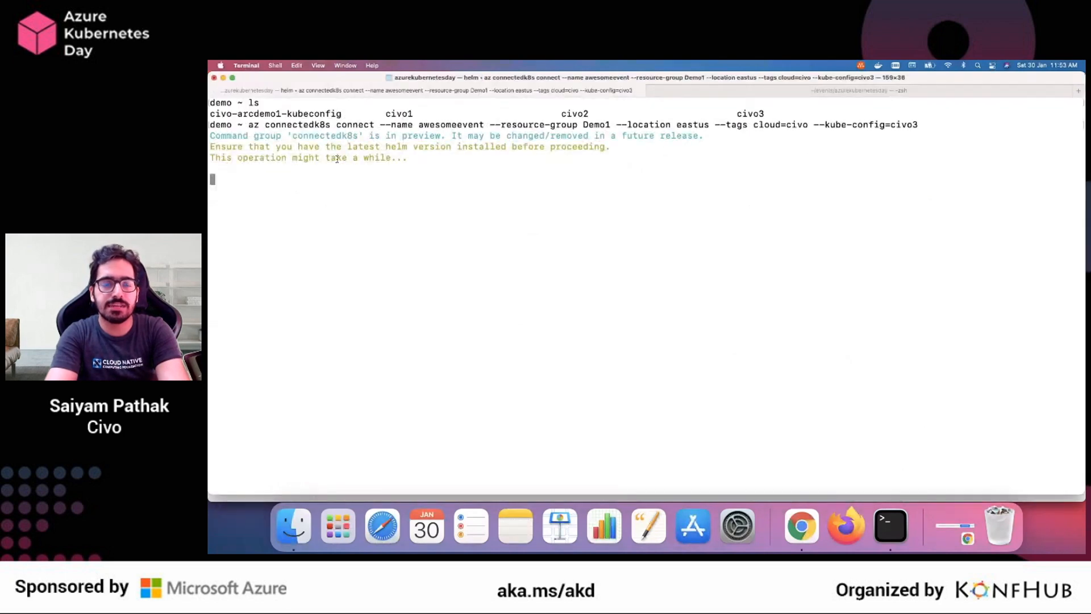
pyautogui.click(789, 91)
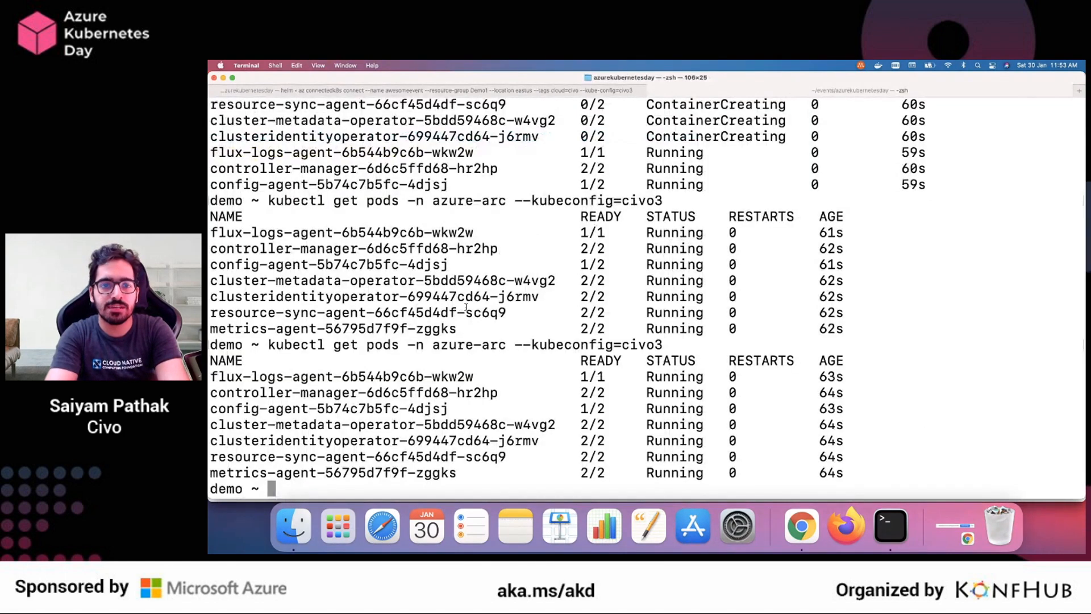
pyautogui.click(473, 92)
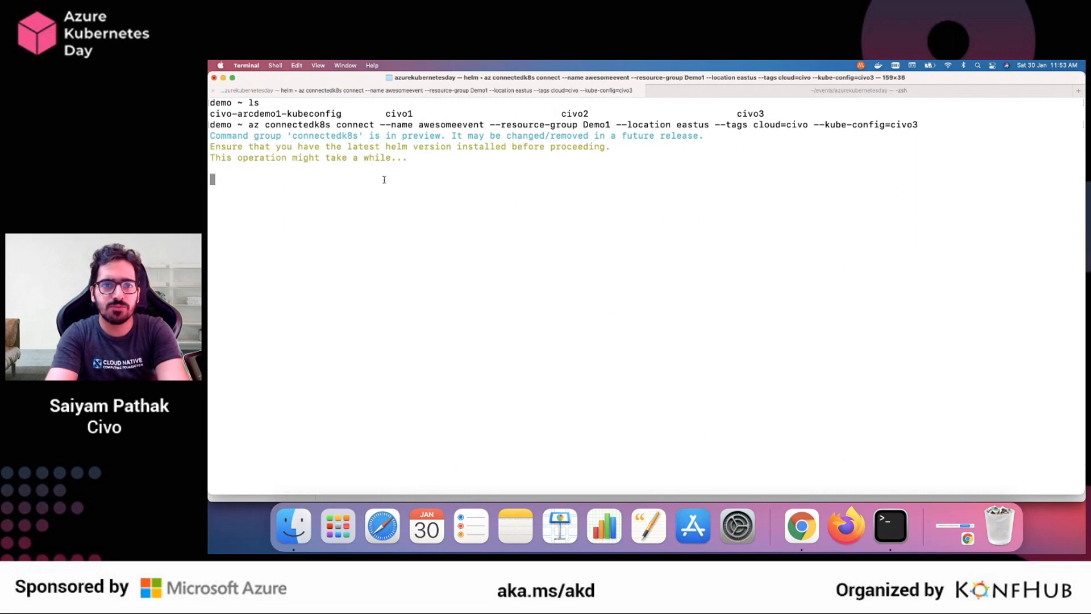
pyautogui.moveTo(216, 164); pyautogui.dragTo(455, 390)
pyautogui.click(488, 293)
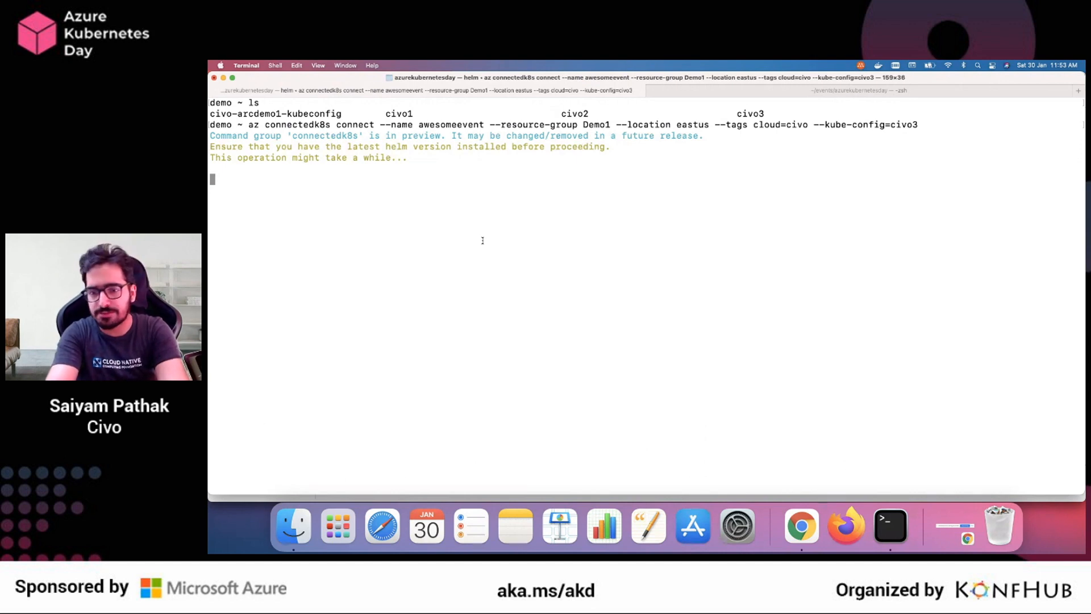
# Clear the pod listings from the second Terminal session
pyautogui.click(850, 92)
pyautogui.write('clear')
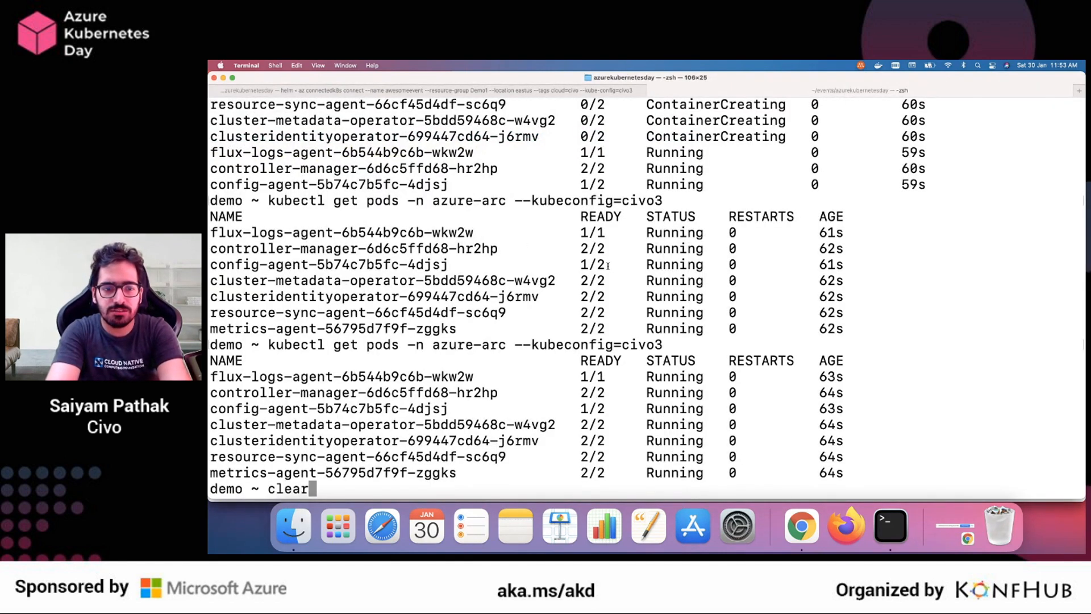
pyautogui.press('Return')
# Switch to Chrome and review the prepared az connectedk8s and az k8sconfiguration commands in the gist
pyautogui.press('super+Tab')
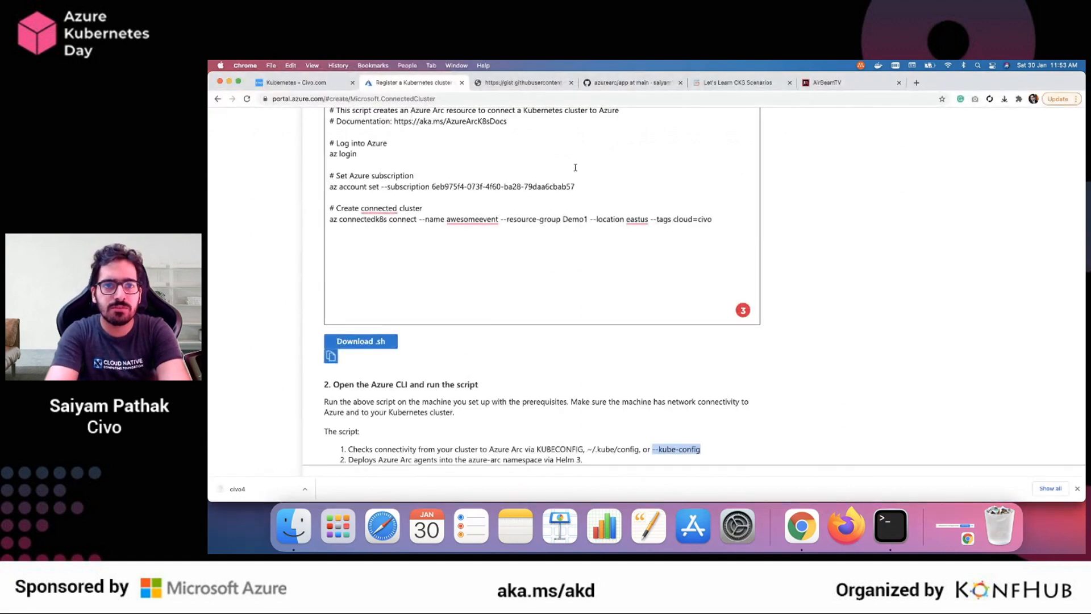
pyautogui.click(538, 88)
pyautogui.scroll(2, 415, 171)
pyautogui.hscroll(-2, 415, 170)
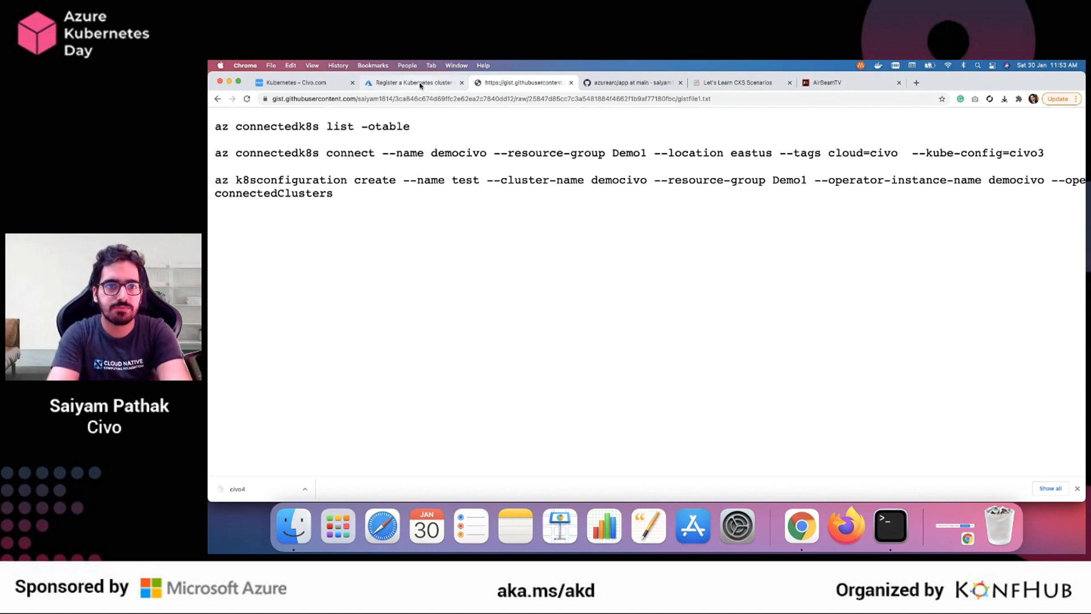
# Switch to Terminal and examine the JSON output of the az connectedk8s connect command from its beginning
pyautogui.press('super+Tab')
pyautogui.click(380, 92)
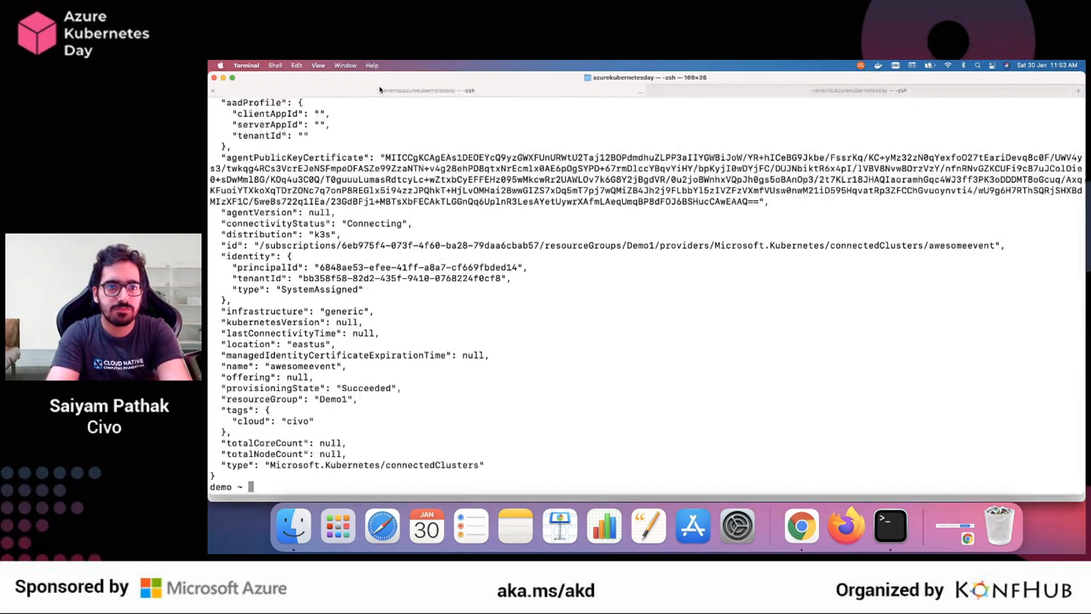
pyautogui.scroll(3, 337, 272)
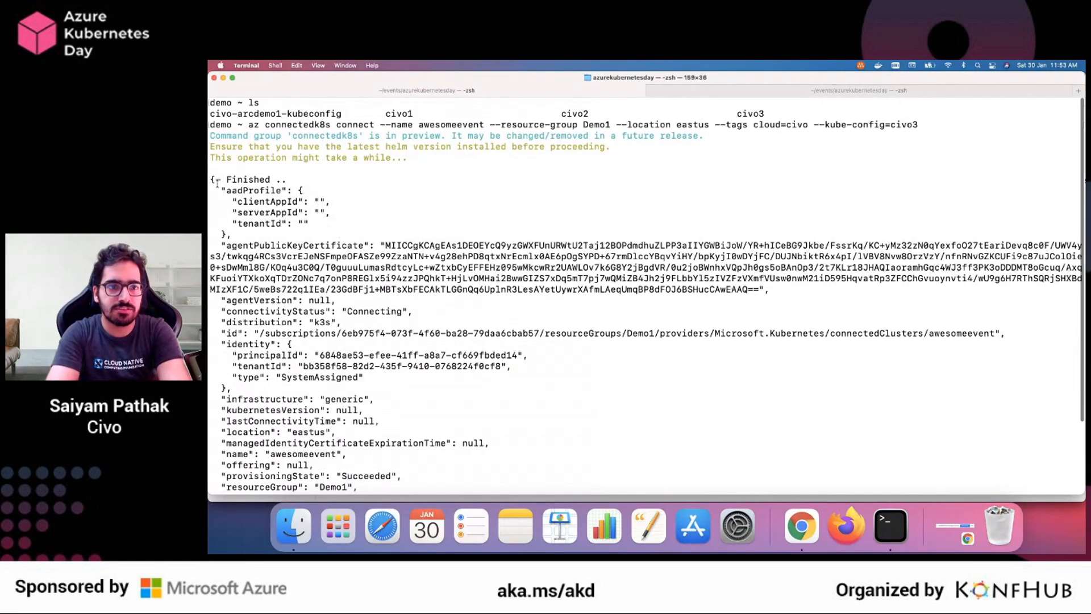
pyautogui.moveTo(214, 179); pyautogui.dragTo(383, 288)
pyautogui.click(385, 287)
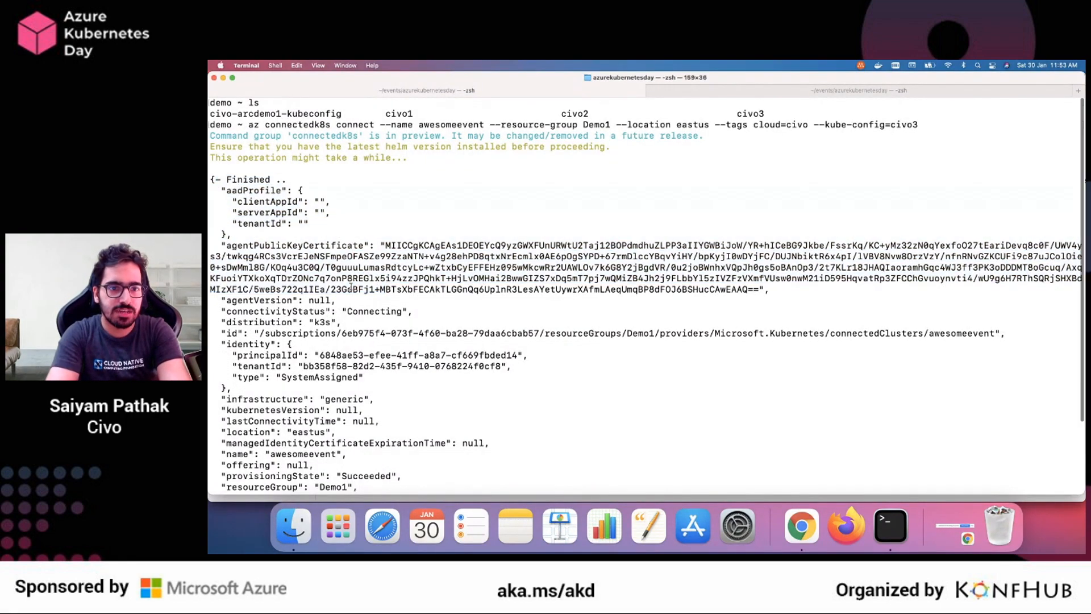
# Examine the remaining JSON output of the az connectedk8s connect command through to its end
pyautogui.scroll(-3, 398, 239)
pyautogui.doubleClick(410, 172)
pyautogui.click(314, 247)
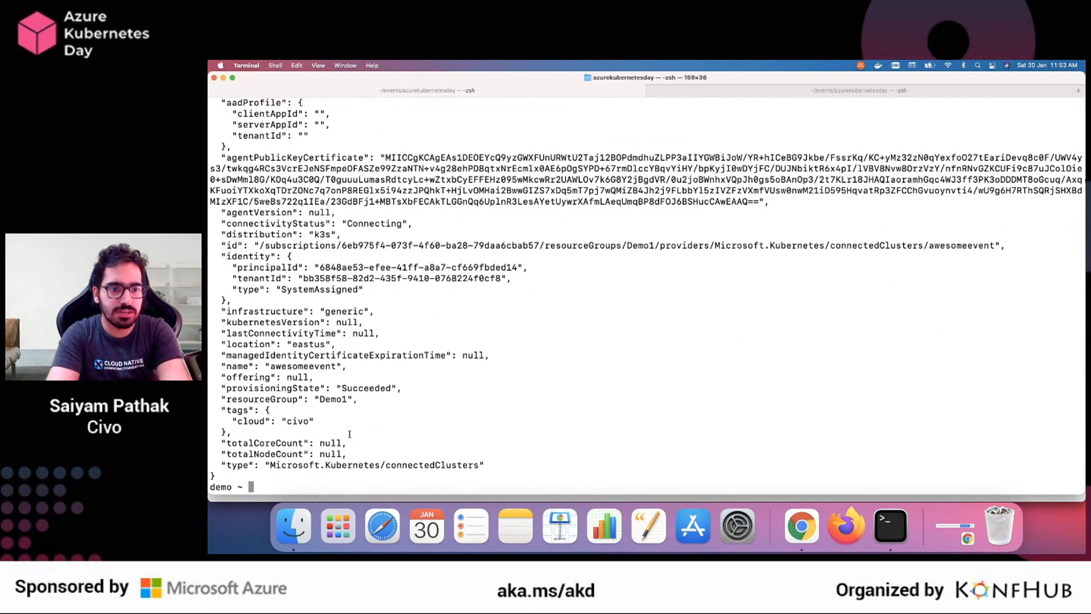
pyautogui.moveTo(362, 478); pyautogui.dragTo(292, 169)
# Switch to Chrome and open the Verification stage of the Azure Arc Kubernetes cluster registration
pyautogui.press('super+Tab')
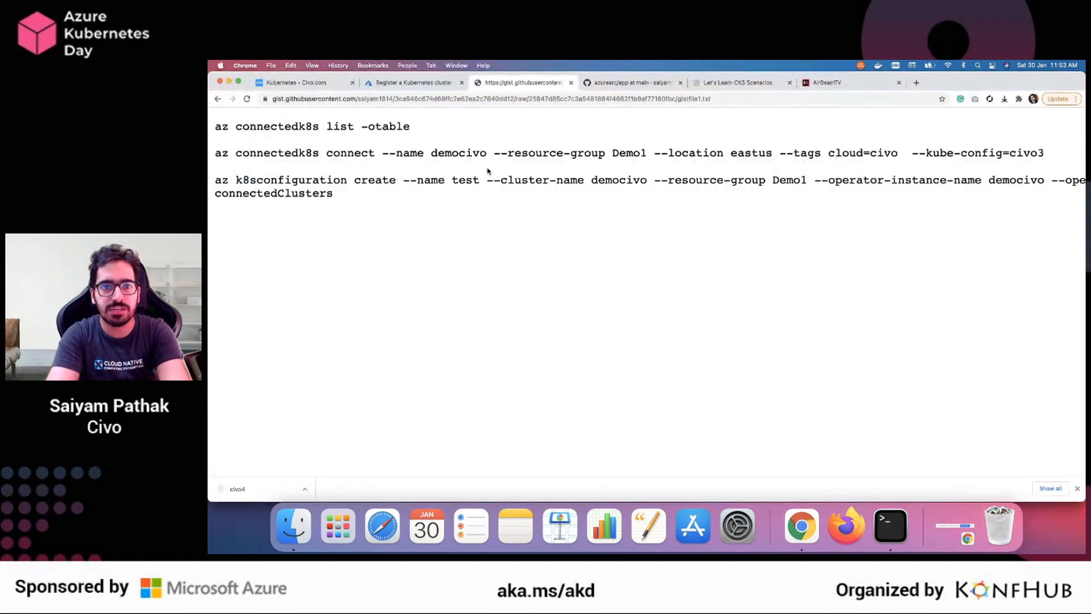
pyautogui.click(404, 86)
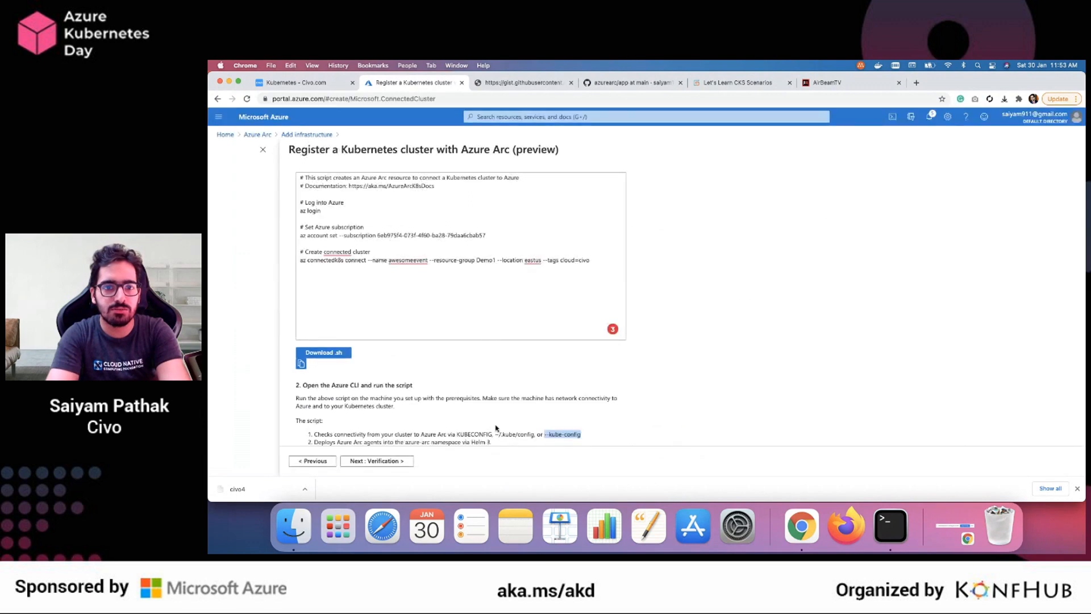
pyautogui.click(379, 461)
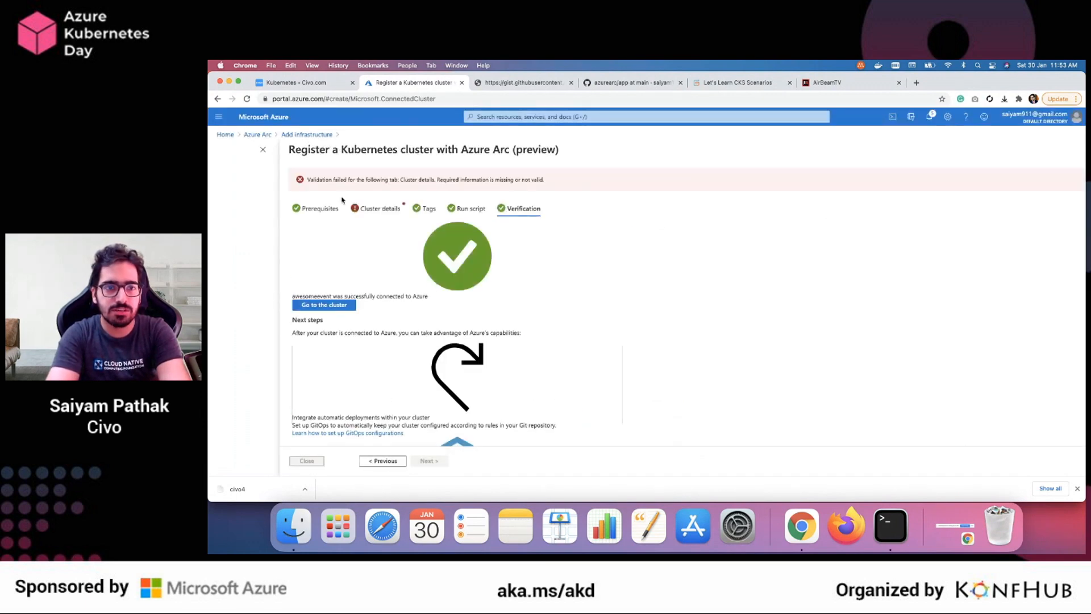
# Return to the list of all Azure Arc resources, reload it, and open the awesomeevent cluster's overview
pyautogui.click(258, 134)
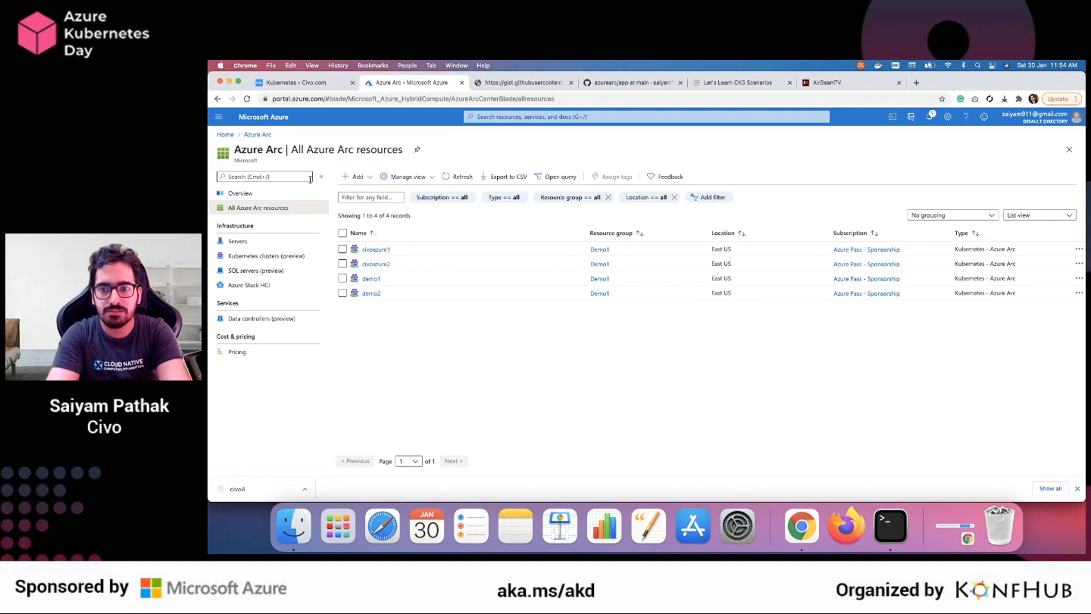
pyautogui.click(248, 99)
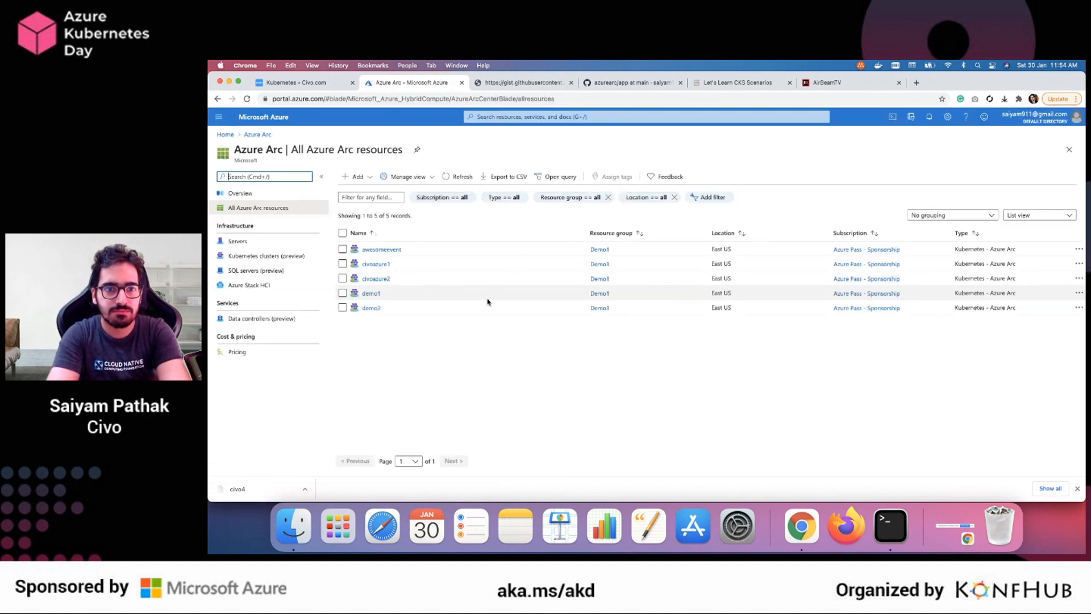
pyautogui.scroll(5, 389, 249)
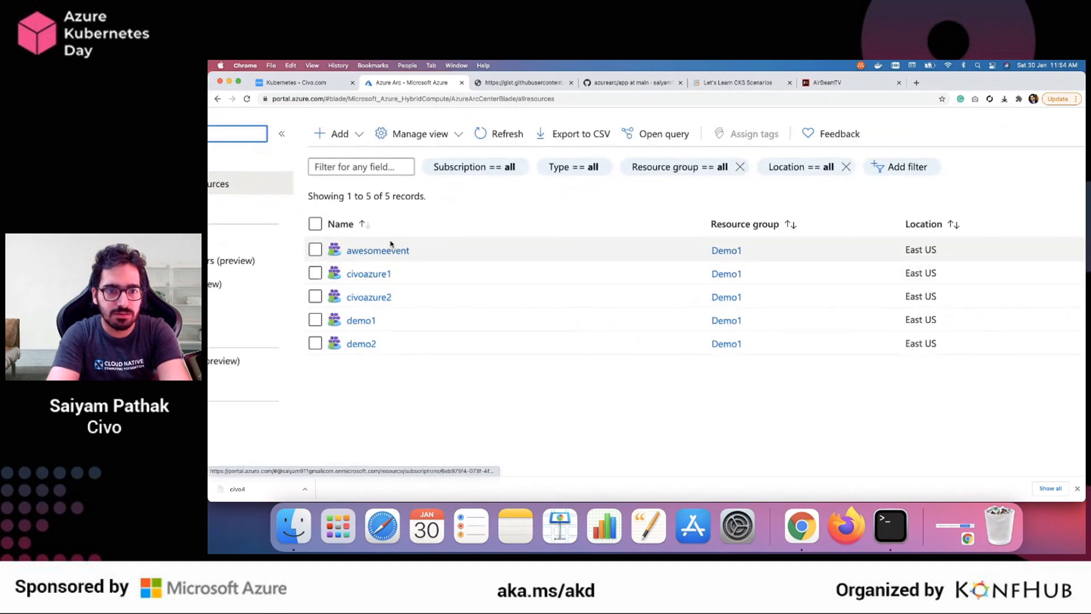
pyautogui.scroll(3, 394, 246)
pyautogui.click(377, 253)
pyautogui.scroll(-8, 544, 262)
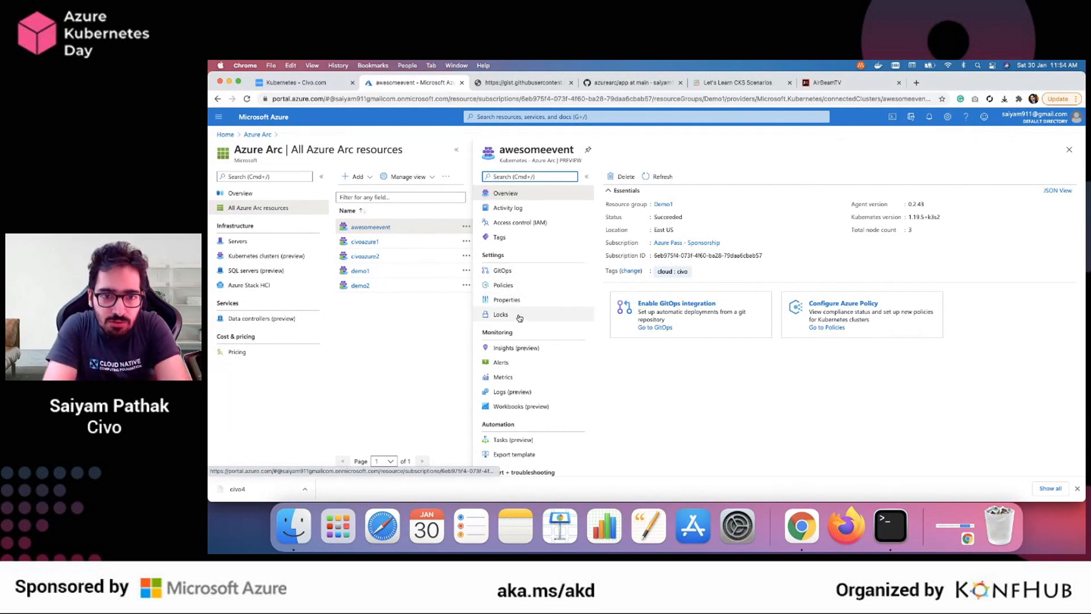
# Review the awesomeevent cluster's policies and the compliance details of the SSH access from the Internet policy
pyautogui.click(503, 285)
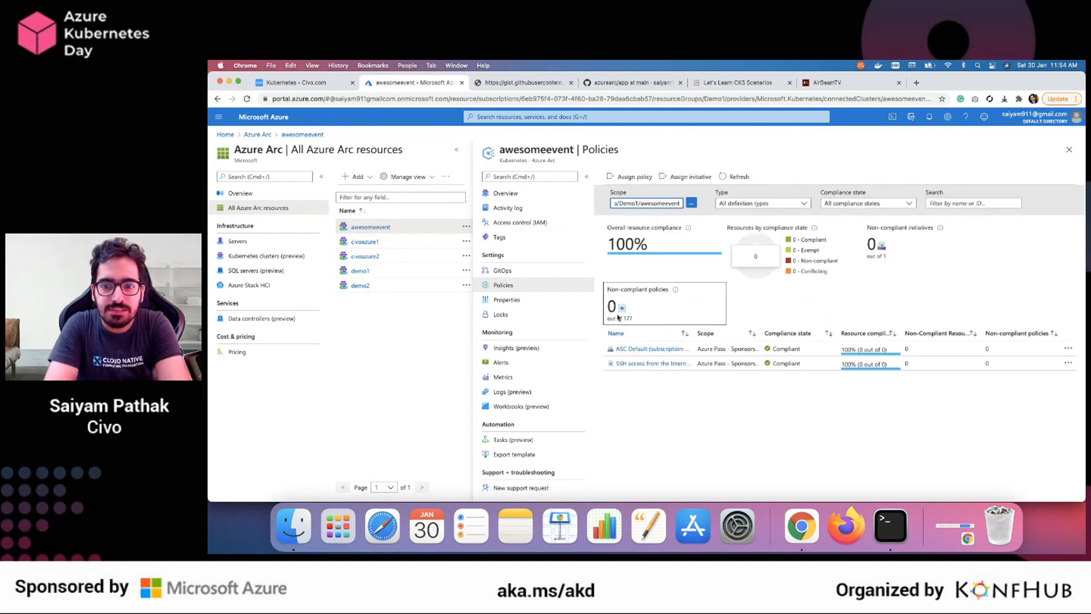
pyautogui.scroll(5, 673, 317)
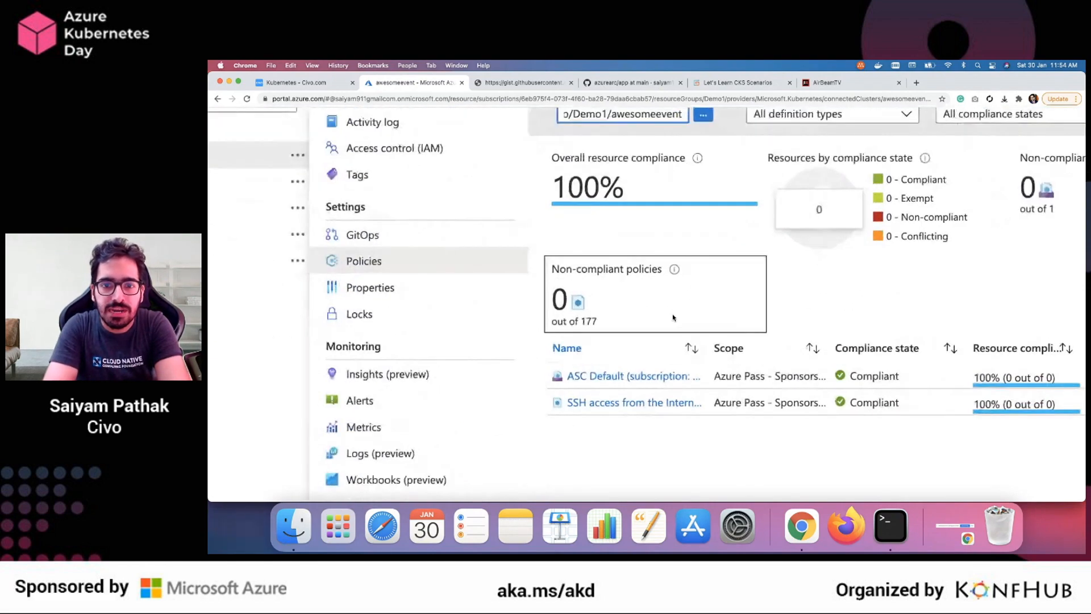
pyautogui.hscroll(3, 673, 317)
pyautogui.scroll(-5, 471, 384)
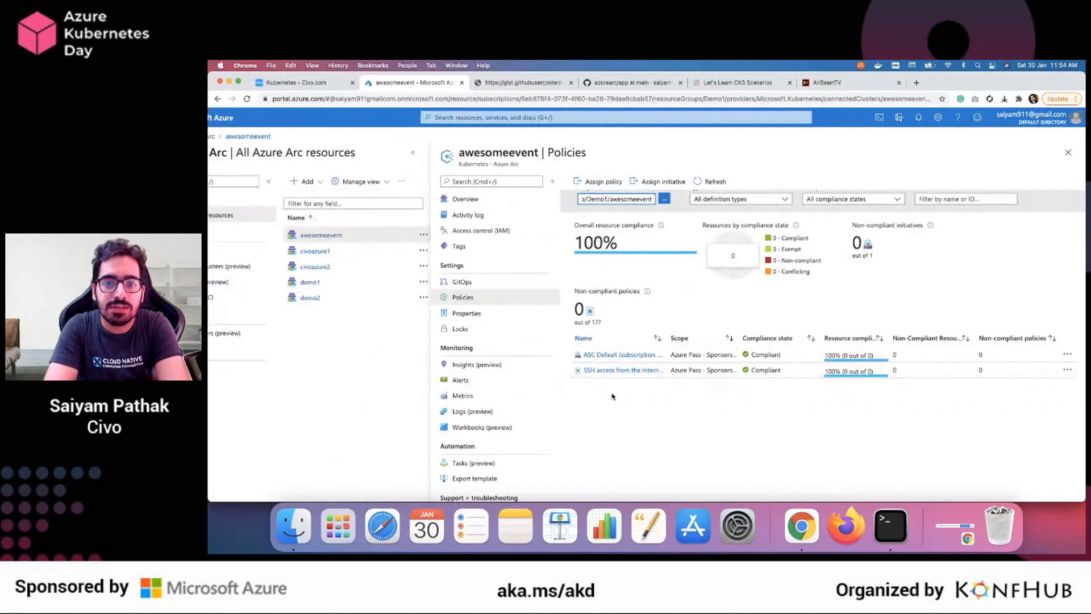
pyautogui.click(611, 374)
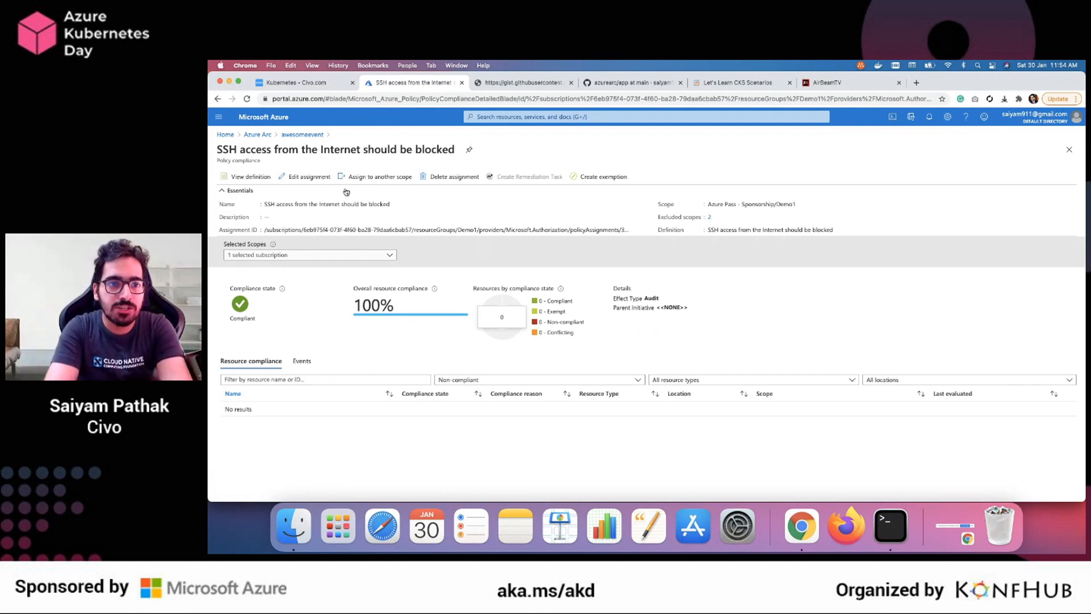
pyautogui.click(303, 135)
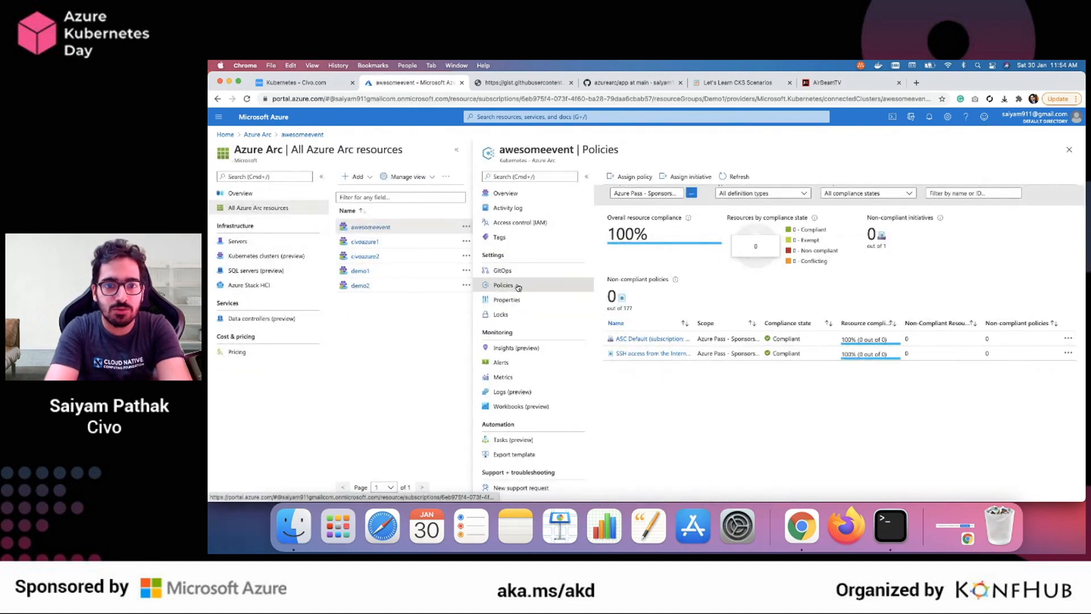
# Try out a new policy assignment by selecting all resources for exclusion and viewing the available policy definitions, and cancel it
pyautogui.click(631, 177)
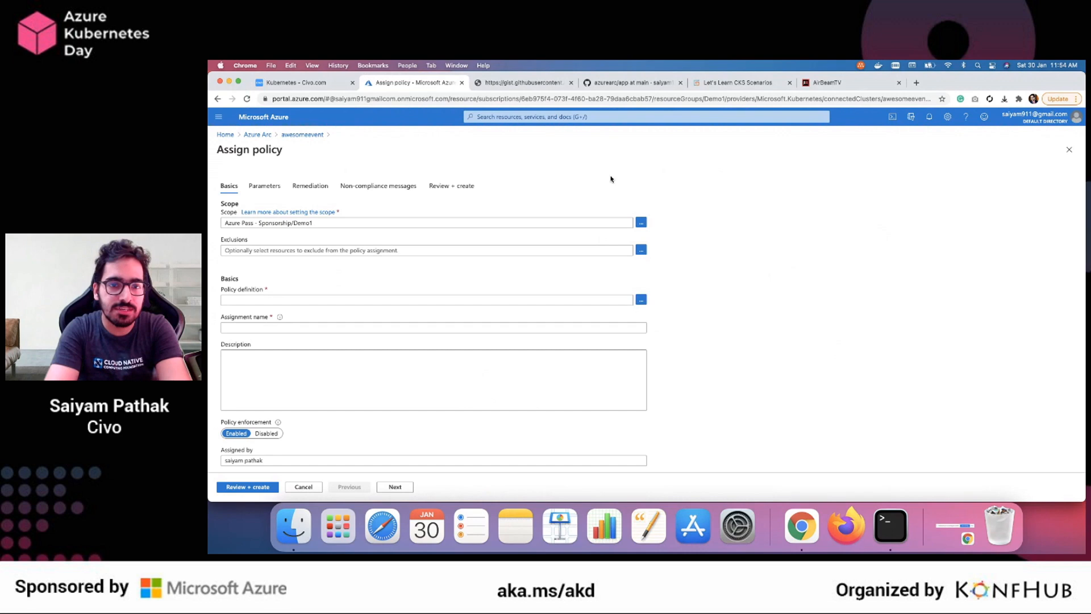
pyautogui.click(641, 250)
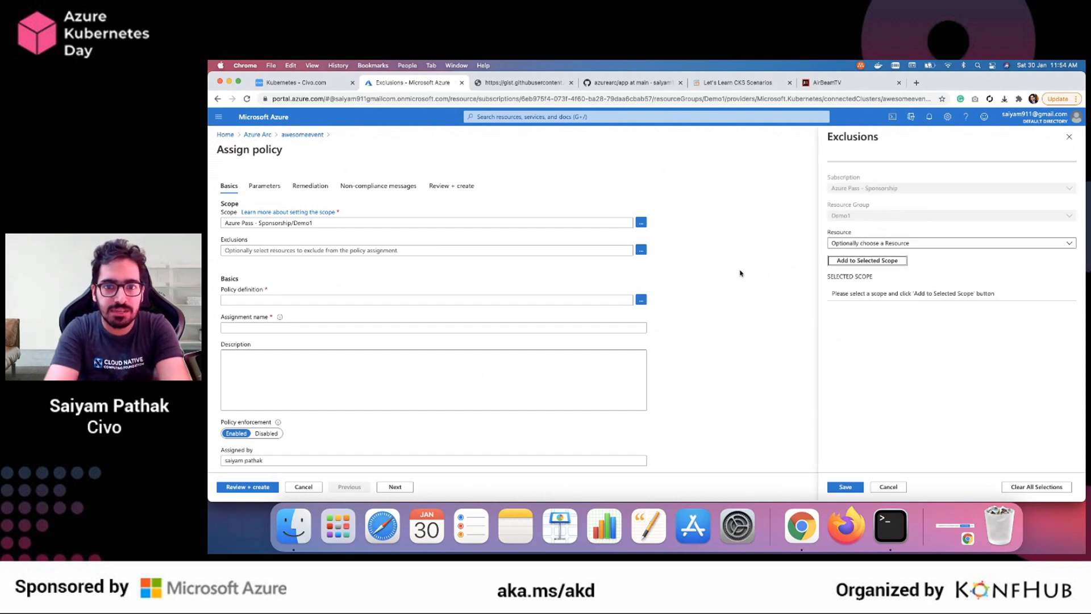
pyautogui.click(847, 243)
pyautogui.click(847, 274)
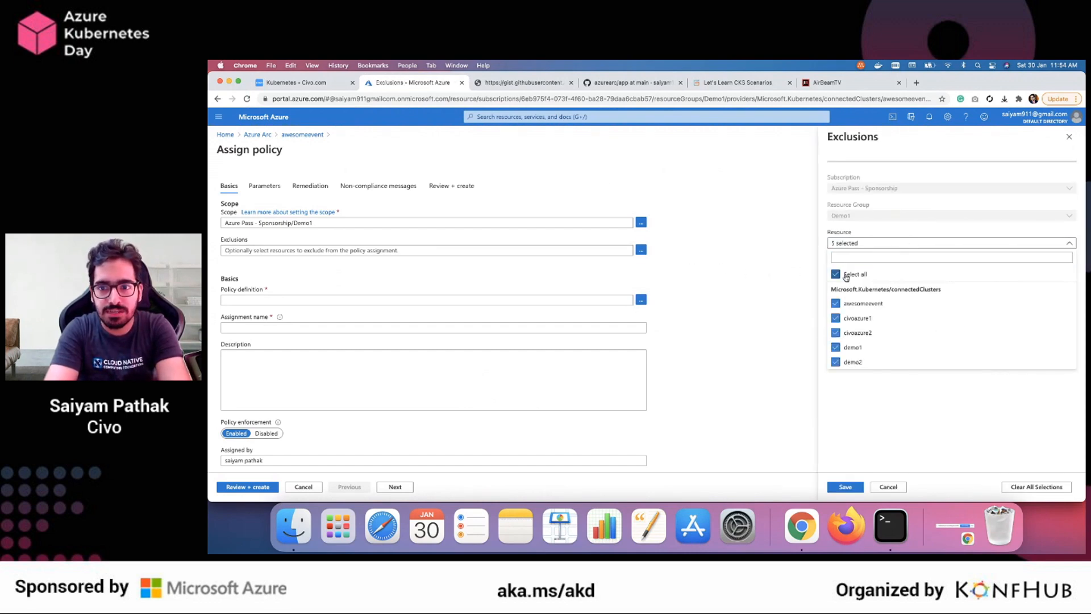
pyautogui.click(868, 419)
pyautogui.click(846, 487)
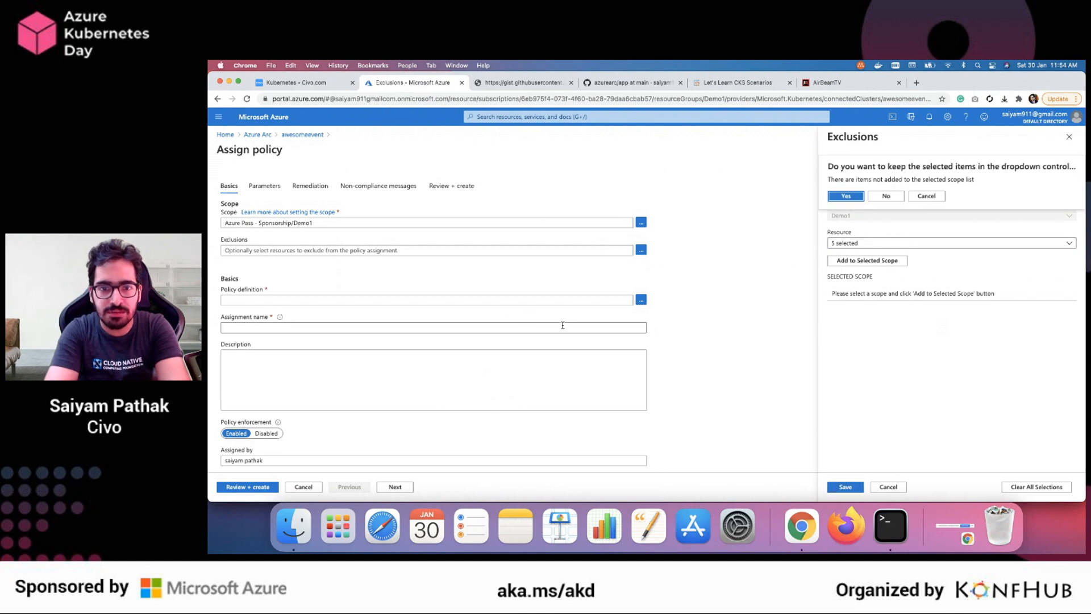
pyautogui.click(642, 299)
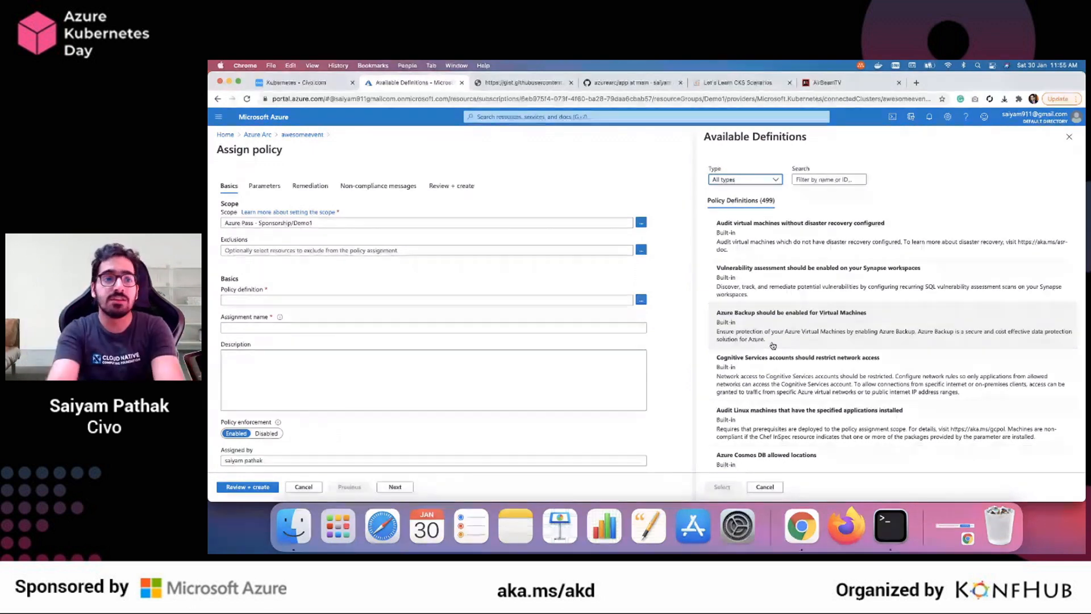
pyautogui.click(300, 486)
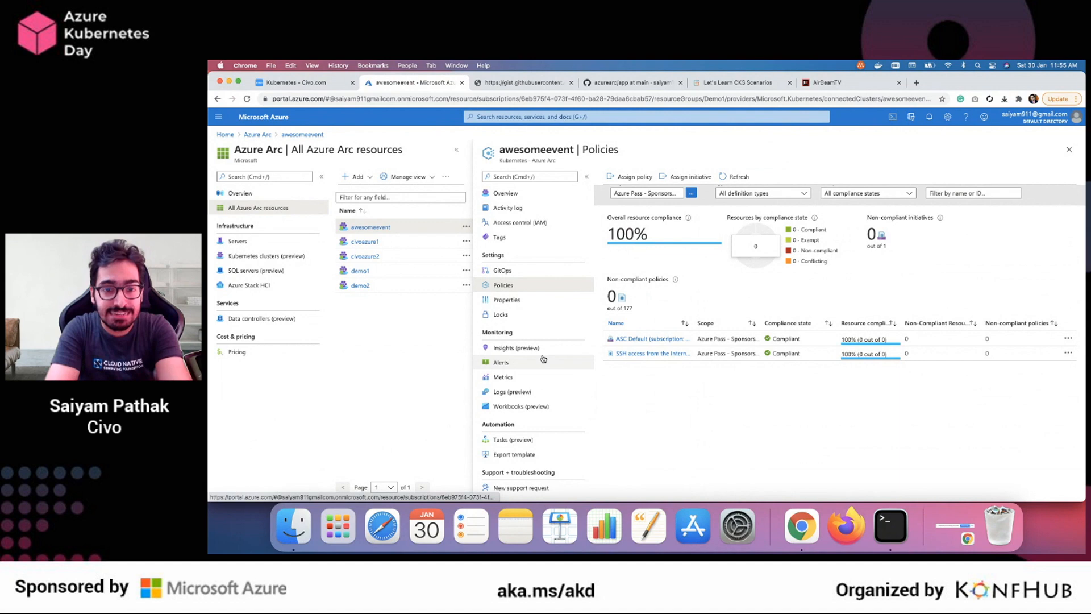
# Copy the cluster name awesomeevent and start a new GitOps configuration for the cluster
pyautogui.click(502, 271)
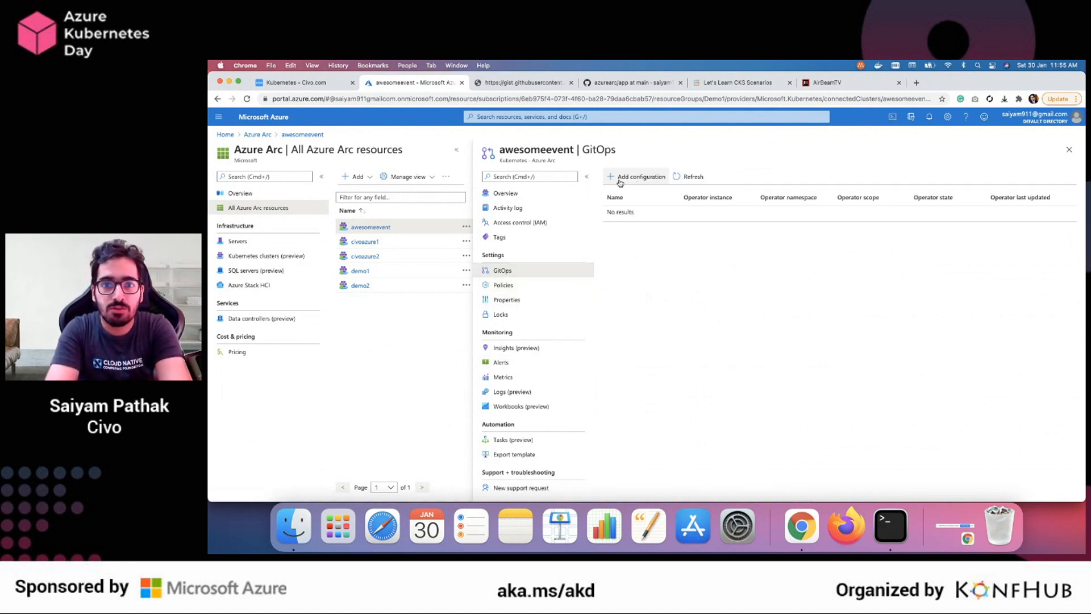
pyautogui.doubleClick(532, 150)
pyautogui.press('super+c')
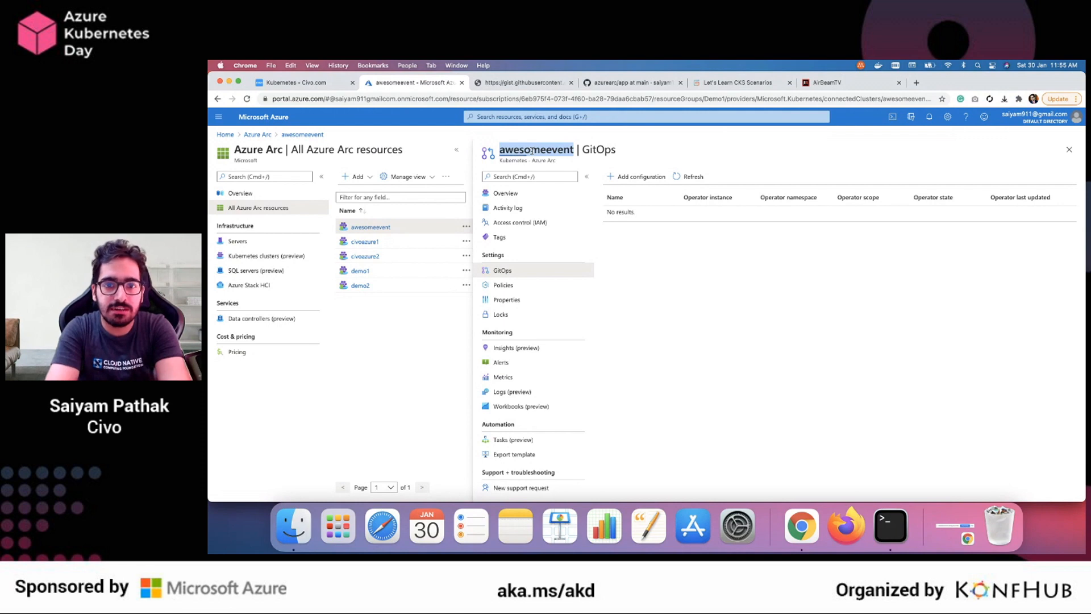
pyautogui.click(638, 177)
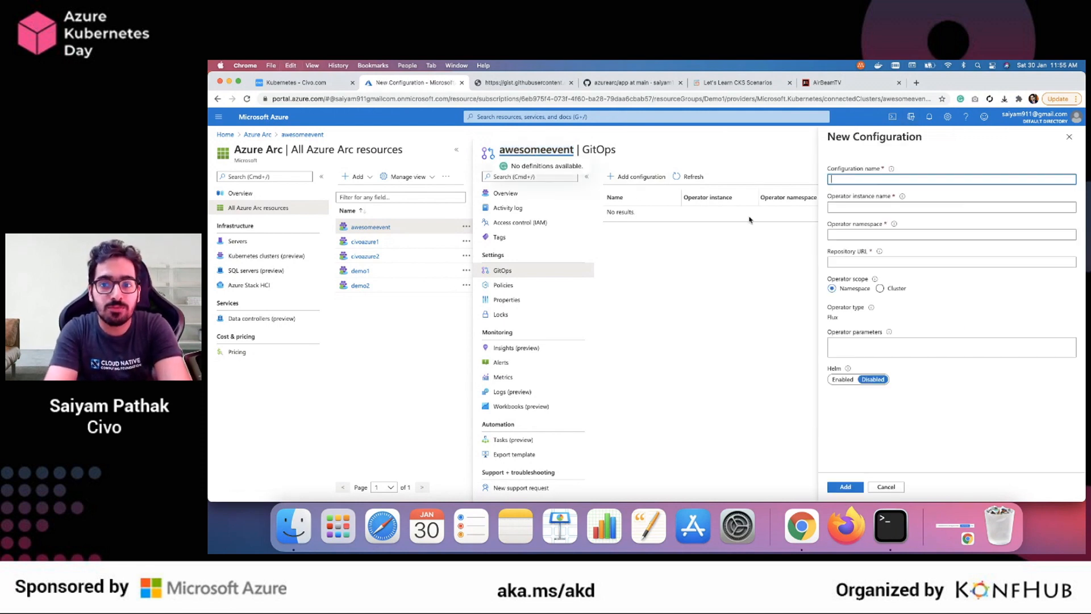
pyautogui.scroll(5, 728, 226)
pyautogui.moveTo(898, 363); pyautogui.dragTo(906, 375)
pyautogui.click(863, 365)
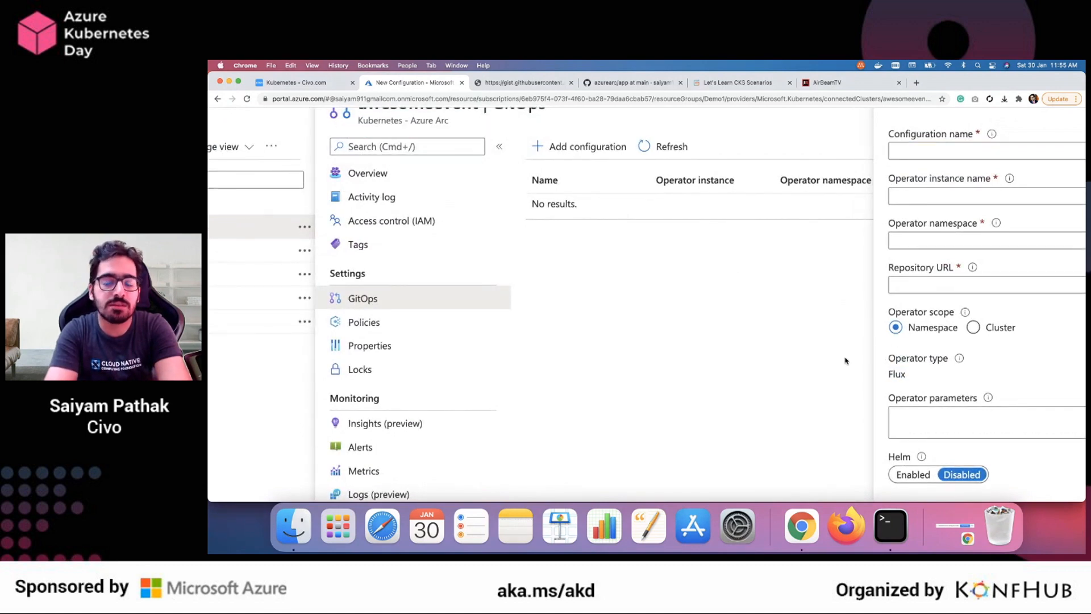
# Set the configuration name and operator instance name to awesomeevent, and the operator namespace to demo
pyautogui.scroll(-2, 846, 361)
pyautogui.hscroll(3, 846, 361)
pyautogui.click(810, 183)
pyautogui.press('super+v')
pyautogui.click(800, 226)
pyautogui.press('super+v')
pyautogui.click(791, 260)
pyautogui.write('demo')
# Enter the address of the azurearc GitHub repository as the configuration's repository URL
pyautogui.click(791, 292)
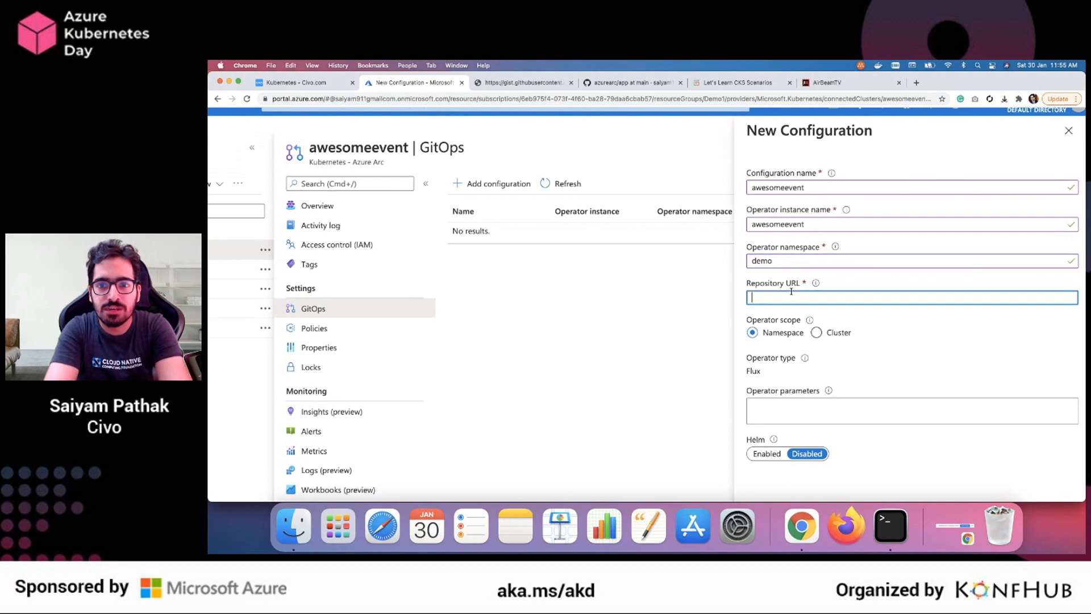
pyautogui.write('githun.co')
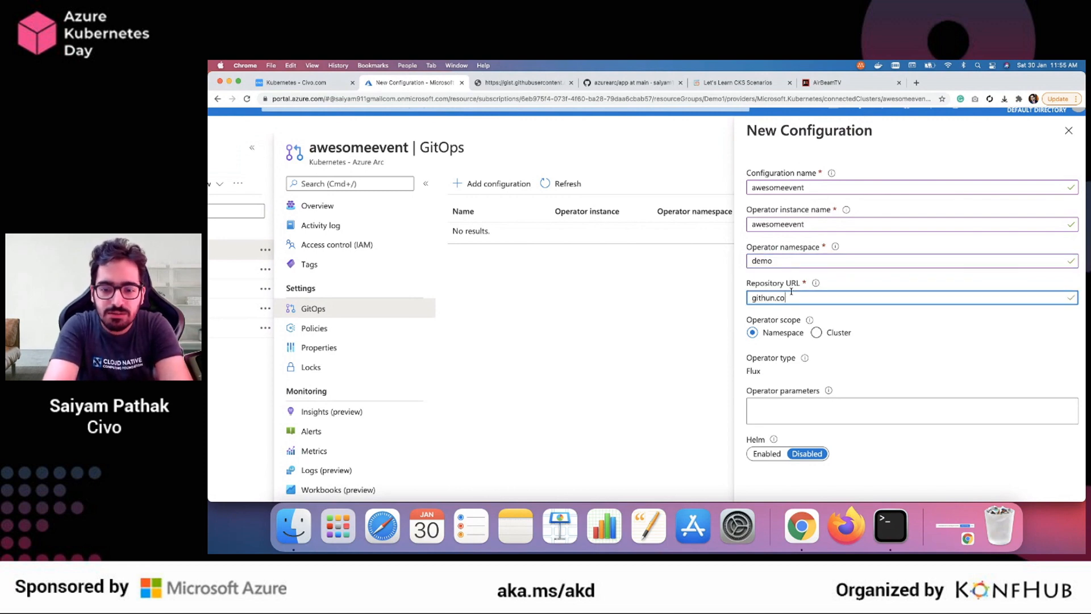
pyautogui.write('m/saiyam1814/')
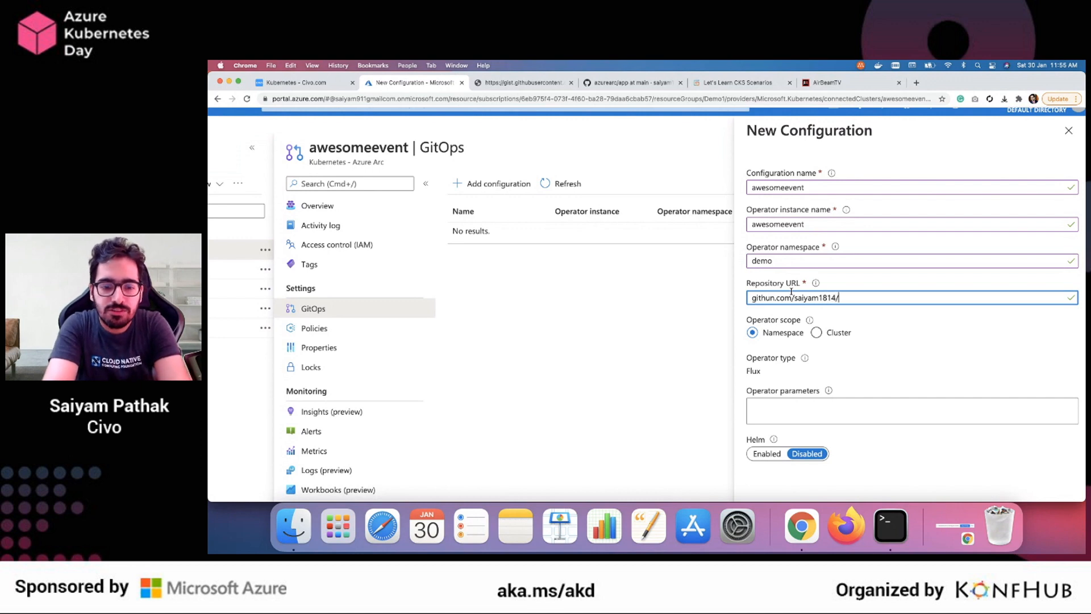
pyautogui.write('azurearc')
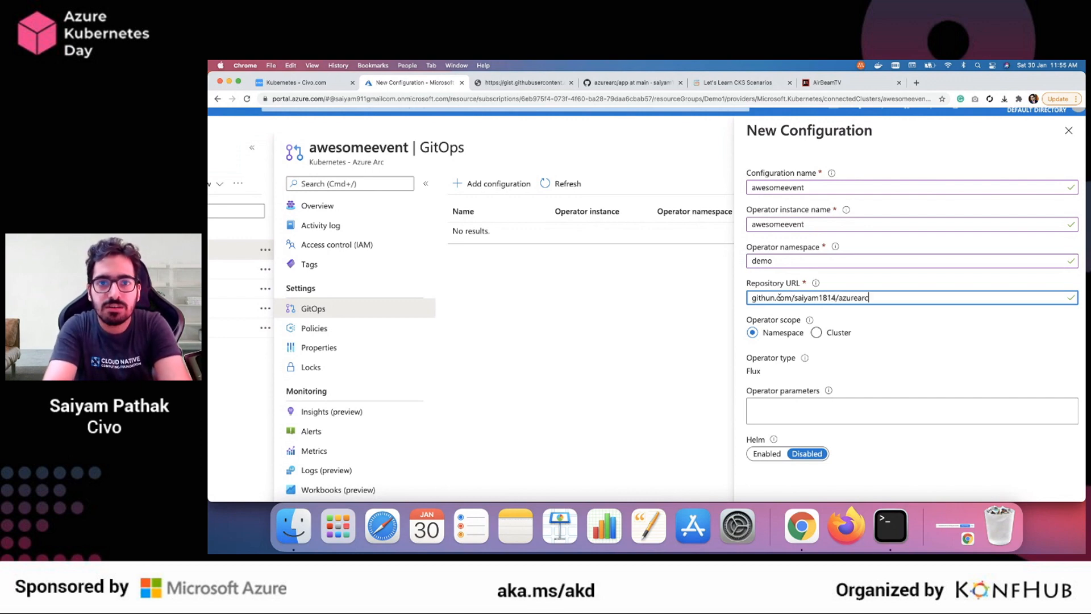
# Open the azurearc repository on GitHub and review the app.yaml manifest in its app folder
pyautogui.click(645, 84)
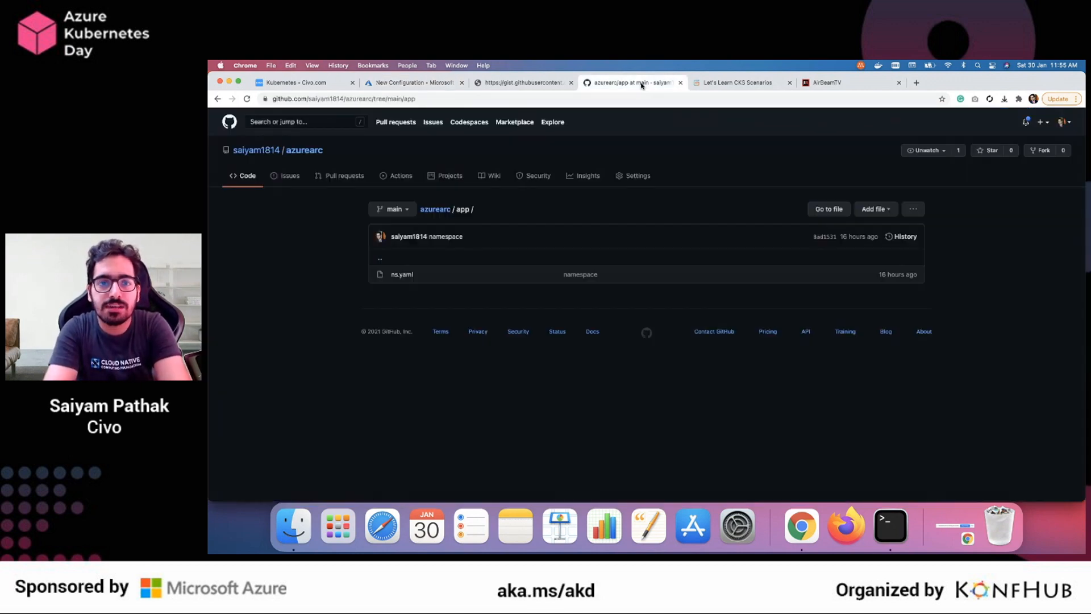
pyautogui.click(303, 150)
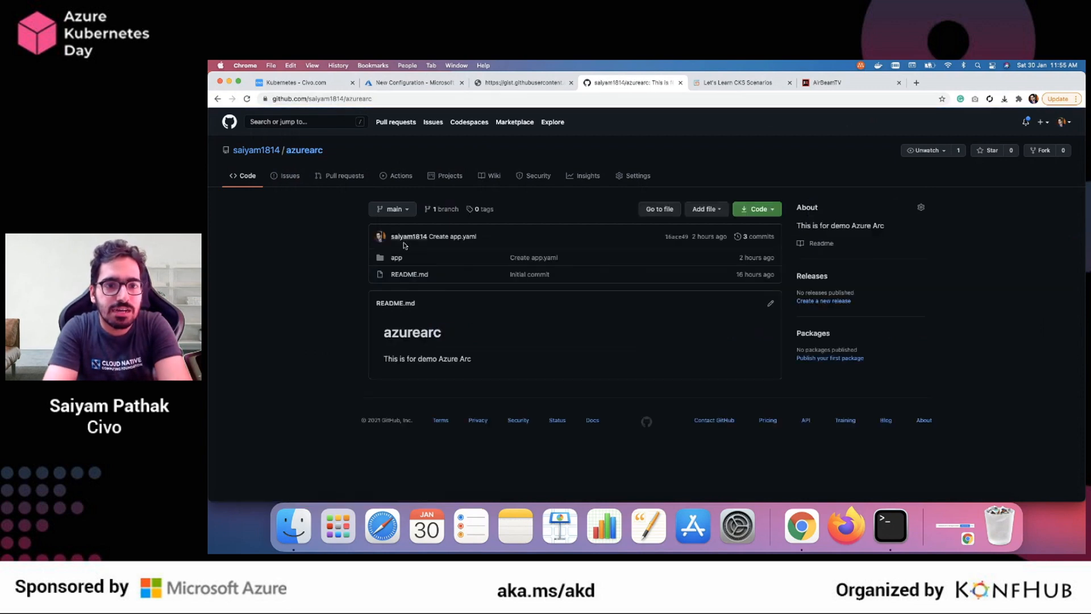
pyautogui.click(396, 258)
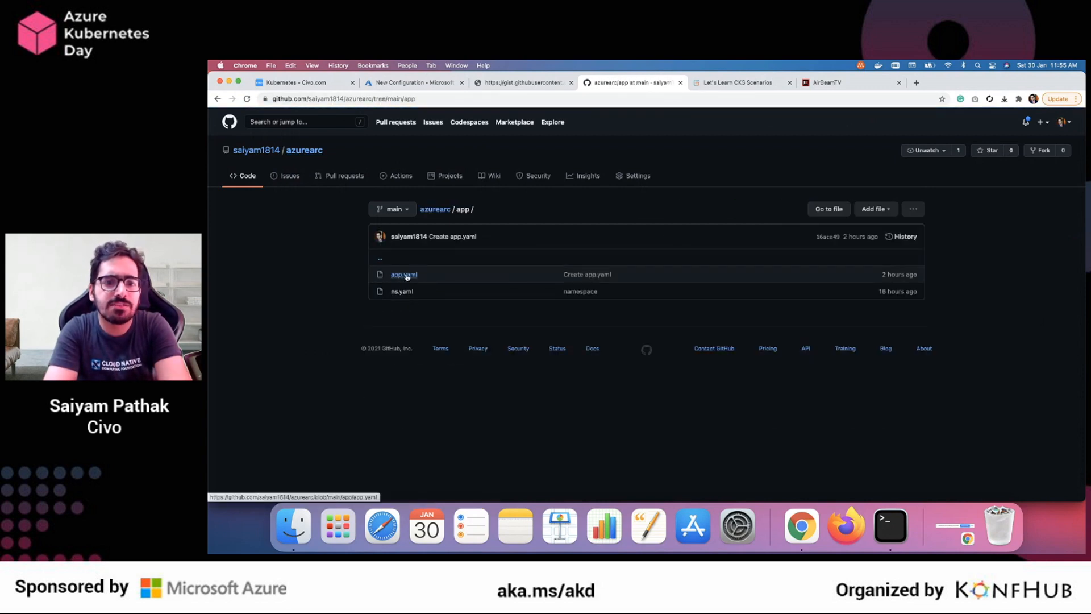
pyautogui.click(405, 275)
pyautogui.scroll(-10, 498, 311)
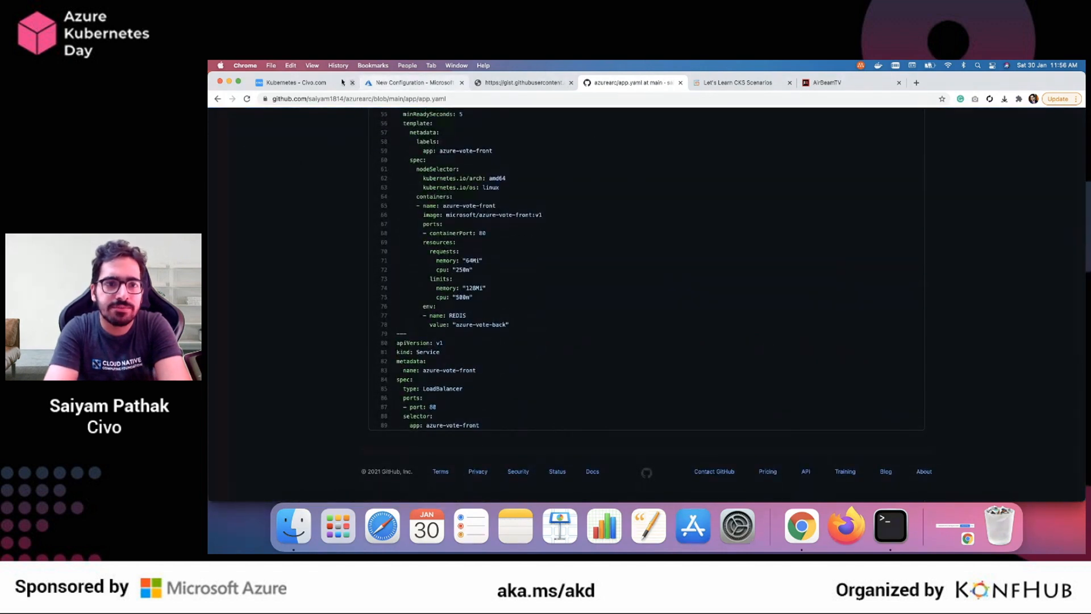
pyautogui.click(423, 86)
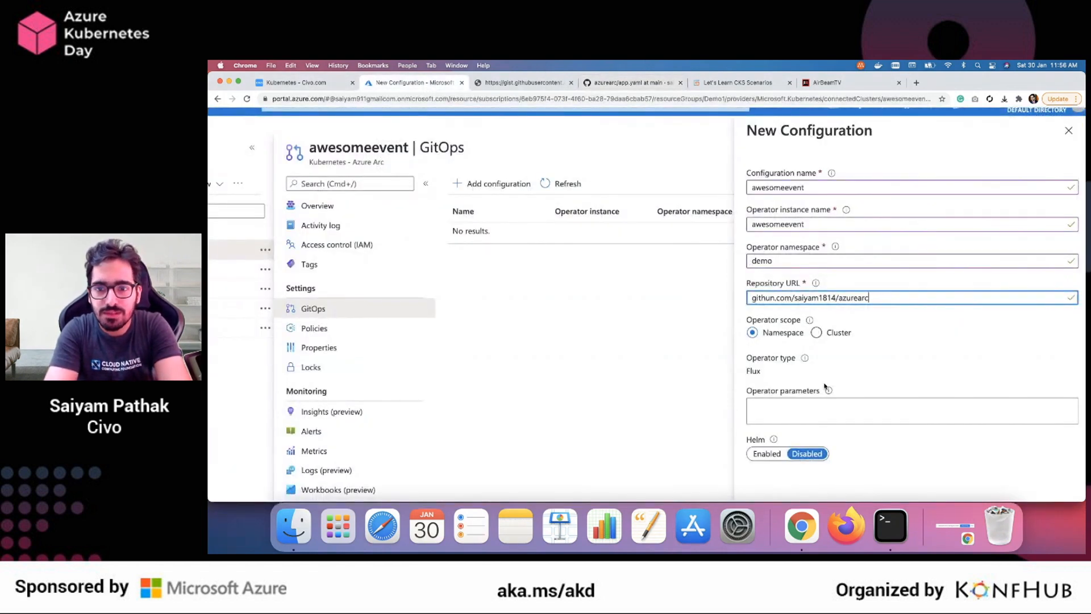
pyautogui.click(819, 334)
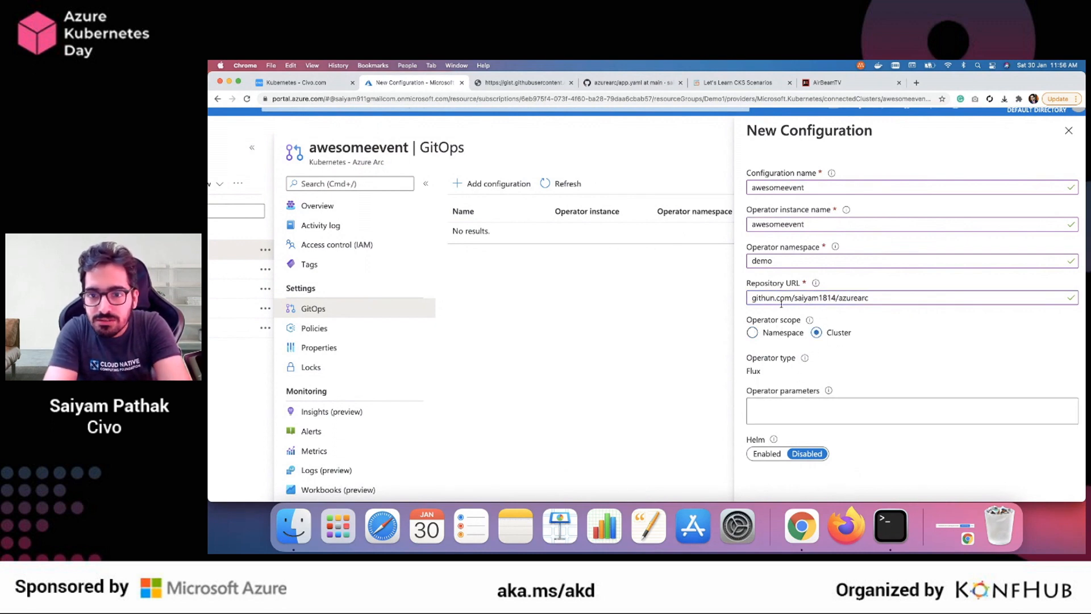
pyautogui.scroll(5, 782, 304)
pyautogui.click(766, 291)
pyautogui.press('BackSpace')
pyautogui.write('b')
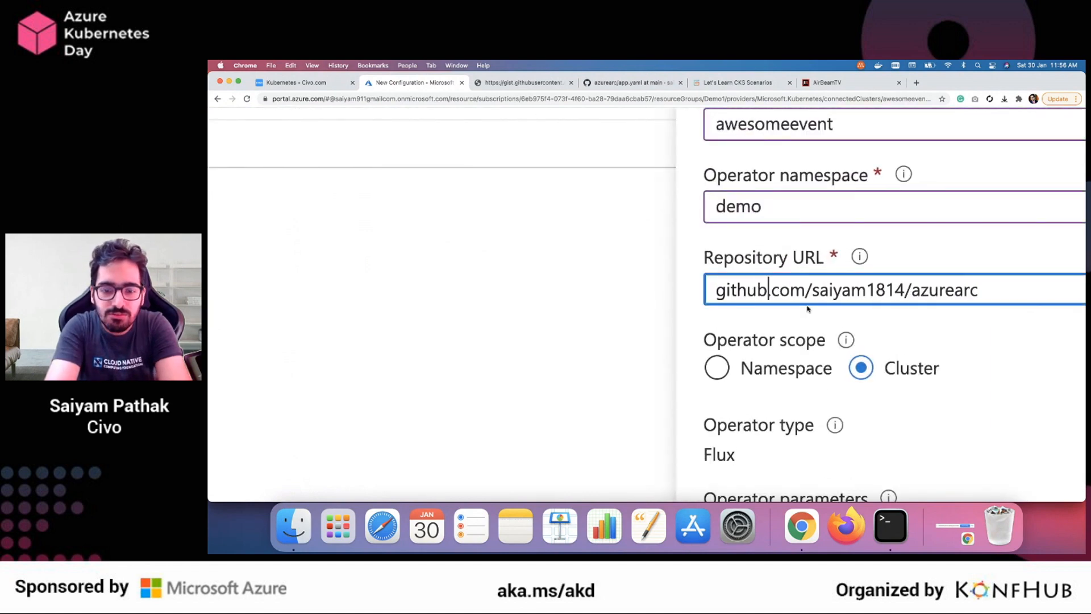
pyautogui.write('https://')
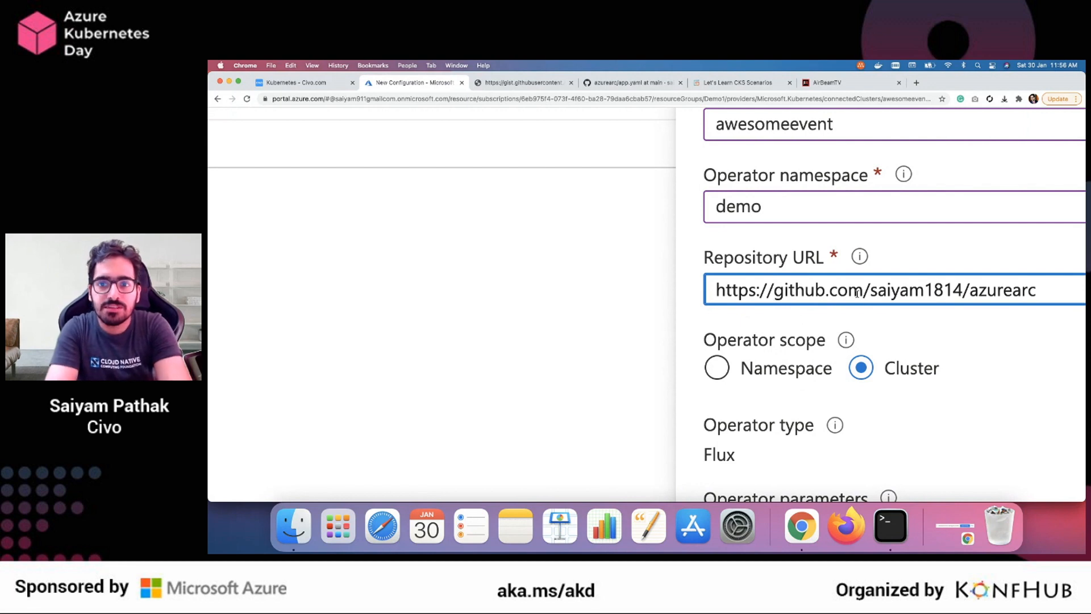
# Leave Helm disabled, add the new GitOps configuration to the awesomeevent cluster, and refresh the configurations list
pyautogui.click(974, 327)
pyautogui.press('super+0')
pyautogui.scroll(-5, 974, 328)
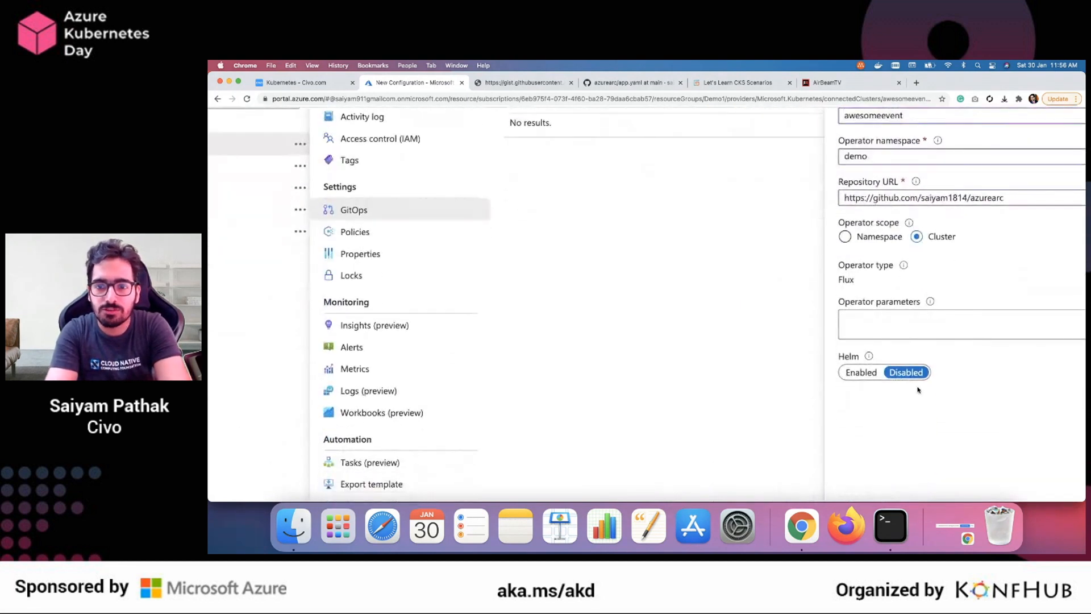
pyautogui.press('super+minus')
pyautogui.click(845, 487)
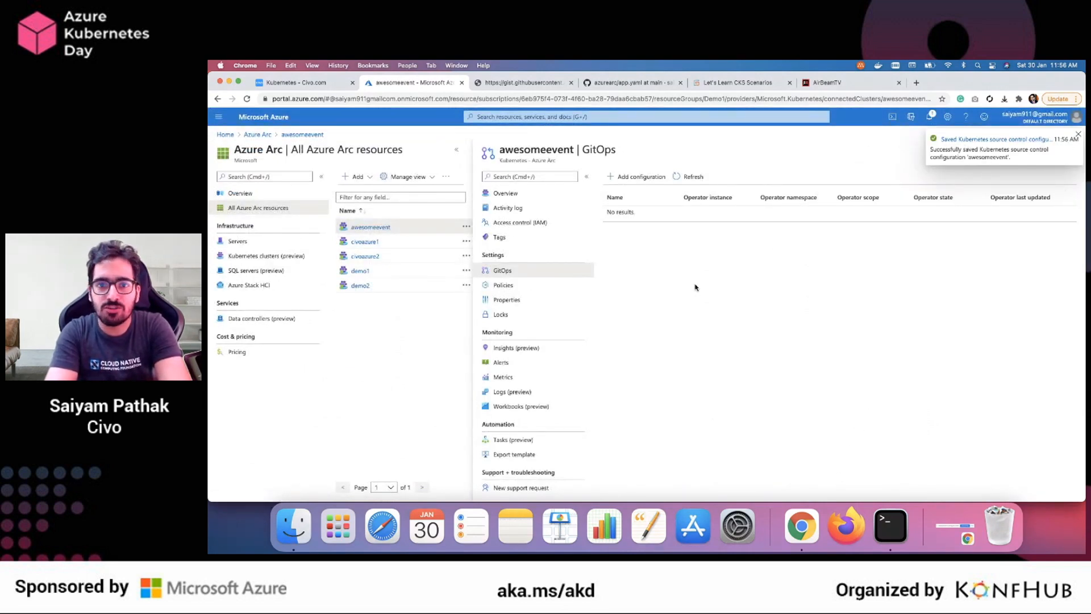
pyautogui.click(687, 177)
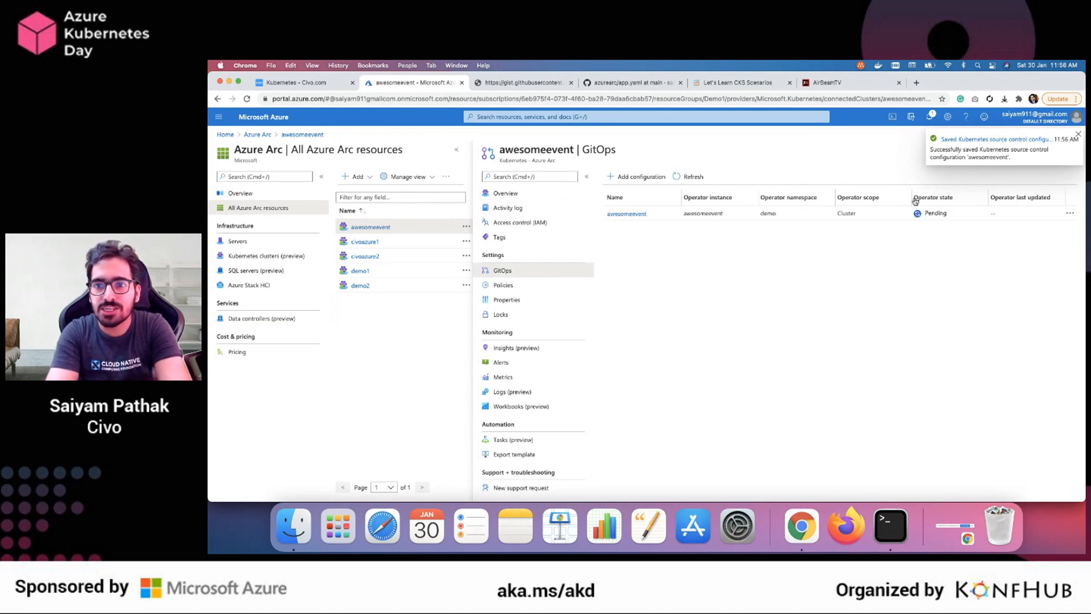
# Switch to Terminal's second session and run watch "kubectl get ns --kubeconfig=civo3" to monitor the cluster's namespaces
pyautogui.click(891, 526)
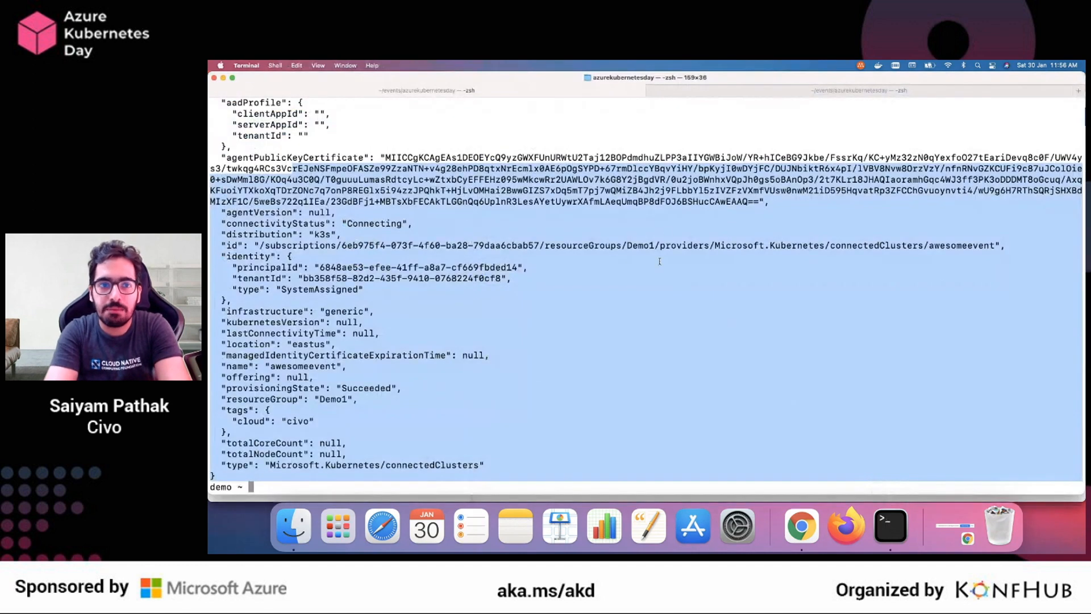
pyautogui.click(780, 94)
pyautogui.press('Up')
pyautogui.press('Up')
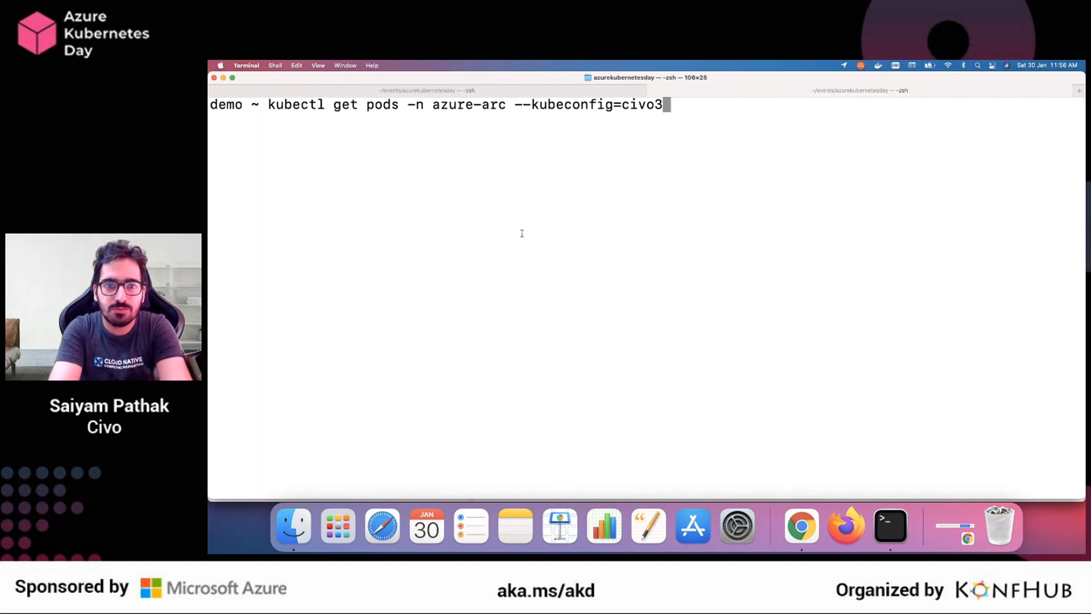
pyautogui.press('Up')
pyautogui.press('Return')
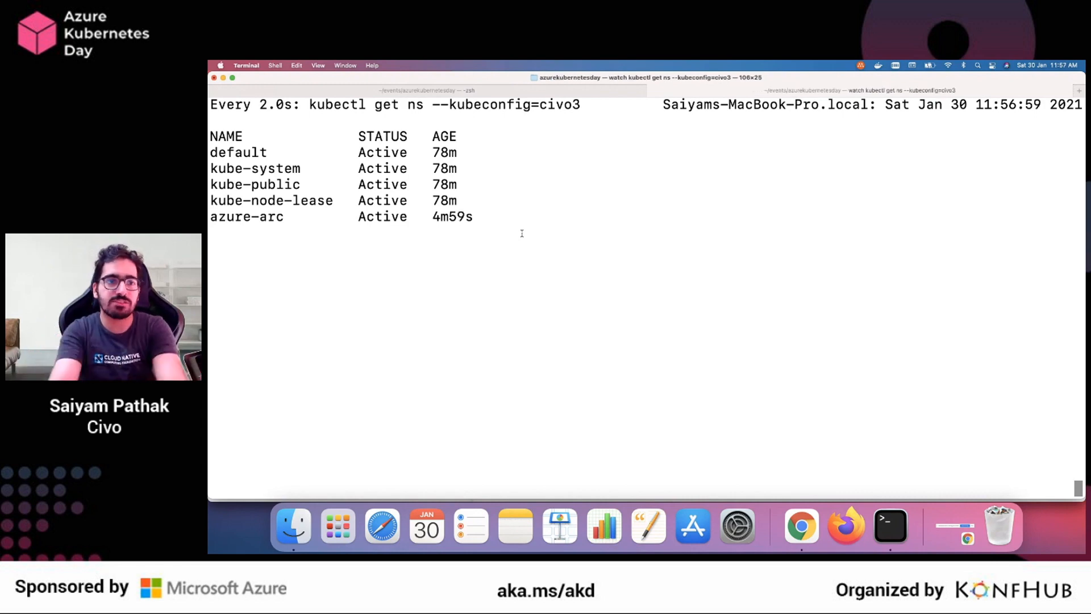
# Copy az connectedk8s list -otable from the gist in Chrome and run it in Terminal's first session to list the connected clusters
pyautogui.press('super+Tab')
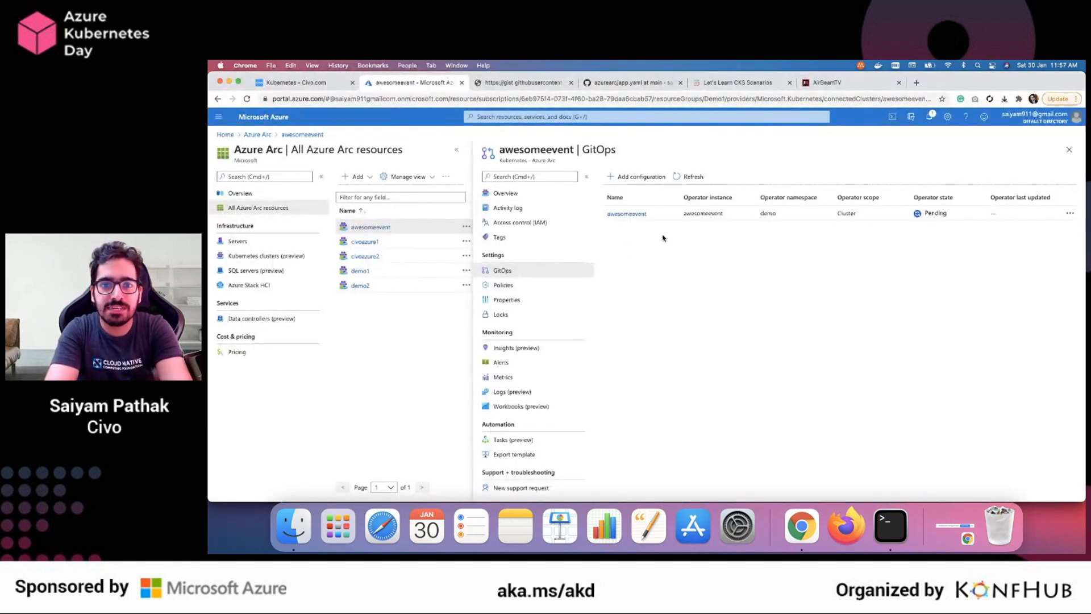
pyautogui.click(520, 82)
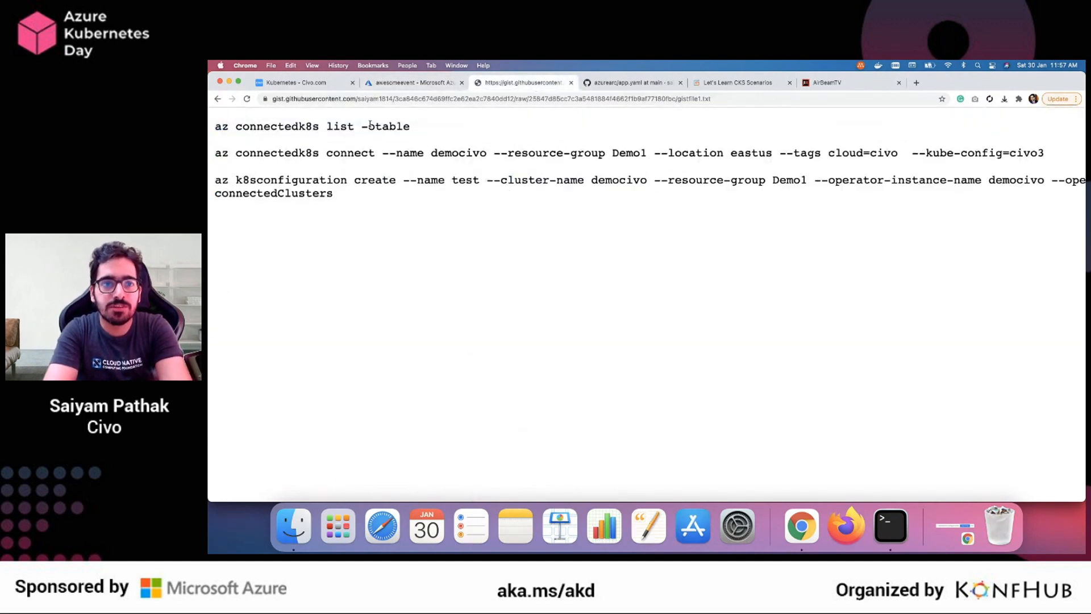
pyautogui.moveTo(424, 124); pyautogui.dragTo(215, 126)
pyautogui.press('super+c')
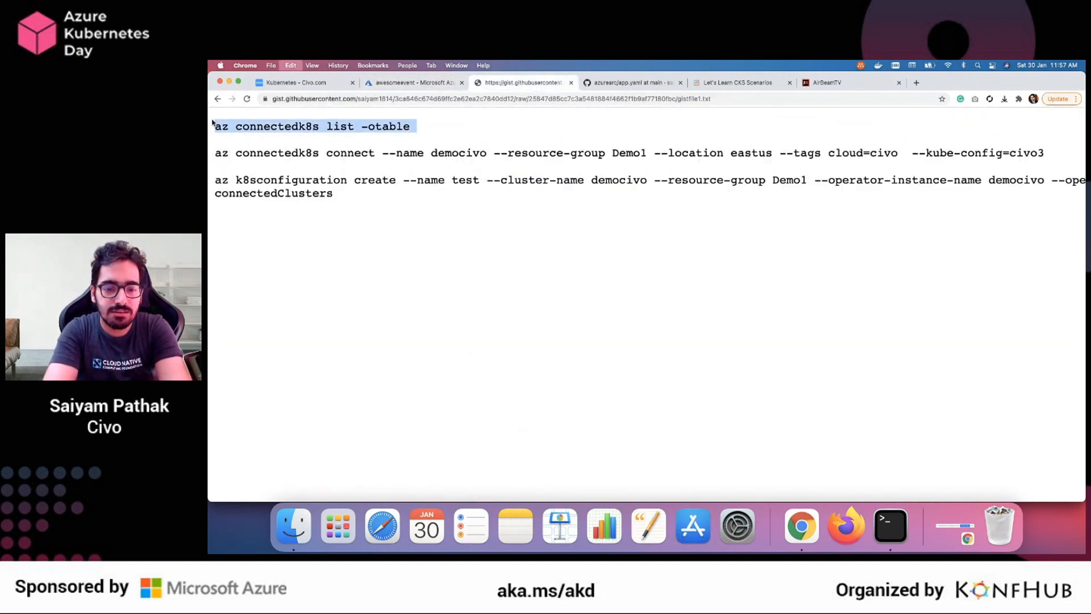
pyautogui.press('super+Tab')
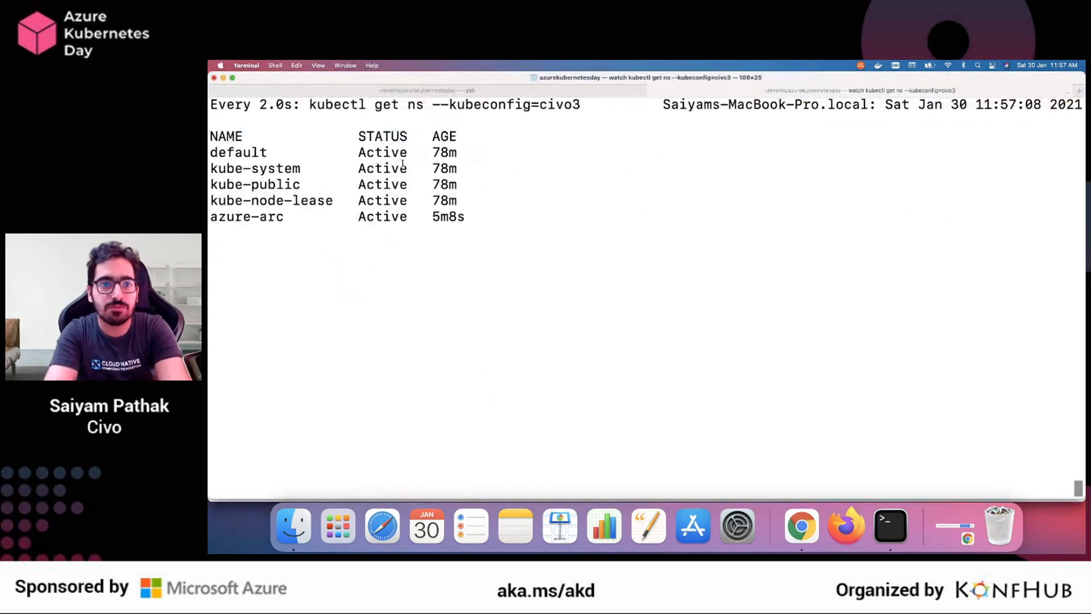
pyautogui.click(375, 92)
pyautogui.press('super+v')
pyautogui.press('Return')
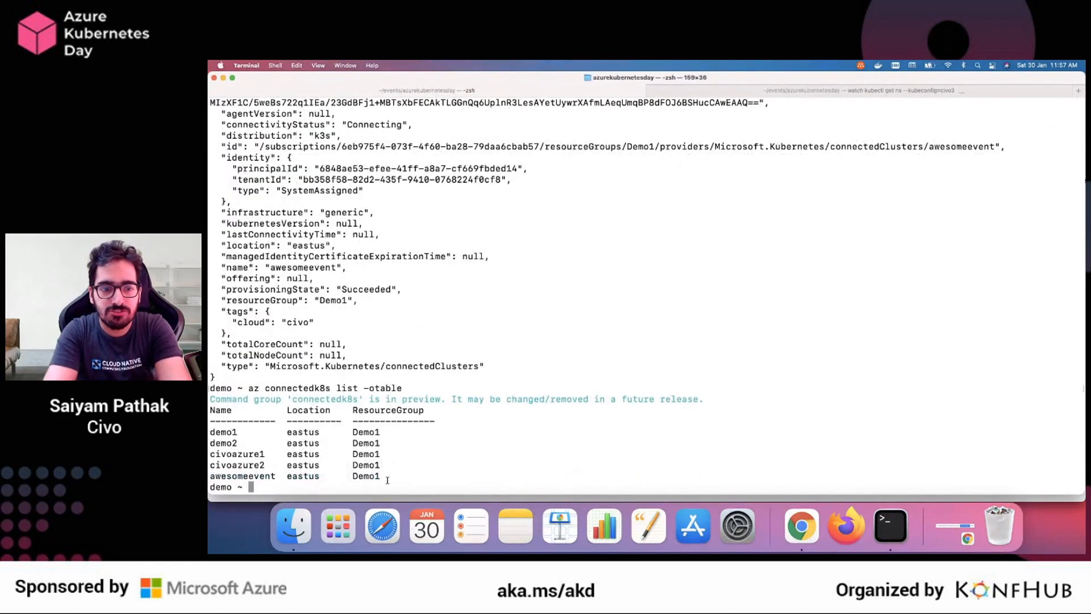
pyautogui.moveTo(387, 481); pyautogui.dragTo(211, 422)
pyautogui.click(318, 449)
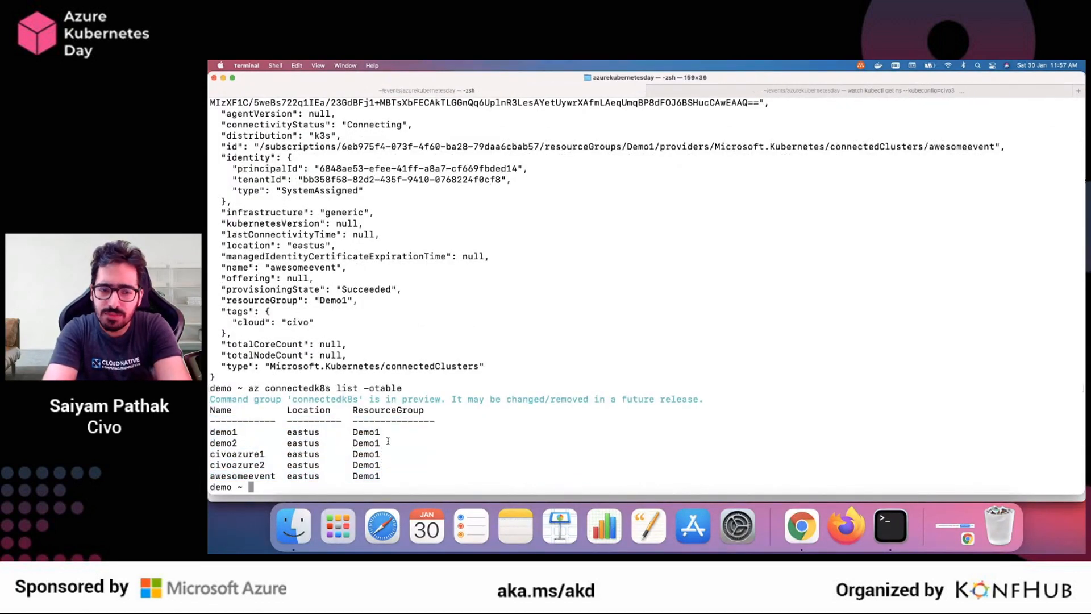
# Clear the terminal and run the gist's az connectedk8s connect command for democivo in resource group Demo1, with the kube-config changed to civo4
pyautogui.write('clear')
pyautogui.press('Return')
pyautogui.press('super+Tab')
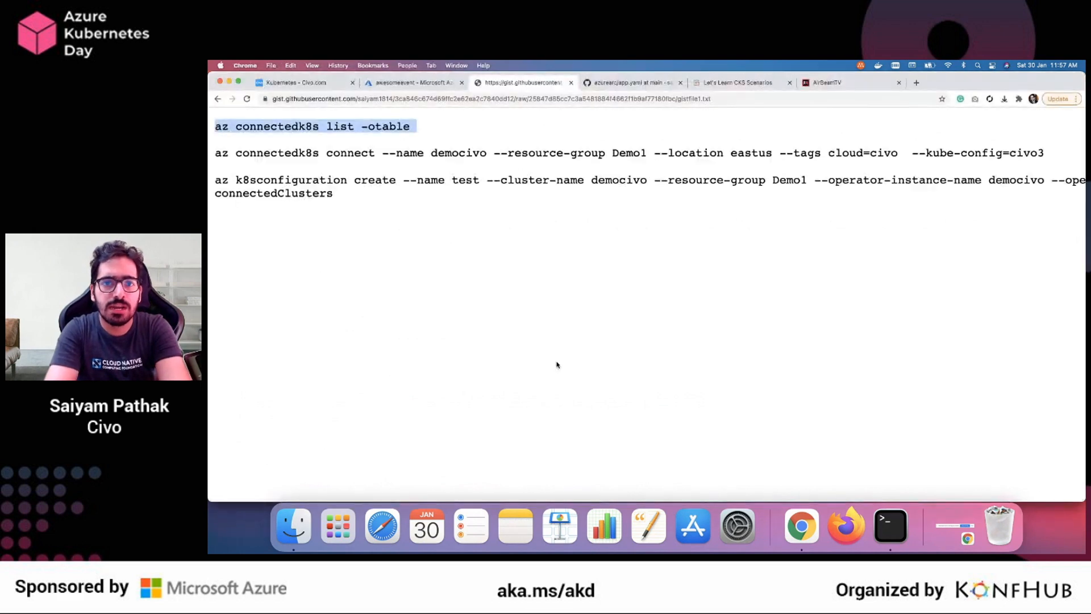
pyautogui.moveTo(217, 152); pyautogui.dragTo(1041, 153)
pyautogui.press('super+c')
pyautogui.press('super+Tab')
pyautogui.press('super+v')
pyautogui.write('4')
pyautogui.press('Return')
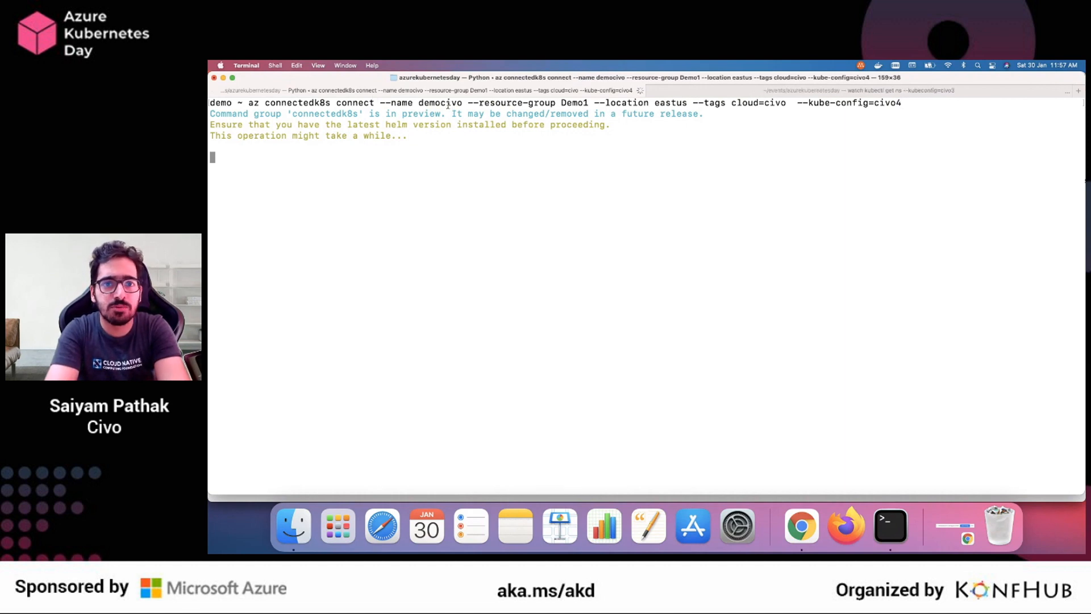
# Return to Chrome and review the az k8sconfiguration create command in the gist
pyautogui.press('super+Tab')
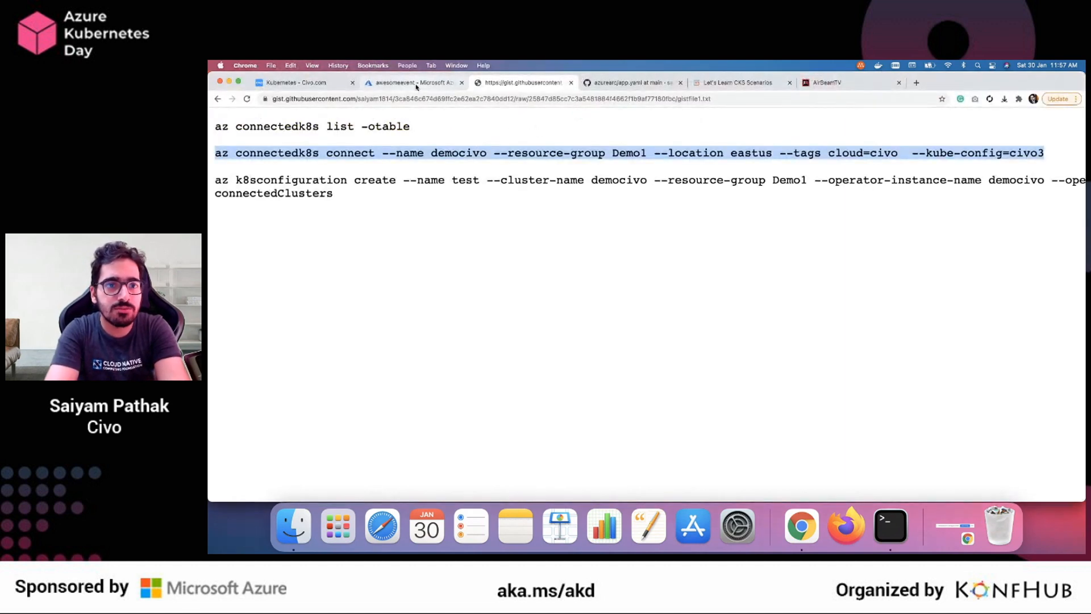
pyautogui.click(407, 82)
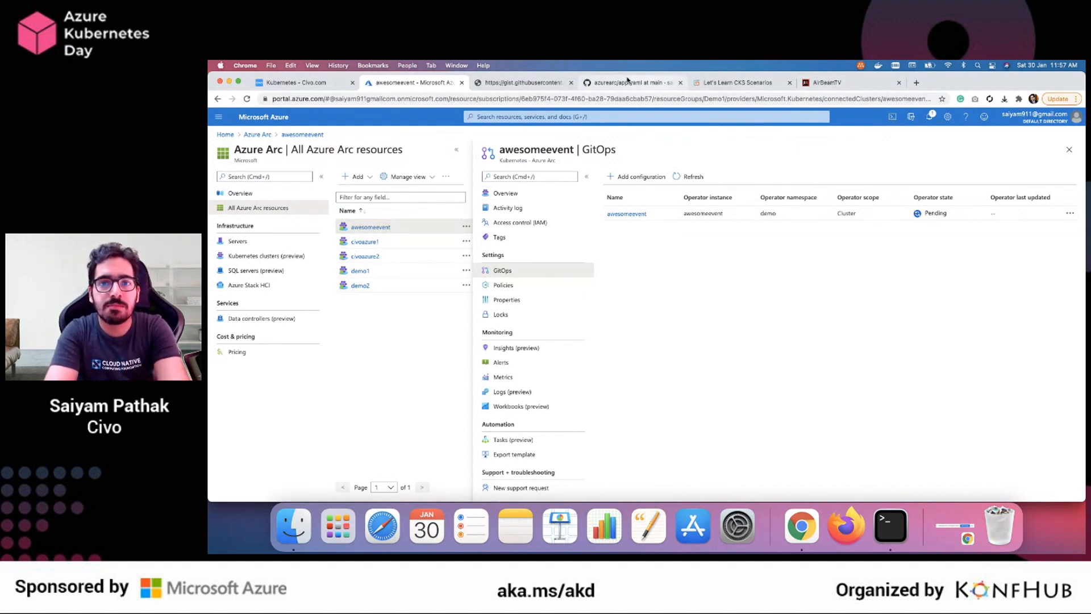
pyautogui.click(616, 83)
pyautogui.click(525, 88)
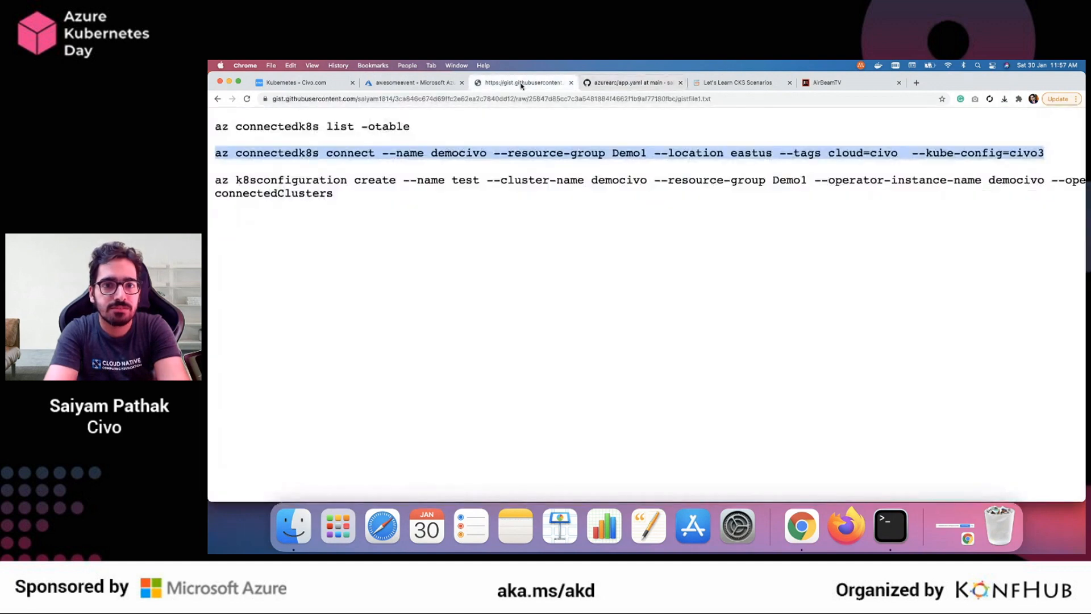
pyautogui.moveTo(341, 193); pyautogui.dragTo(214, 183)
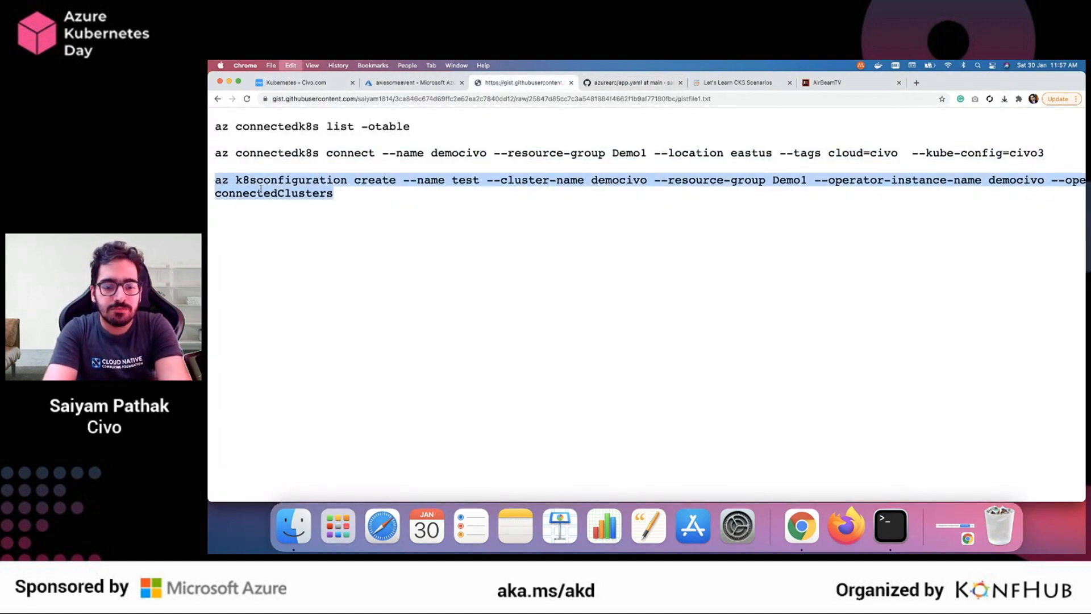
# Check the demo namespace in Terminal's namespace watch and revisit the app.yaml manifest on GitHub in Chrome
pyautogui.click(890, 526)
pyautogui.click(784, 90)
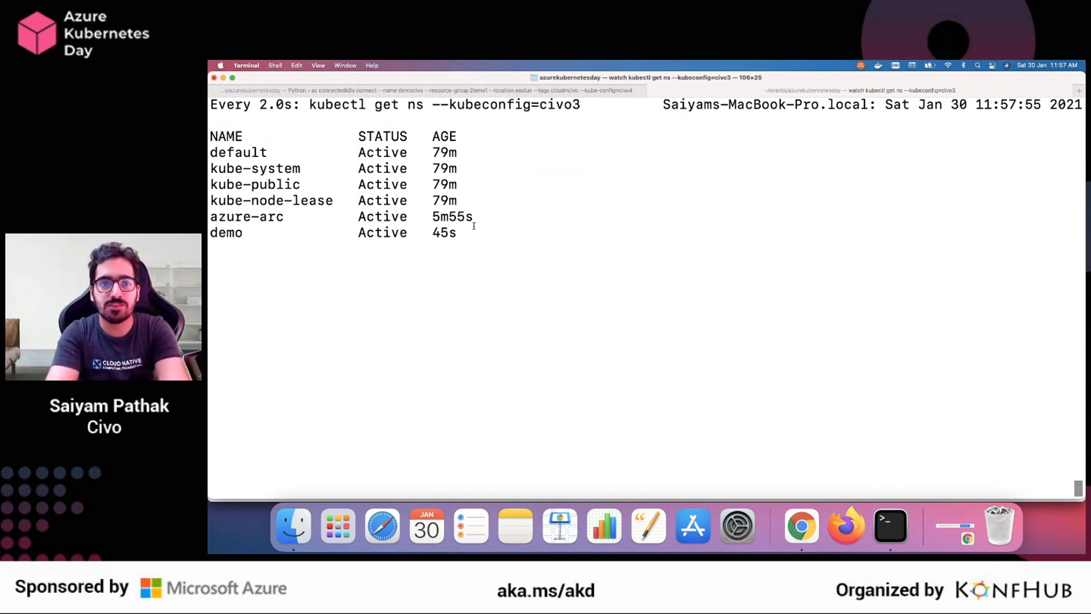
pyautogui.moveTo(474, 226); pyautogui.dragTo(209, 232)
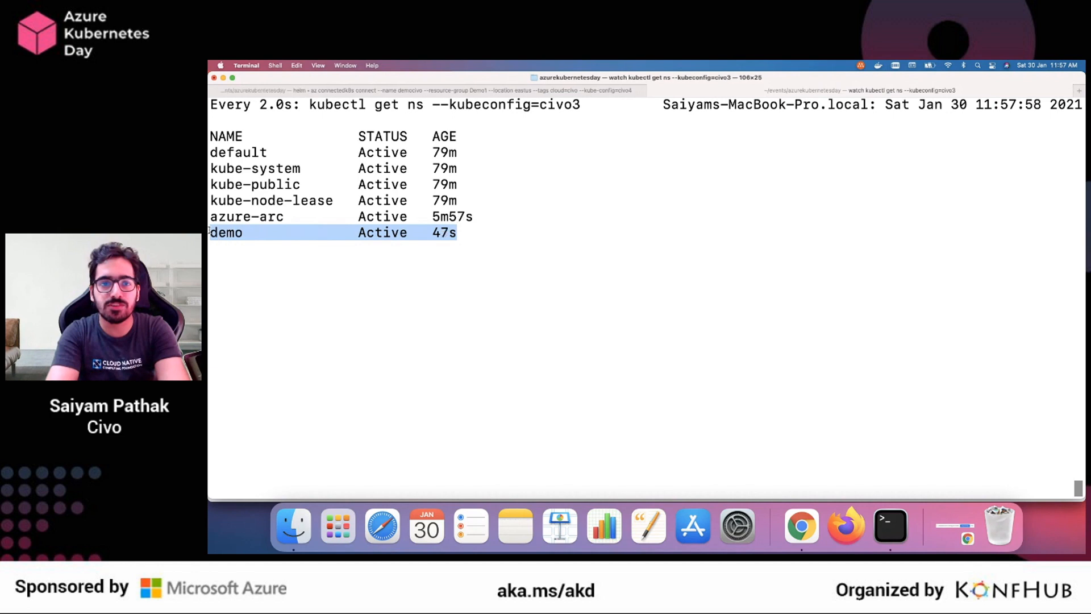
pyautogui.press('super+Tab')
pyautogui.click(632, 87)
pyautogui.scroll(15, 490, 216)
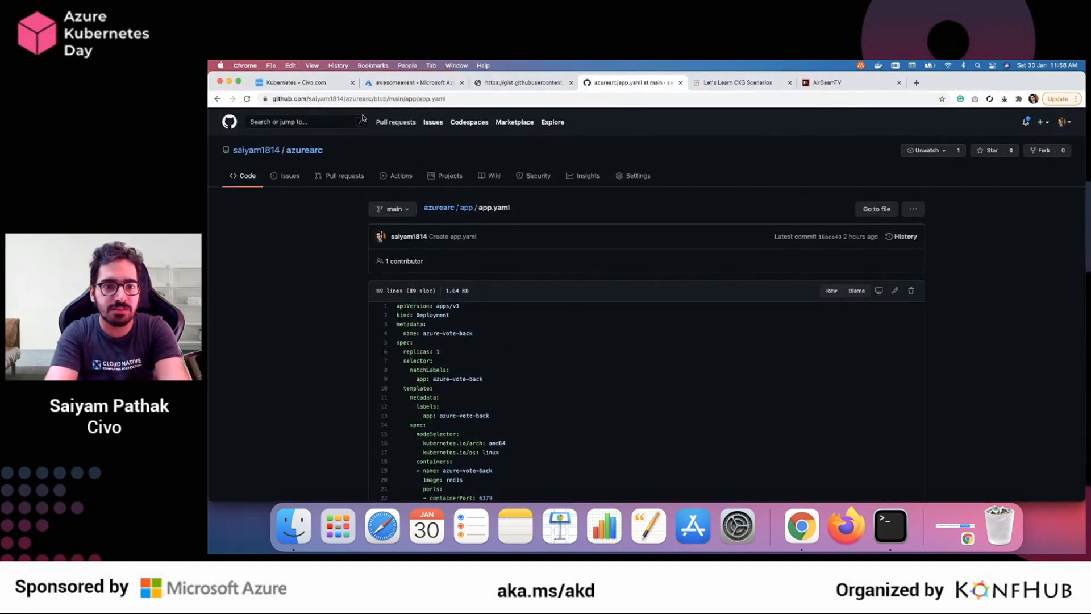
pyautogui.press('super+Tab')
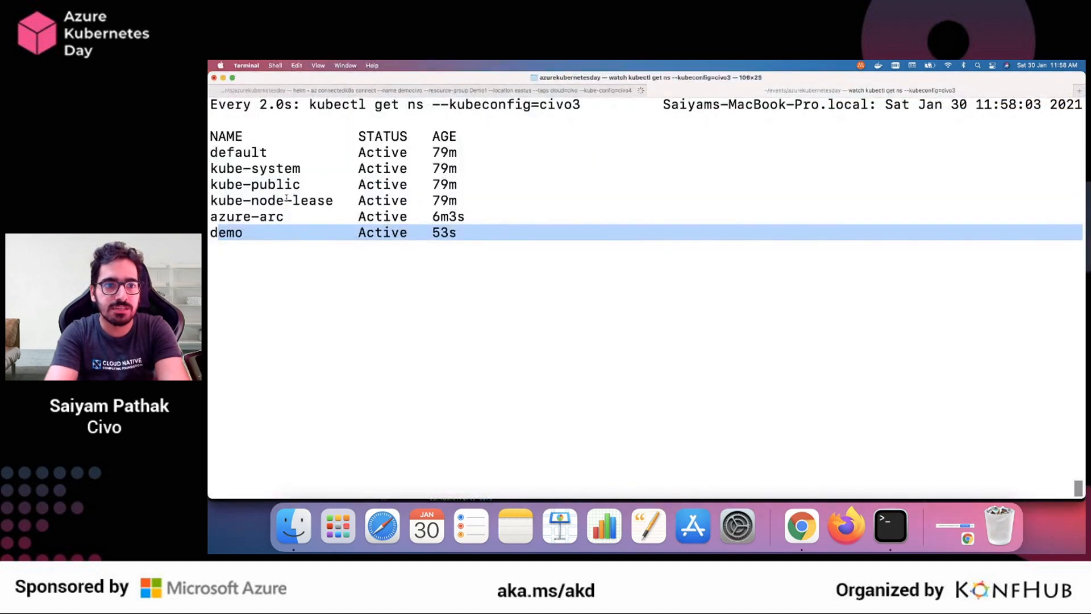
pyautogui.press('super+Tab')
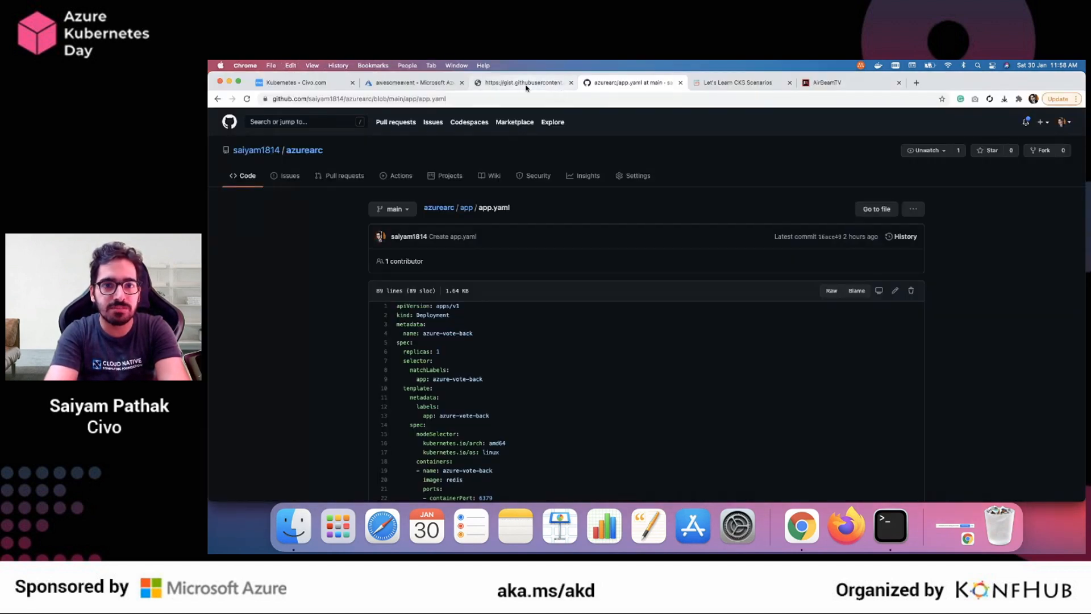
# Open the details of the awesomeevent GitOps configuration in the Azure portal
pyautogui.click(526, 86)
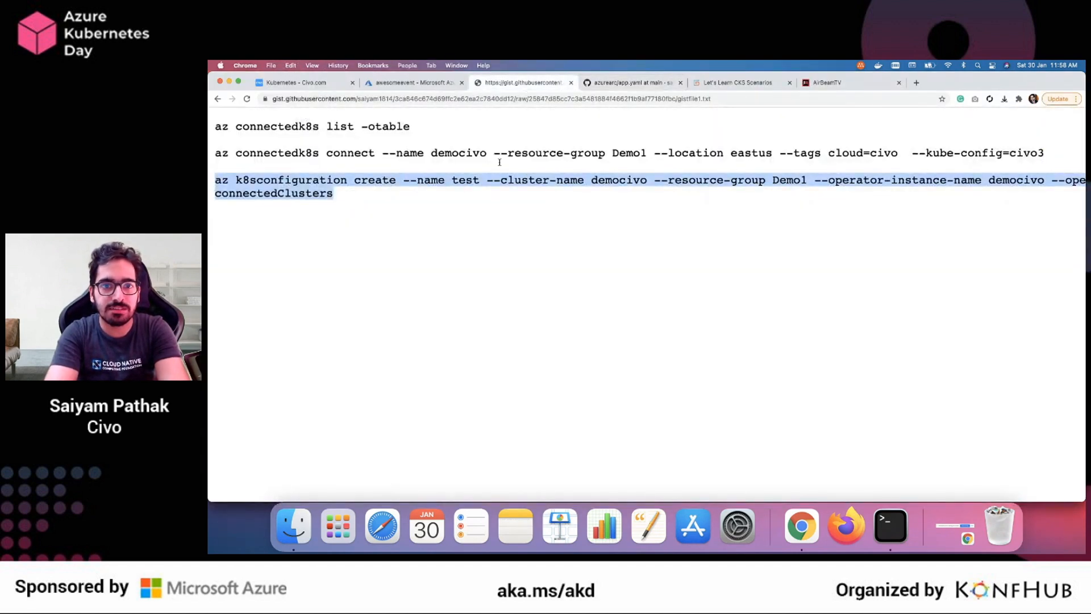
pyautogui.click(413, 83)
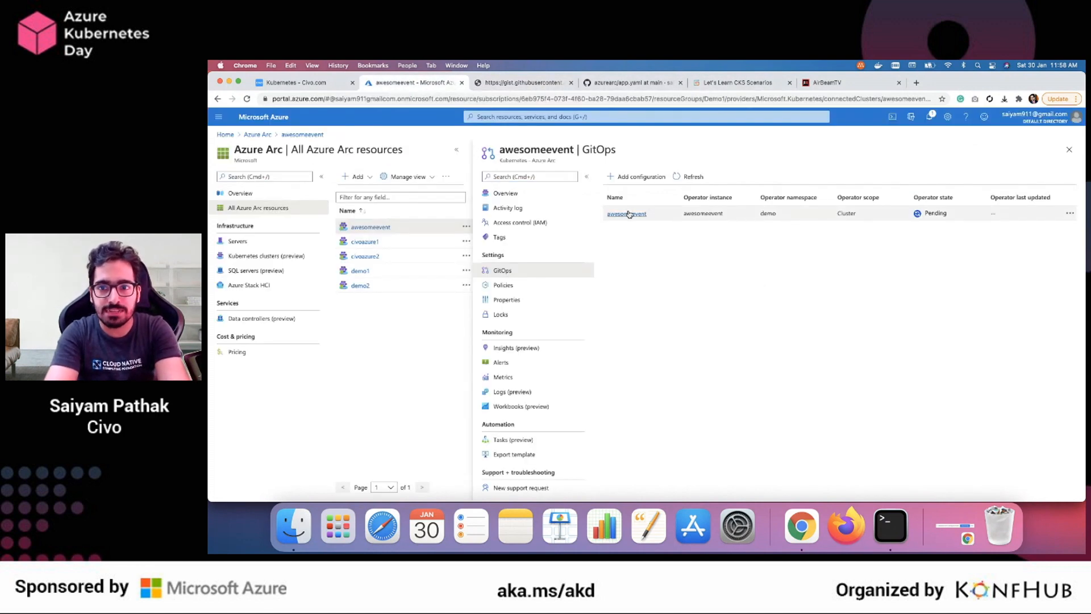
pyautogui.press('super+equal')
pyautogui.press('super+equal')
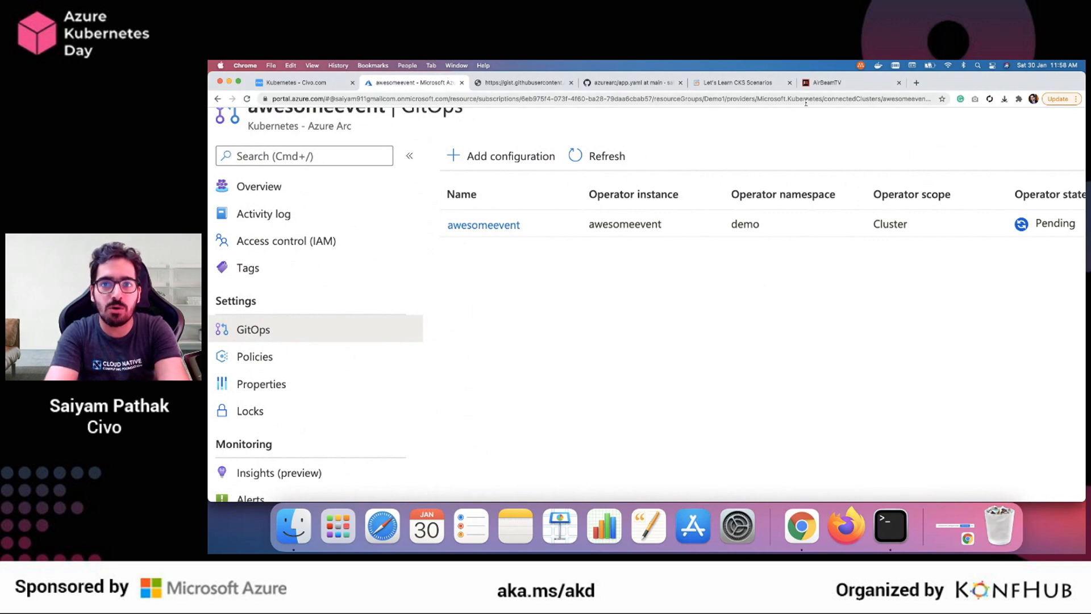
pyautogui.click(500, 225)
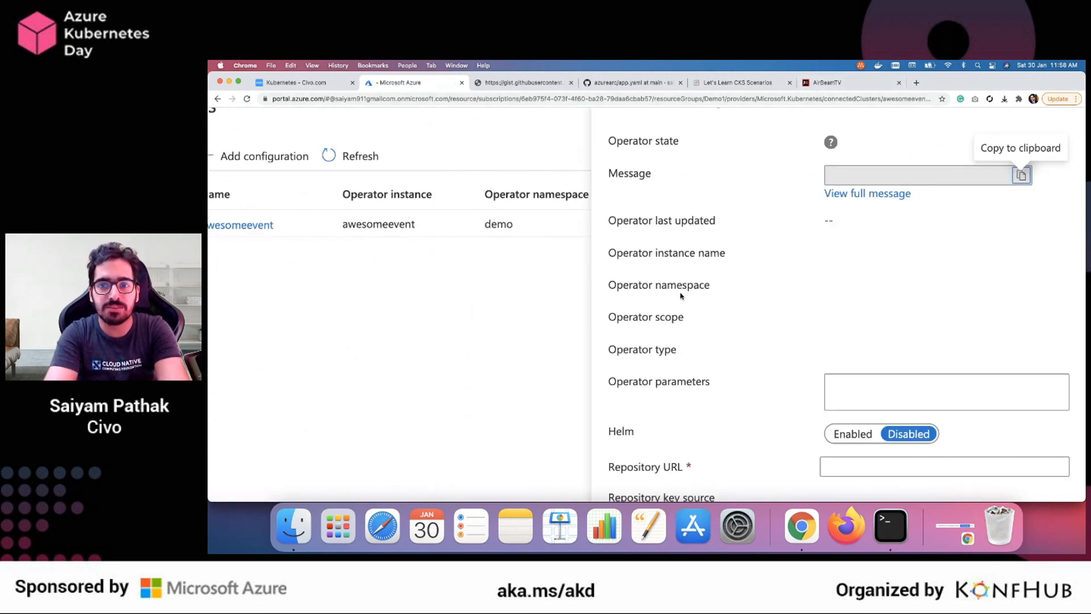
pyautogui.press('super+minus')
pyautogui.press('super+minus')
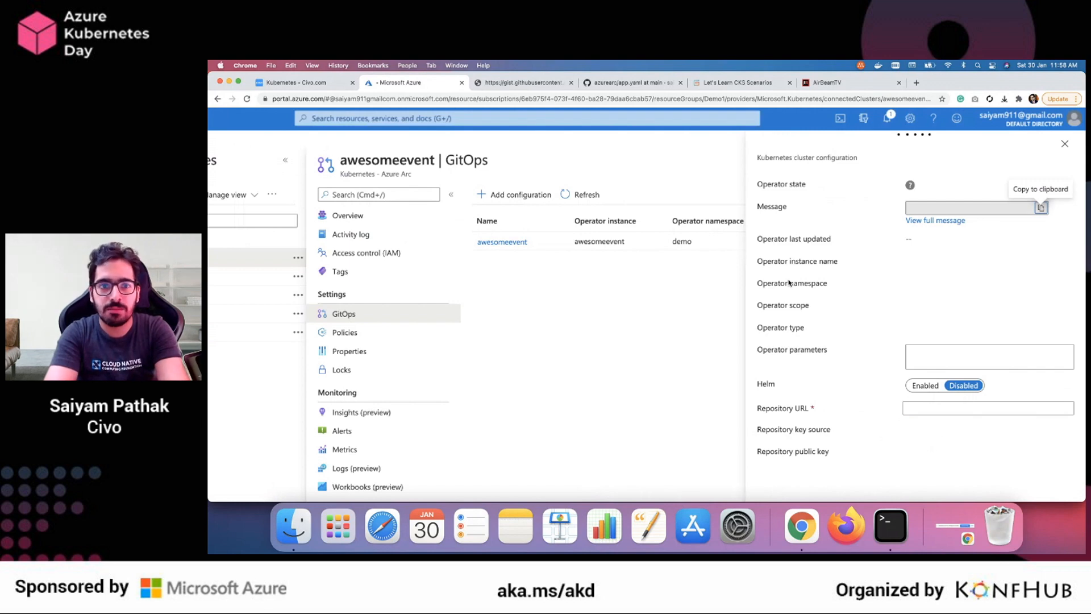
# Stop the namespace watch in Terminal and run kubectl get pods -n demo --kubeconfig=civo3
pyautogui.press('super+Tab')
pyautogui.hotkey('ctrl', 'c')
pyautogui.hotkey('ctrl', 'c')
pyautogui.hotkey('ctrl', 'c')
pyautogui.hotkey('ctrl', 'c')
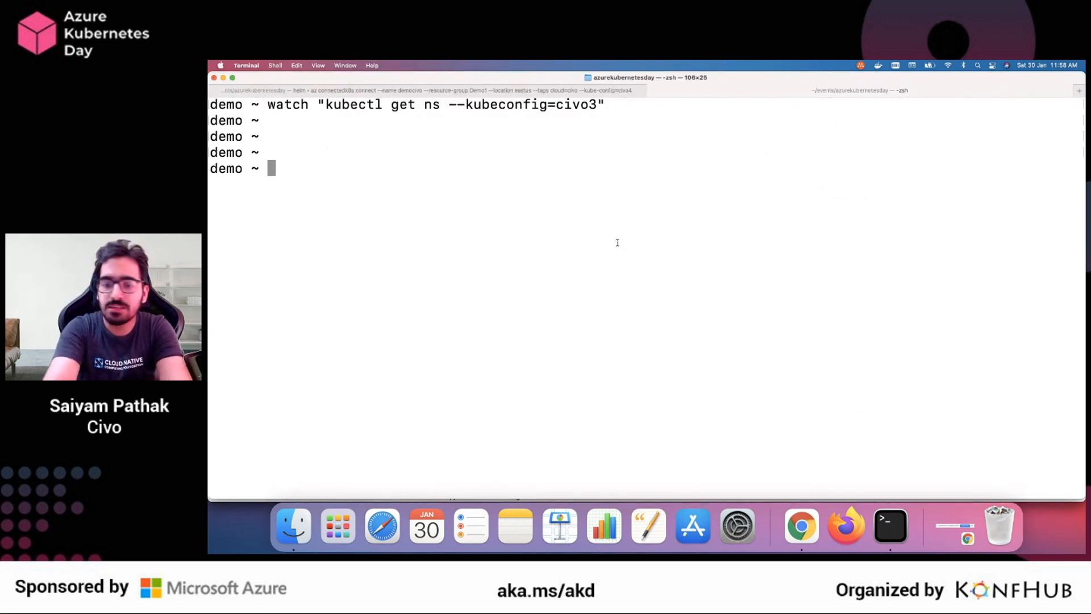
pyautogui.press('Up')
pyautogui.press('Up')
pyautogui.press('Up')
pyautogui.press('Left')
pyautogui.press('Left')
pyautogui.press('Left')
pyautogui.press('Left')
pyautogui.press('Left')
pyautogui.press('Left')
pyautogui.press('Left')
pyautogui.press('Left')
pyautogui.press('Left')
pyautogui.press('Left')
pyautogui.press('Left')
pyautogui.press('Left')
pyautogui.press('Left')
pyautogui.press('Left')
pyautogui.press('Left')
pyautogui.press('Left')
pyautogui.press('Left')
pyautogui.press('Left')
pyautogui.press('Left')
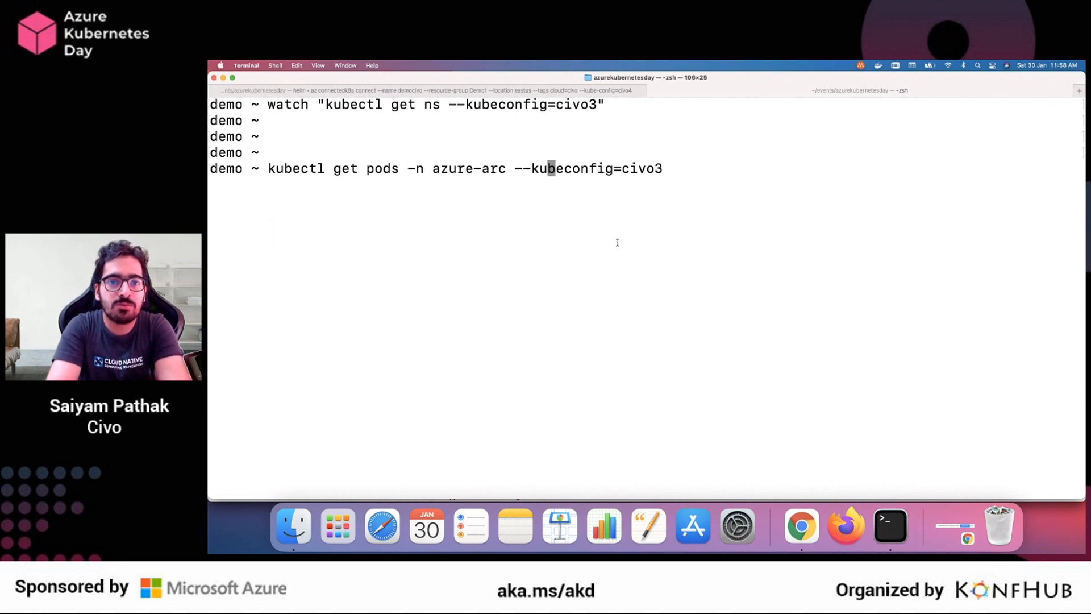
pyautogui.press('BackSpace')
pyautogui.press('BackSpace')
pyautogui.press('BackSpace')
pyautogui.press('BackSpace')
pyautogui.press('BackSpace')
pyautogui.press('BackSpace')
pyautogui.press('BackSpace')
pyautogui.press('BackSpace')
pyautogui.press('BackSpace')
pyautogui.write('demo')
pyautogui.press('Return')
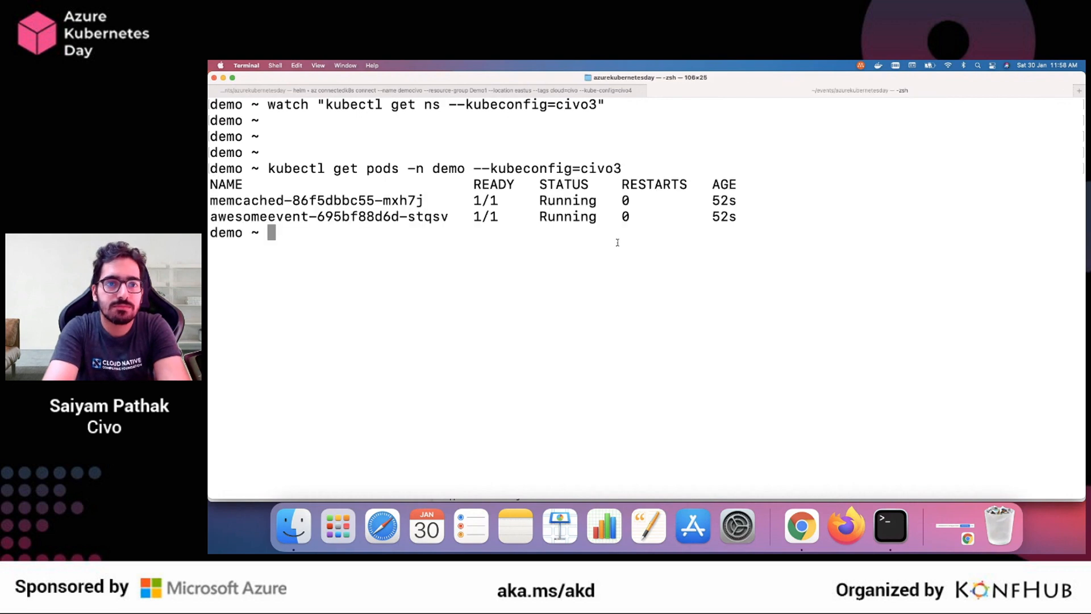
# Examine the memcached pod's entry and list the demo namespace's pods again
pyautogui.moveTo(224, 197)
pyautogui.mouseDown()
pyautogui.moveTo(530, 199)
pyautogui.moveTo(741, 223)
pyautogui.moveTo(212, 200)
pyautogui.mouseUp()
pyautogui.click(369, 197)
pyautogui.press('Up')
pyautogui.press('Return')
# Return to the Azure portal in Chrome, close the configuration details, and refresh the GitOps list to check the operator state
pyautogui.press('super+Tab')
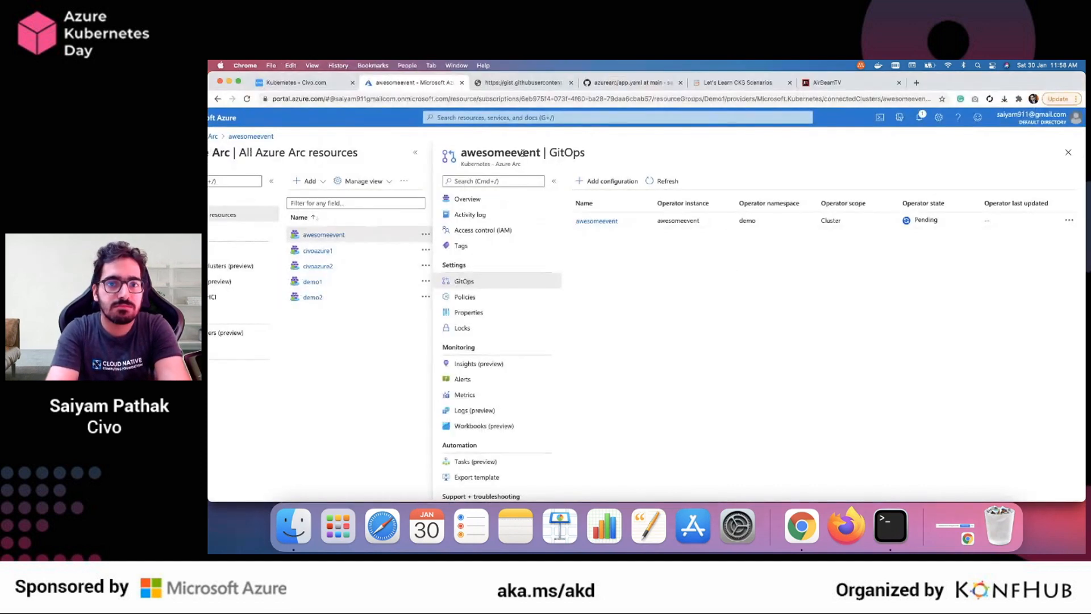
pyautogui.click(669, 220)
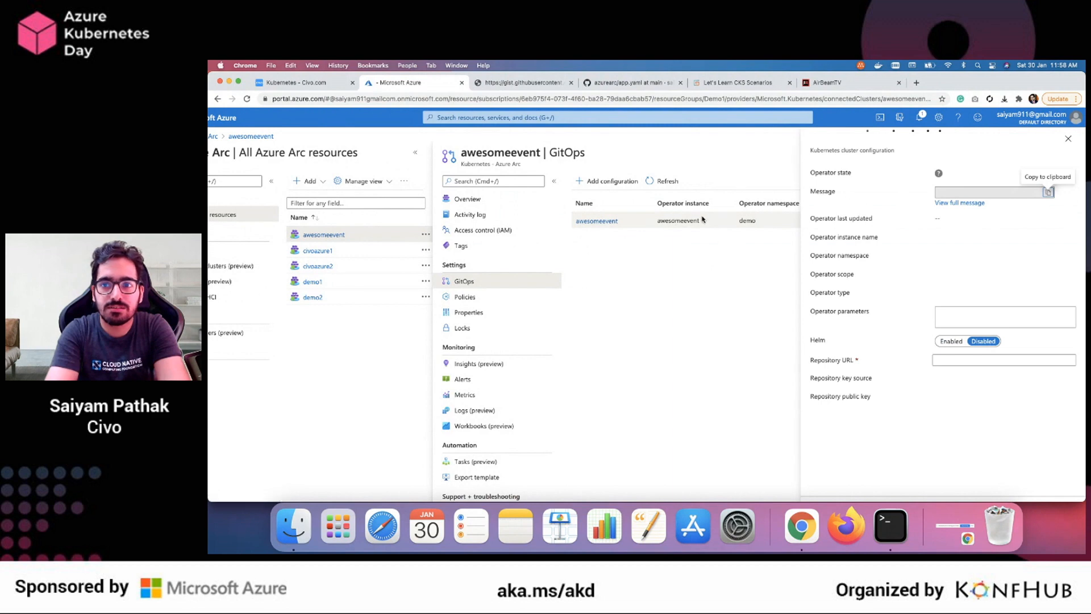
pyautogui.click(1068, 140)
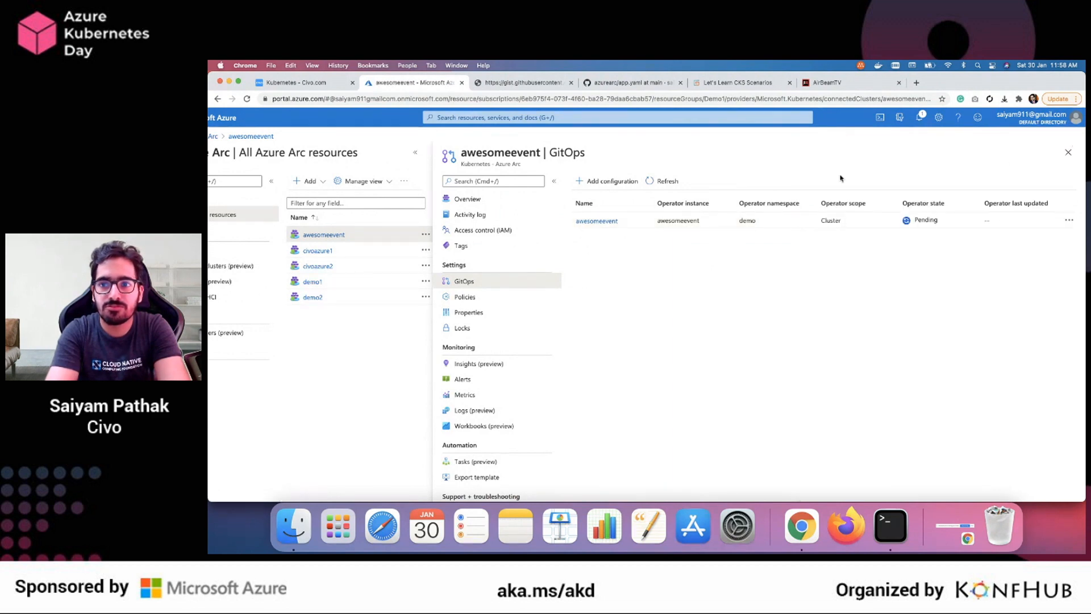
pyautogui.click(666, 182)
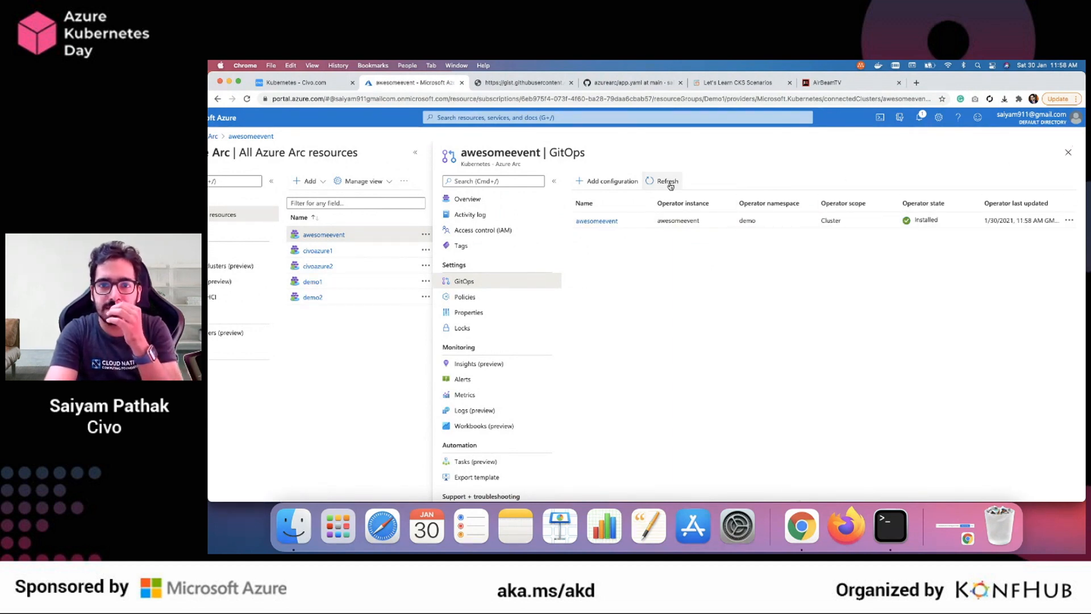
# Look over the awesomeevent GitOps entry, check the progress of the democivo connect command in Terminal, and return to Chrome
pyautogui.scroll(4, 921, 220)
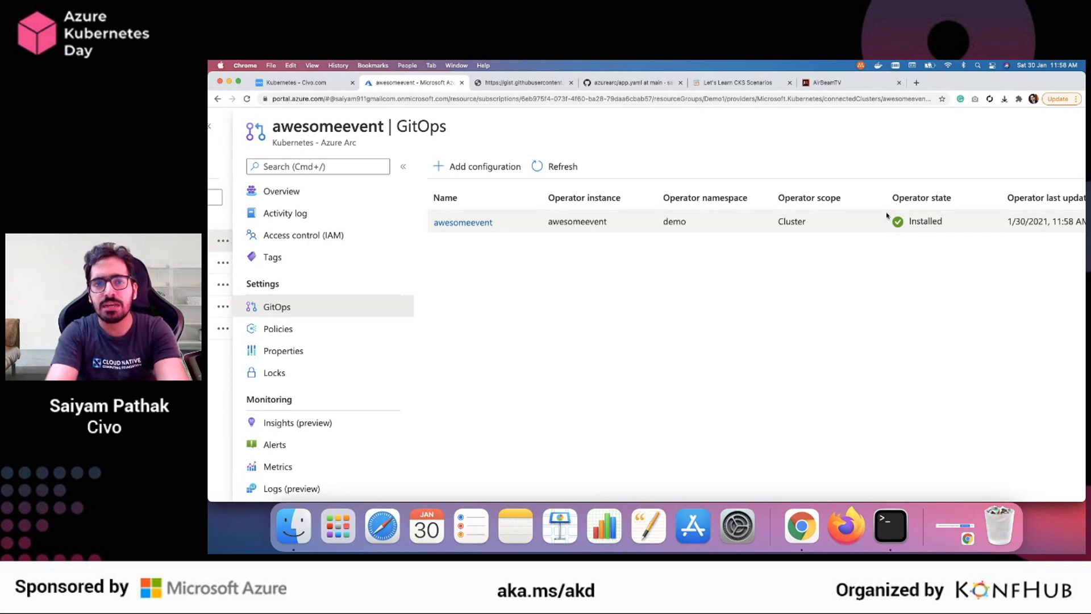
pyautogui.press('super+0')
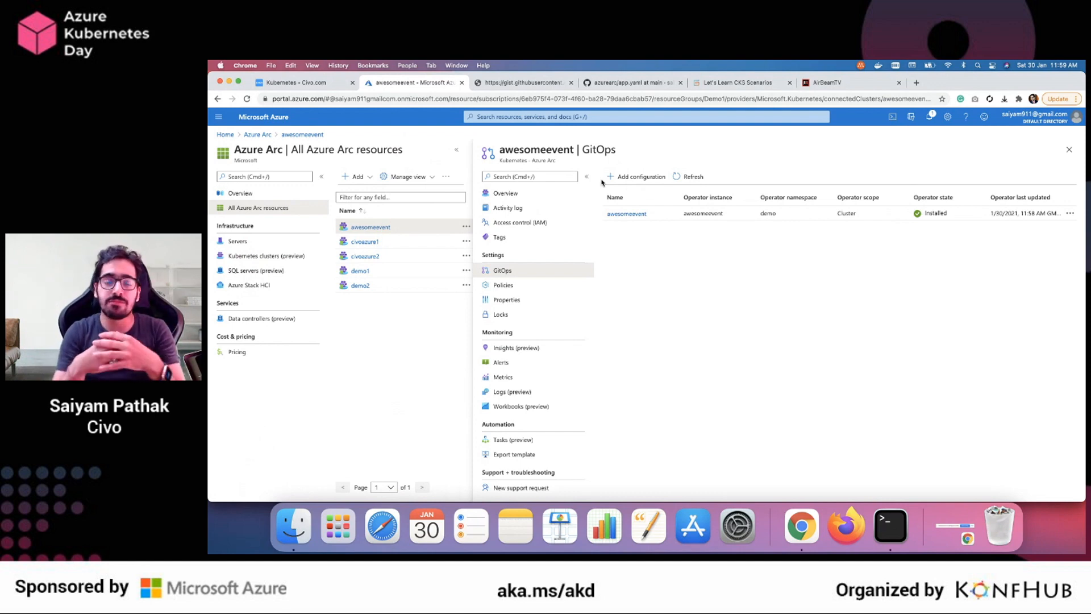
pyautogui.click(891, 524)
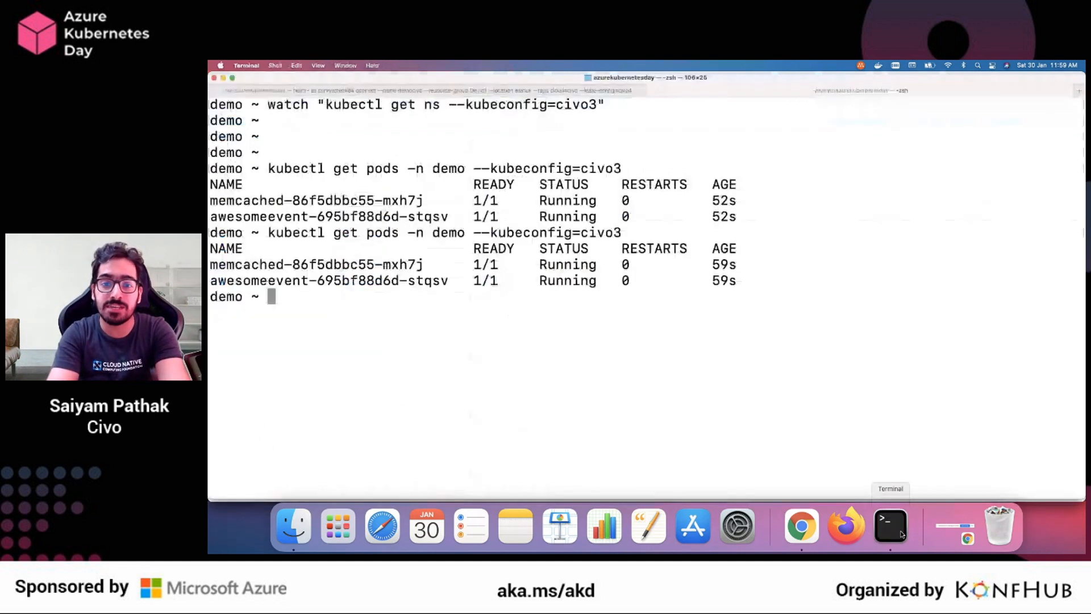
pyautogui.click(369, 91)
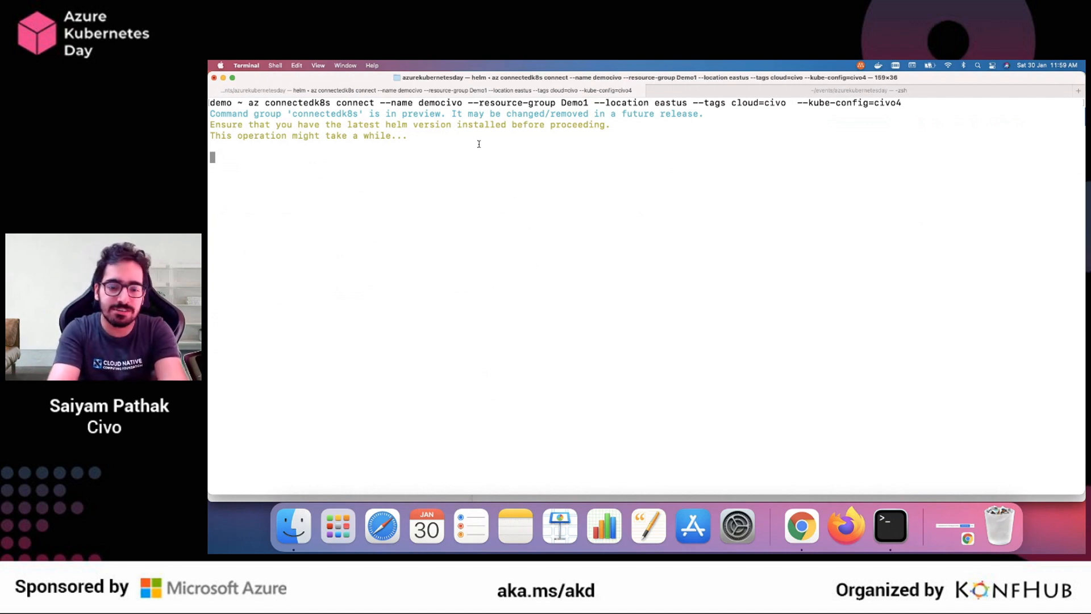
pyautogui.press('super+Tab')
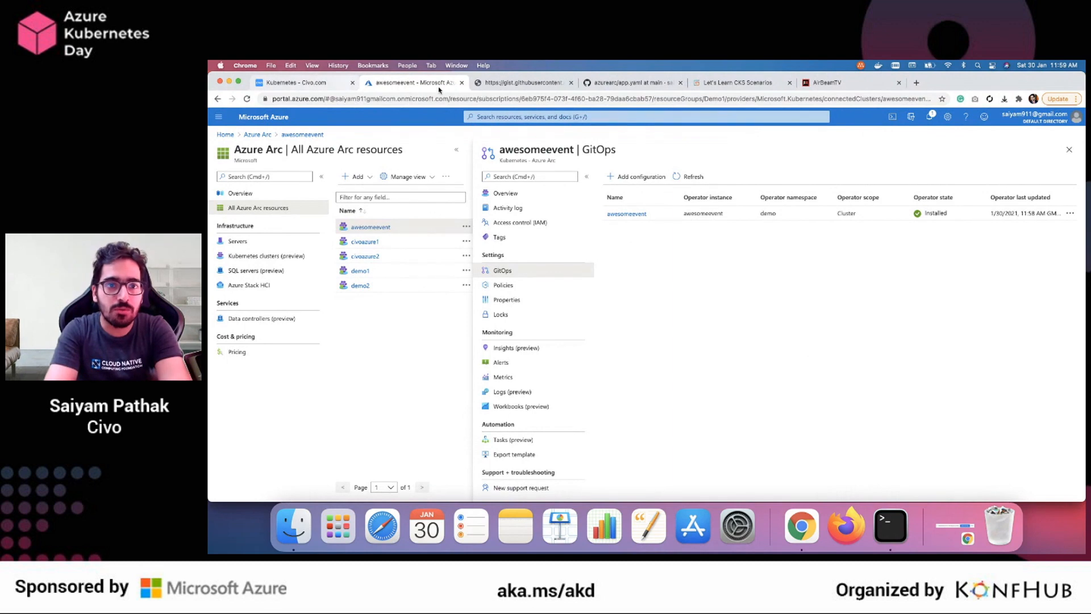
# Browse the Azure Arc pages for Servers, Kubernetes clusters and SQL servers, and open the form for registering a SQL Server
pyautogui.click(267, 248)
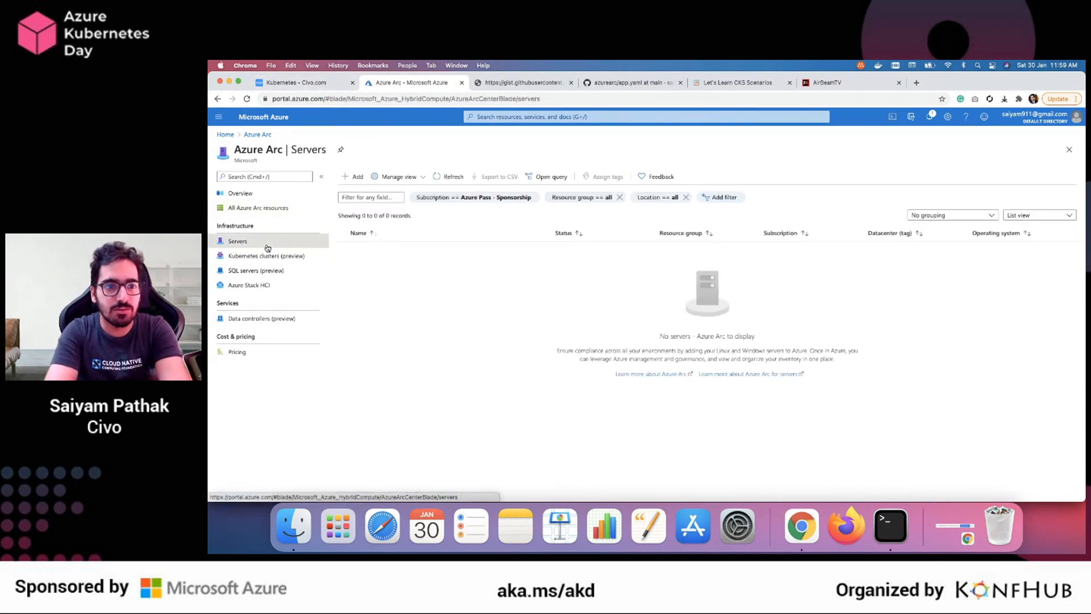
pyautogui.click(268, 255)
pyautogui.click(265, 274)
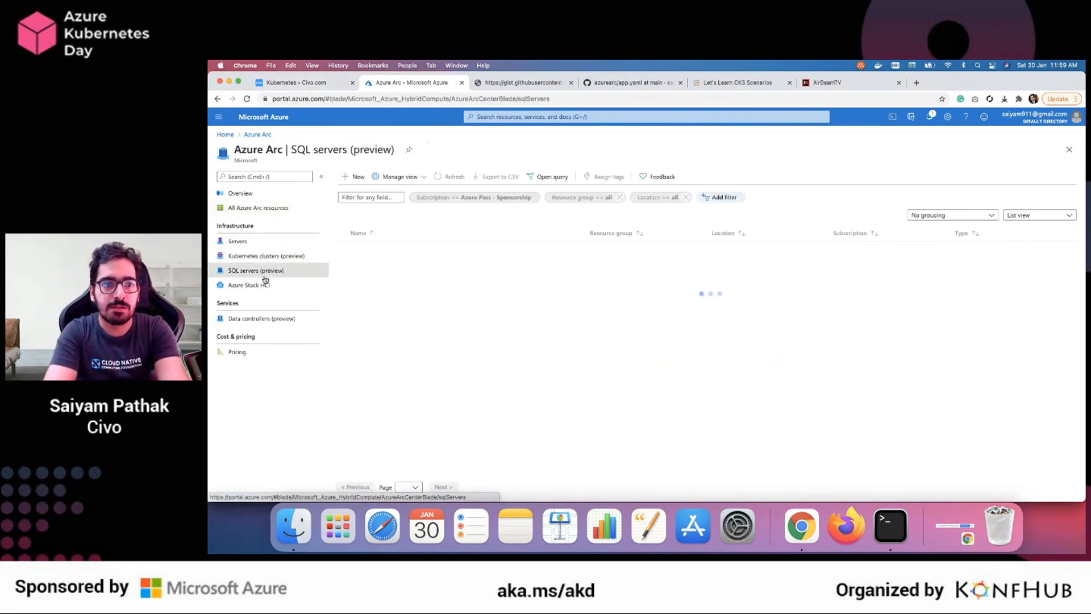
pyautogui.click(716, 401)
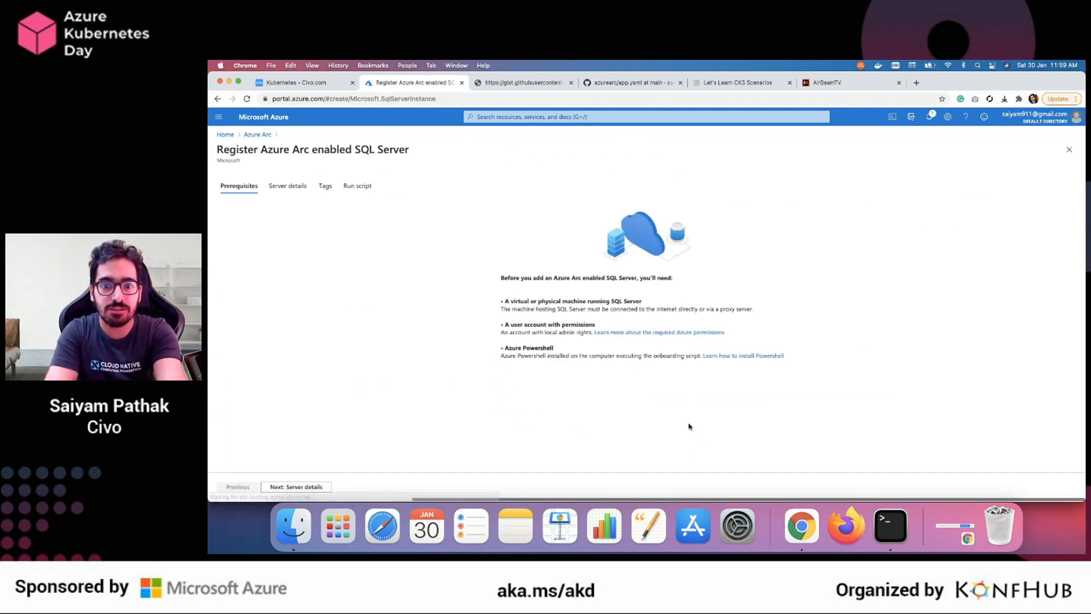
# Review the SQL Server registration's server details and run script, and return to the list of all Azure Arc resources
pyautogui.click(288, 186)
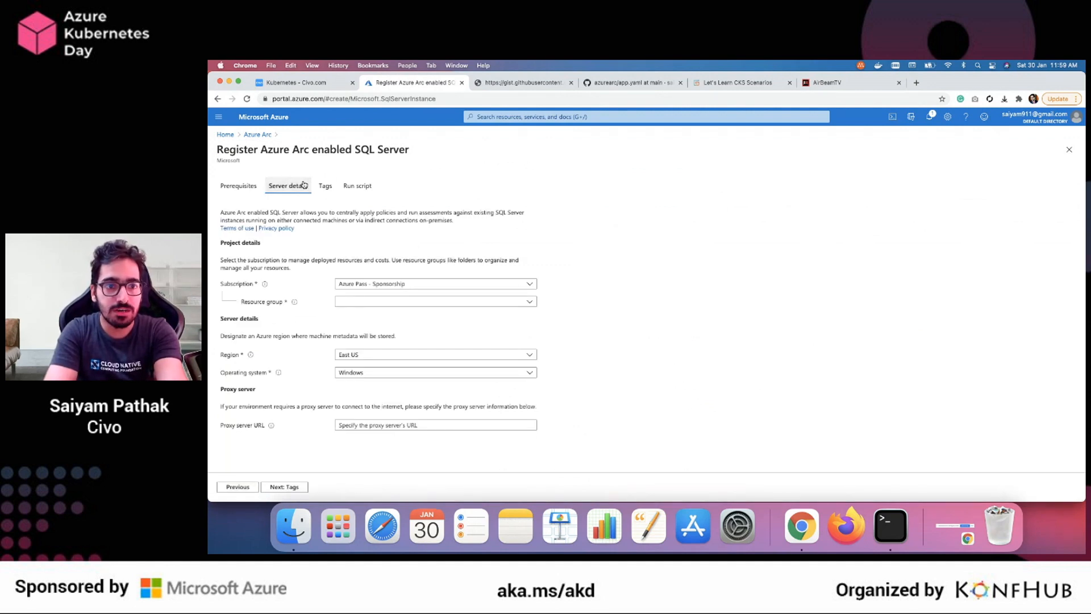
pyautogui.click(364, 188)
pyautogui.scroll(5, 343, 244)
pyautogui.scroll(-5, 343, 246)
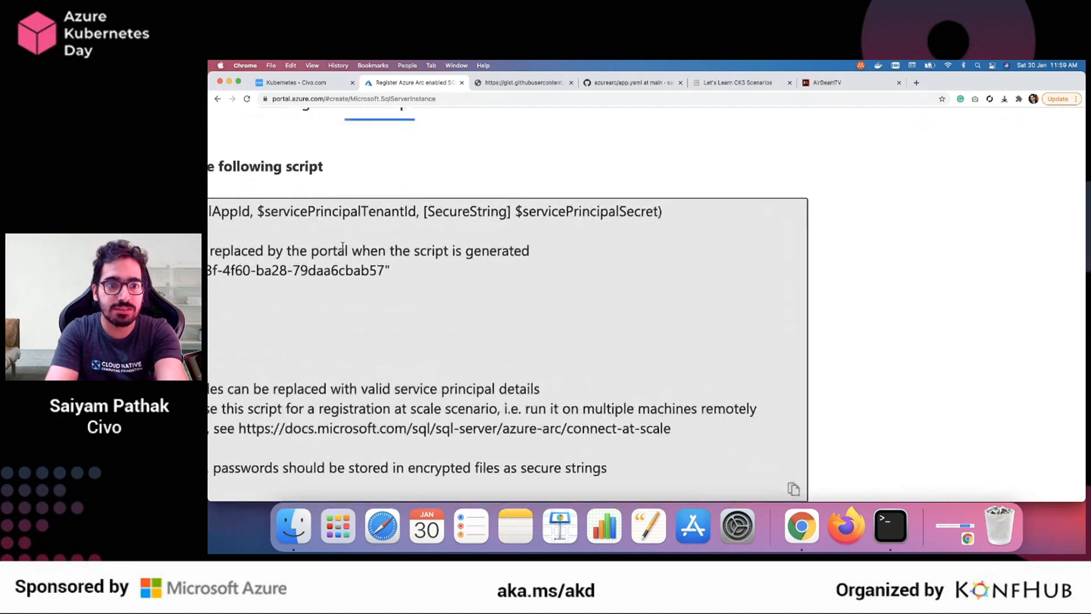
pyautogui.scroll(-2, 295, 259)
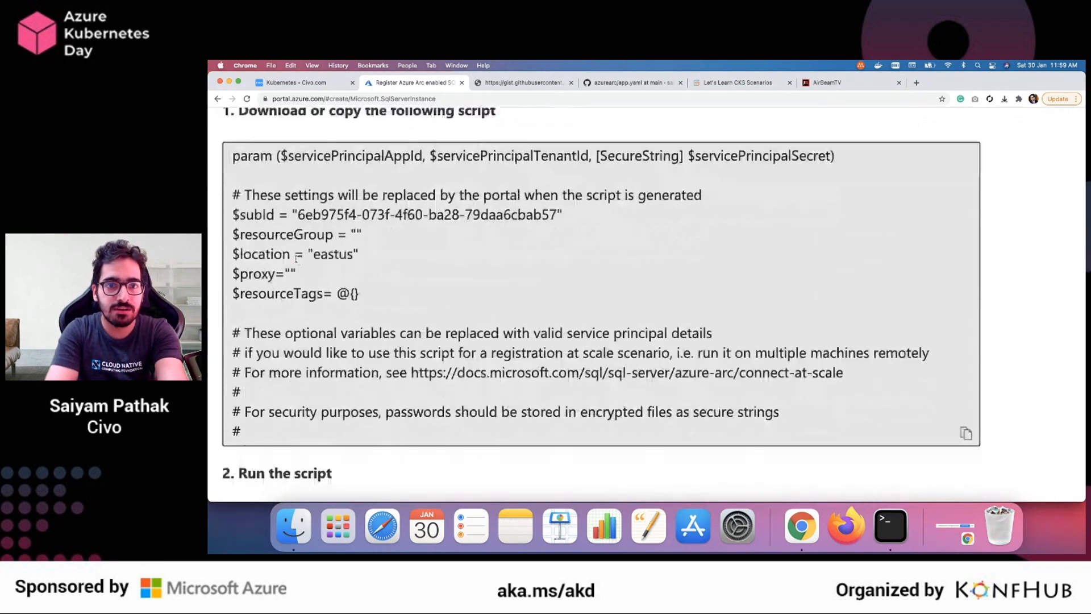
pyautogui.scroll(-5, 412, 293)
pyautogui.scroll(-4, 413, 292)
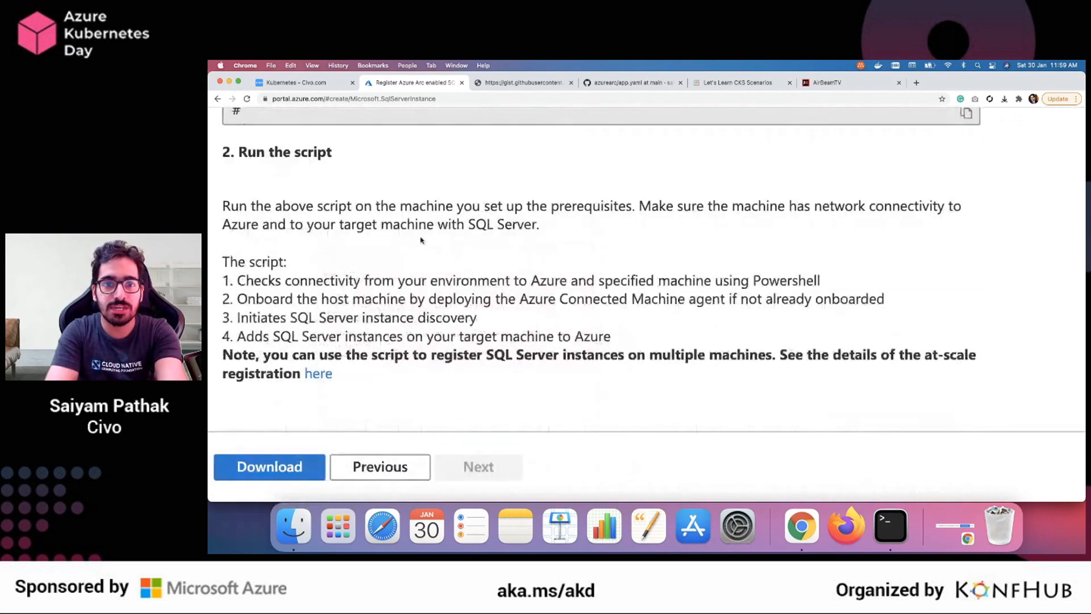
pyautogui.scroll(-5, 421, 240)
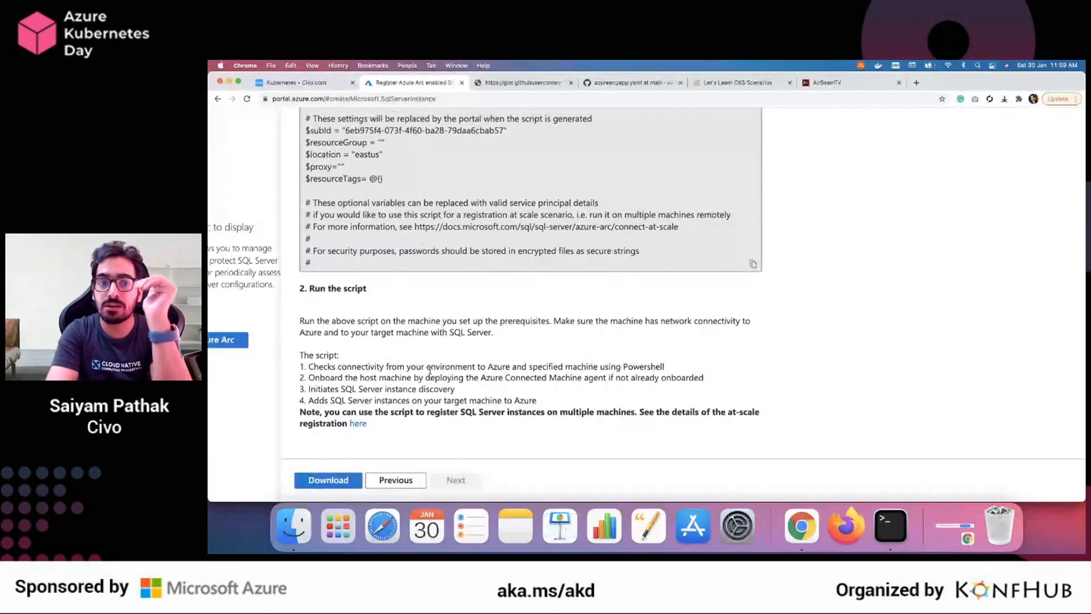
pyautogui.scroll(-5, 426, 393)
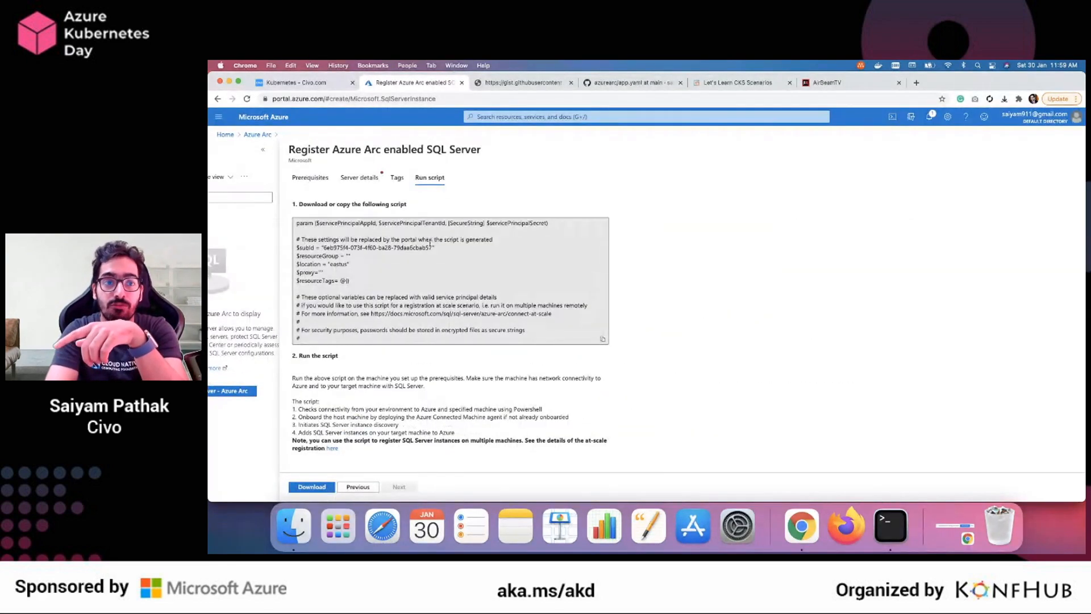
pyautogui.click(257, 135)
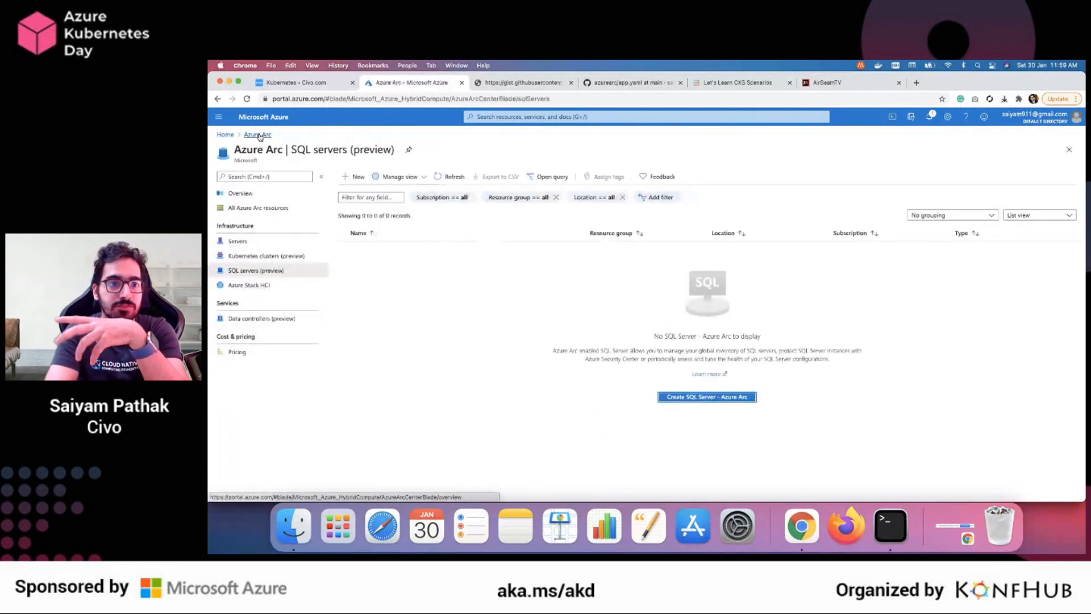
pyautogui.click(255, 207)
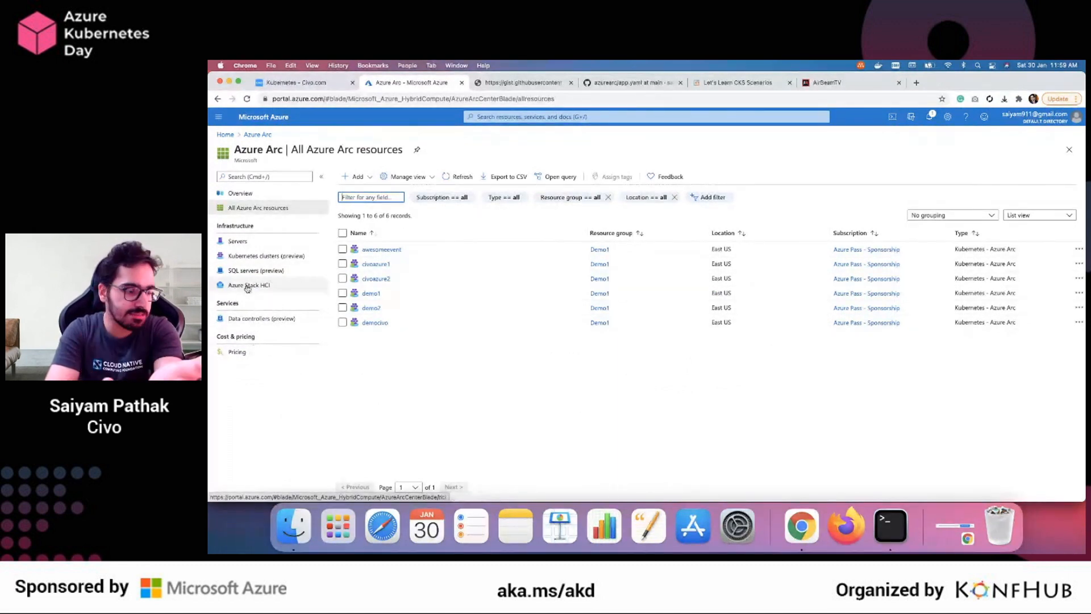
# Examine the Azure Arc pricing page, highlighting "offered at no additional cost" and the list of paid services
pyautogui.click(244, 351)
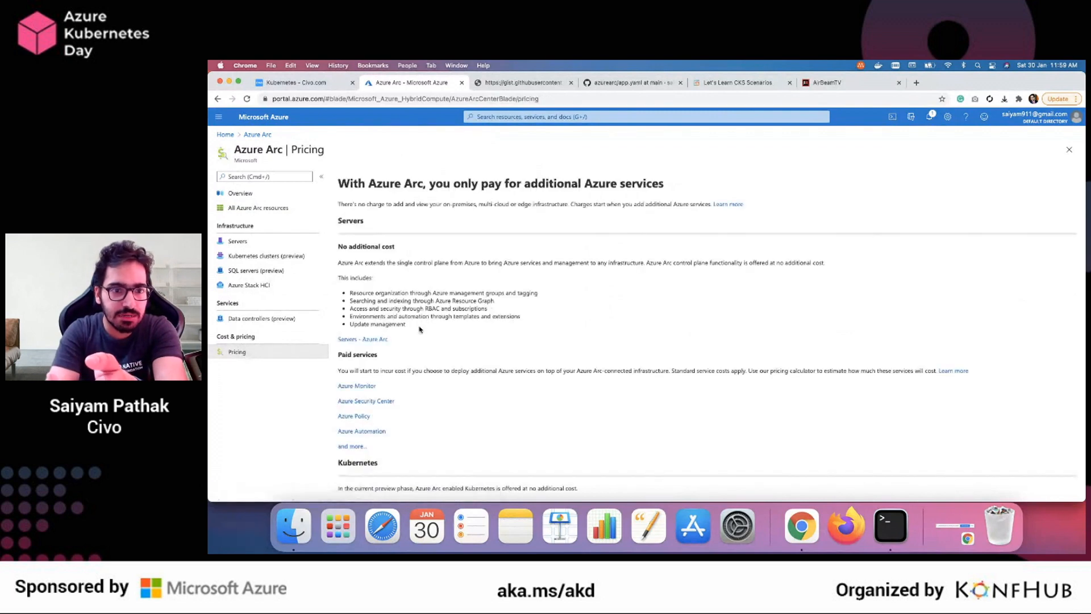
pyautogui.scroll(5, 420, 329)
pyautogui.scroll(3, 420, 329)
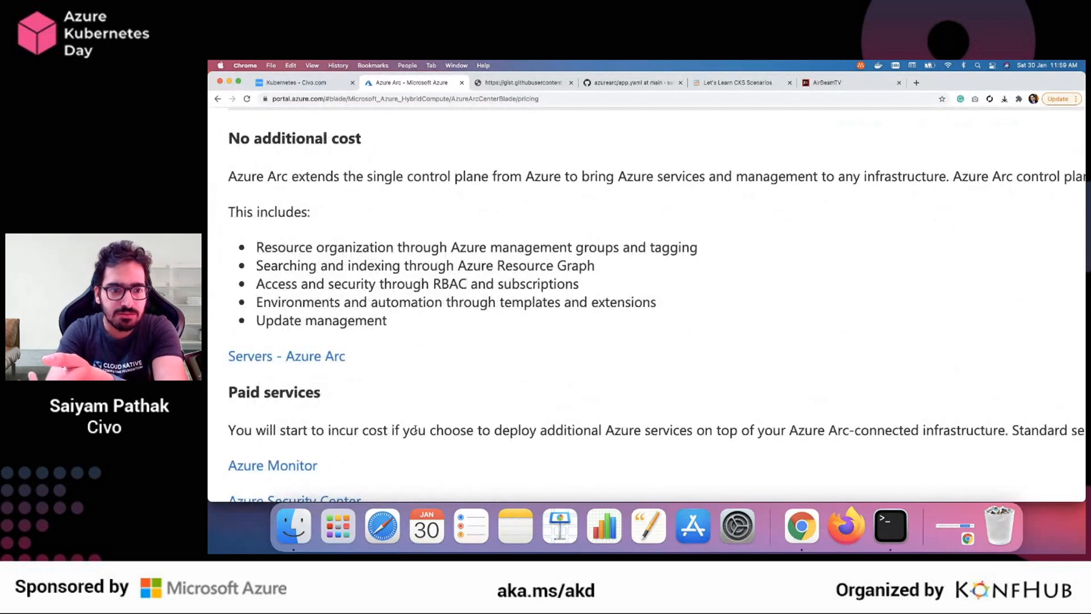
pyautogui.scroll(-2, 414, 430)
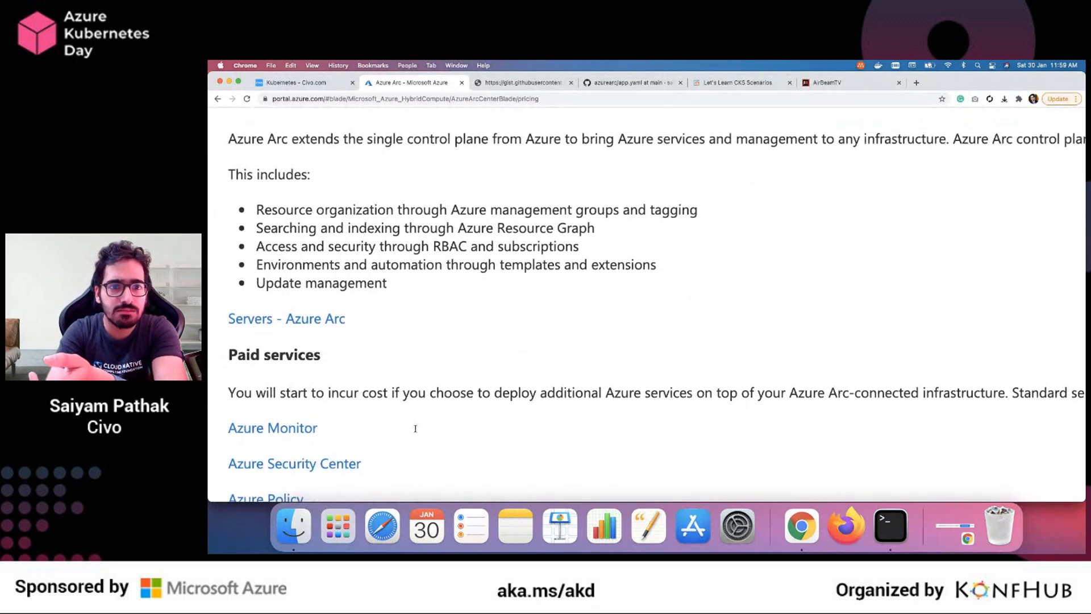
pyautogui.scroll(2, 415, 428)
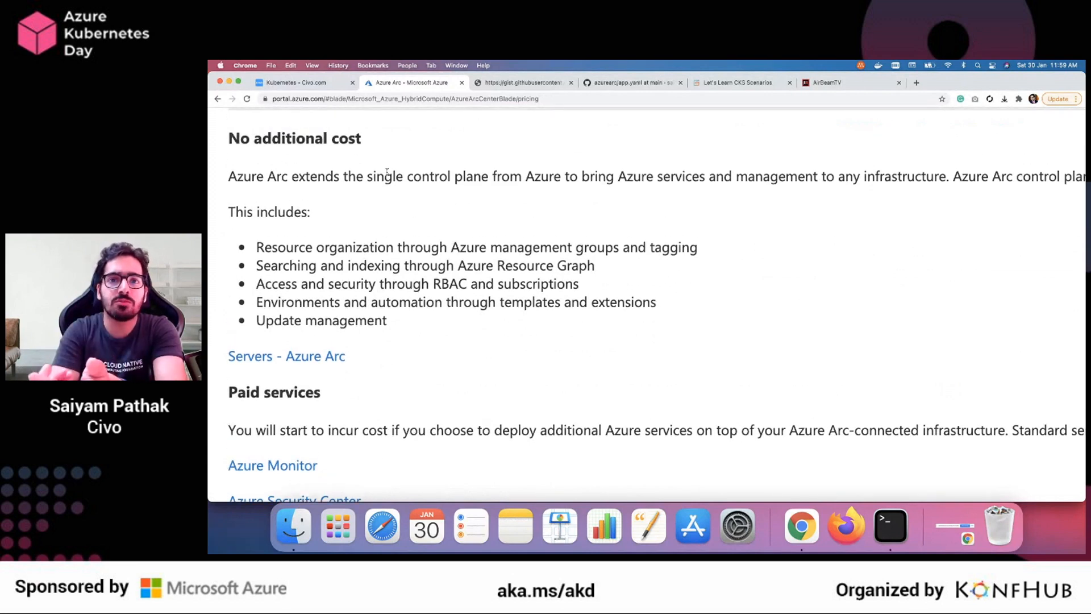
pyautogui.hscroll(5, 614, 184)
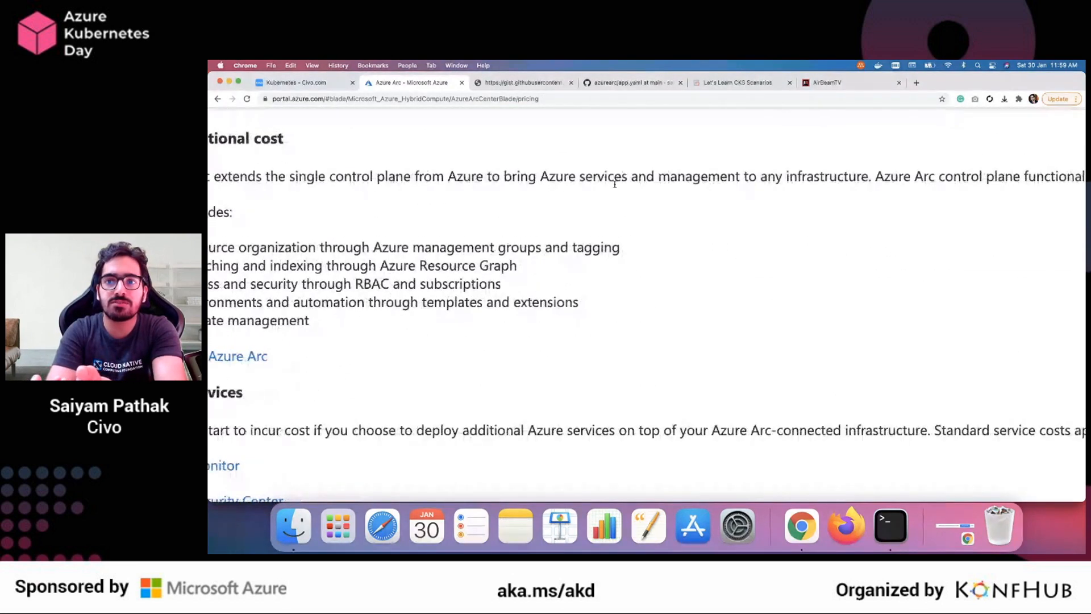
pyautogui.hscroll(5, 615, 183)
pyautogui.moveTo(853, 176); pyautogui.dragTo(1051, 179)
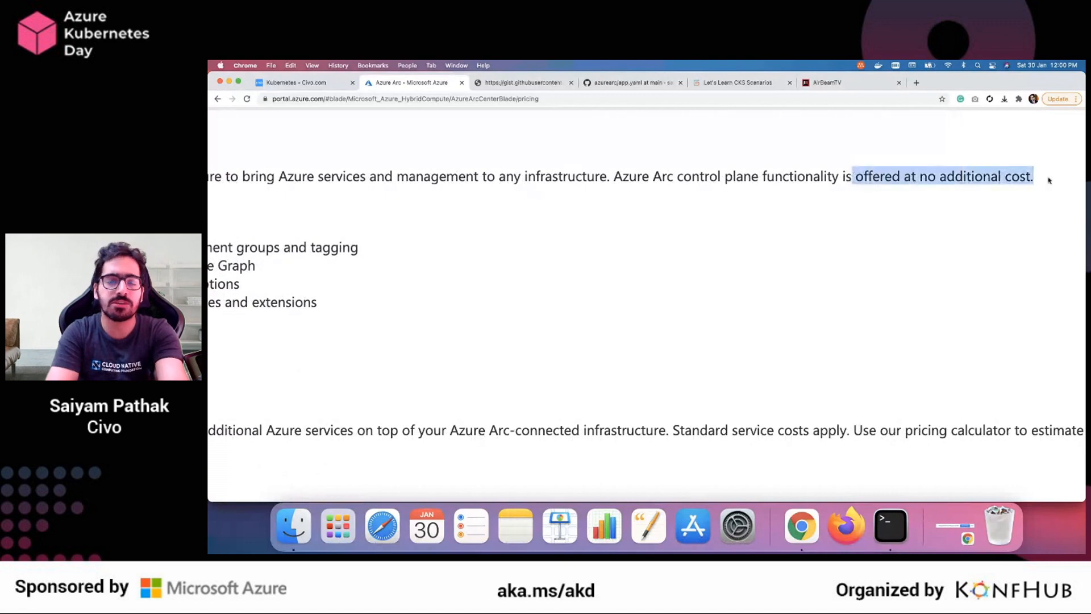
pyautogui.scroll(-5, 899, 227)
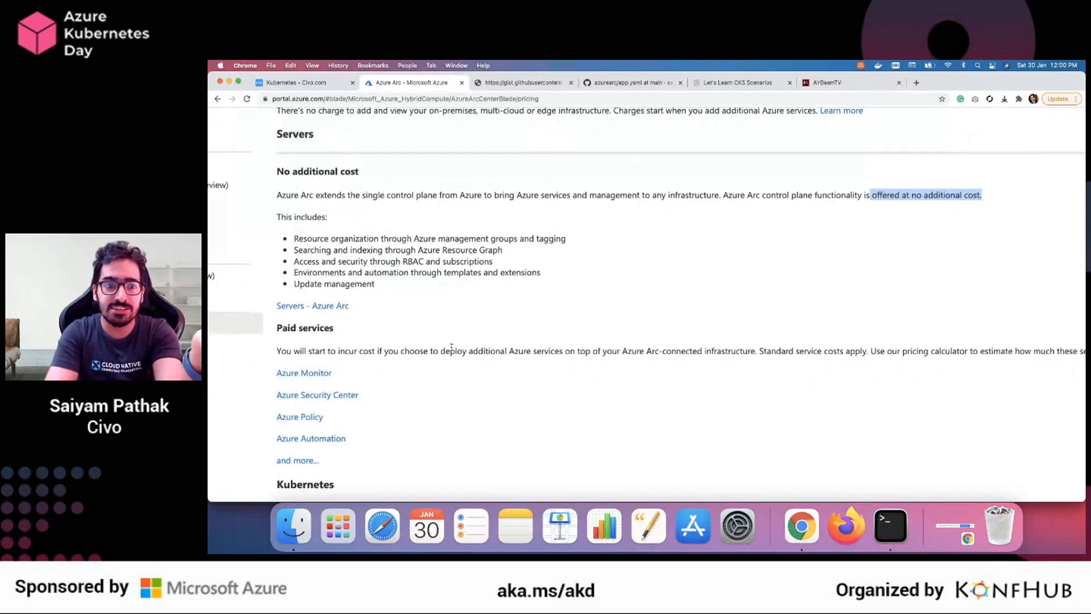
pyautogui.moveTo(272, 369); pyautogui.dragTo(395, 462)
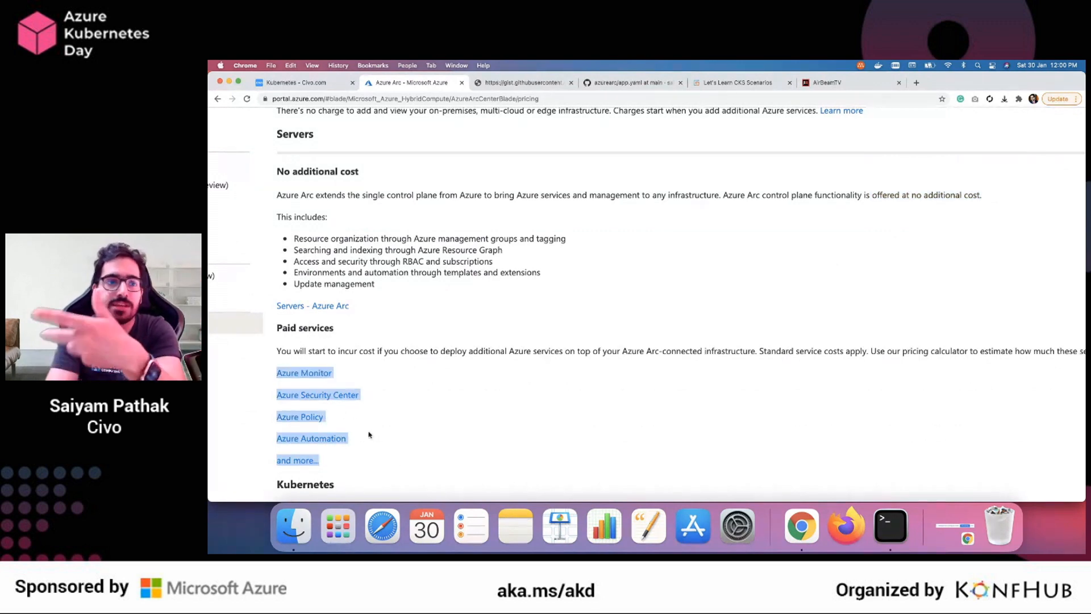
pyautogui.scroll(-5, 368, 437)
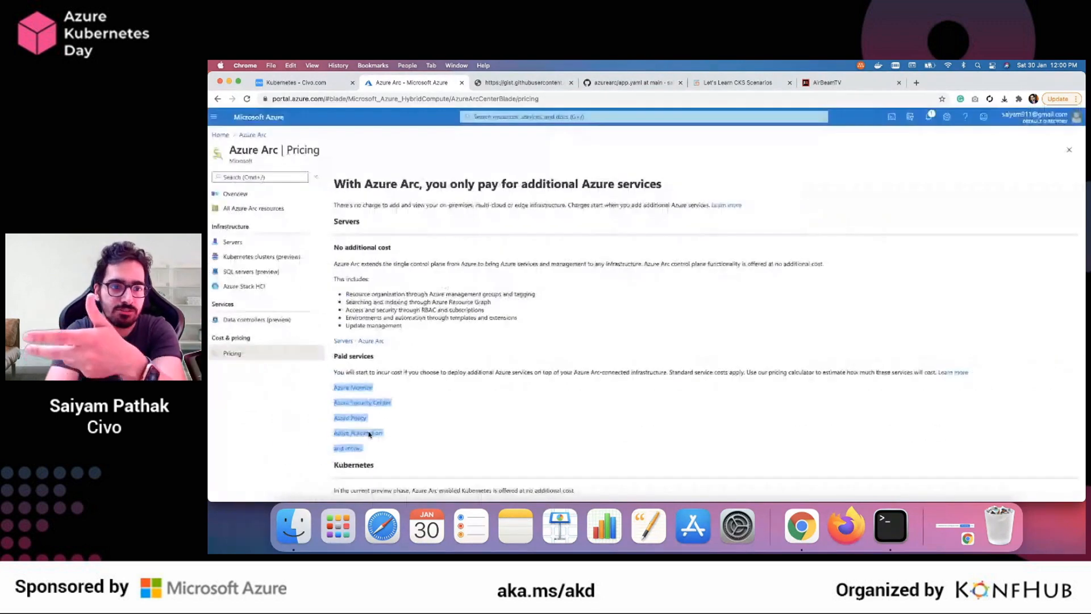
# Open the Insights (preview) page of the civoazure1 Kubernetes cluster in Azure Arc
pyautogui.click(255, 254)
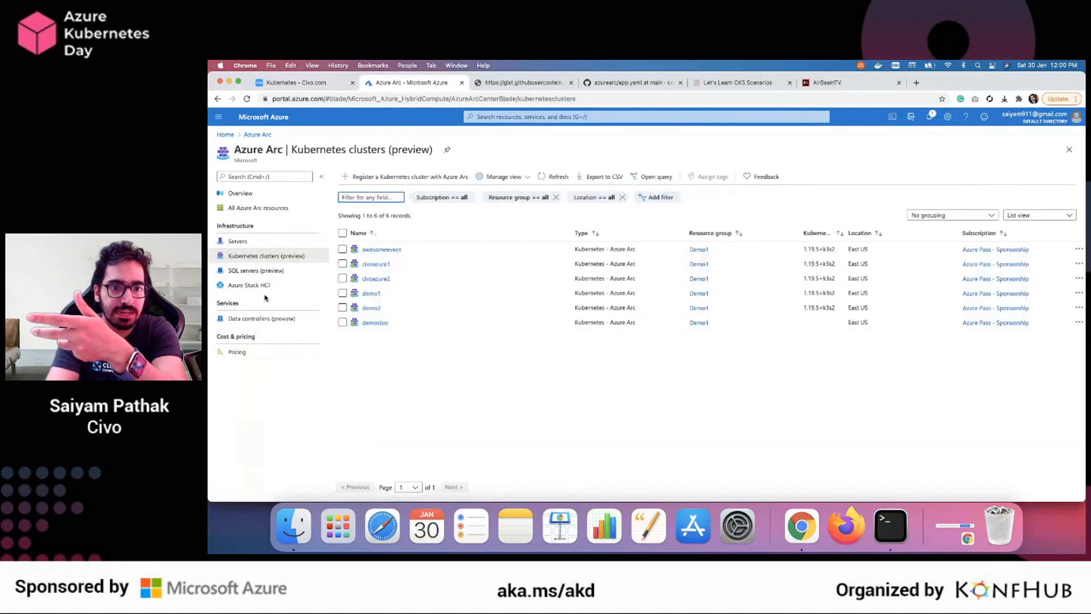
pyautogui.click(374, 265)
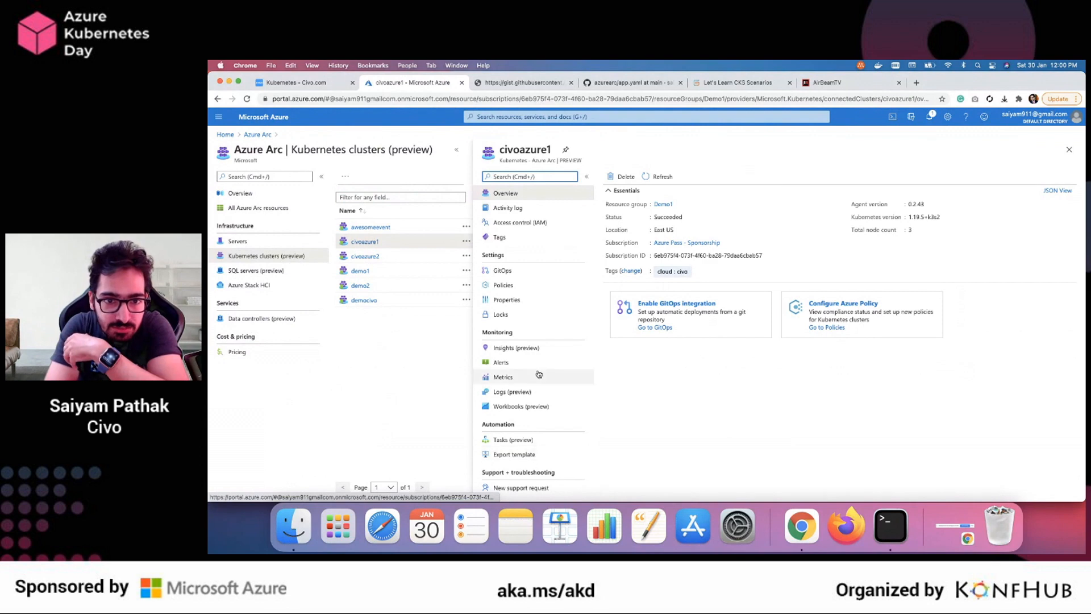
pyautogui.click(506, 346)
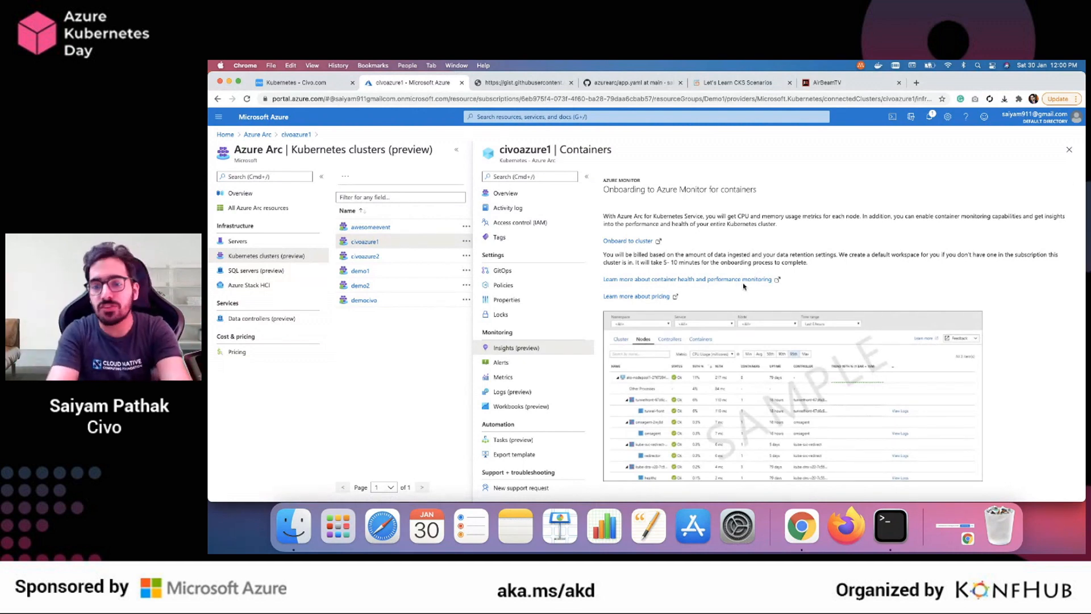
# Check the output of the democivo connect command in Terminal and return to Chrome
pyautogui.click(891, 524)
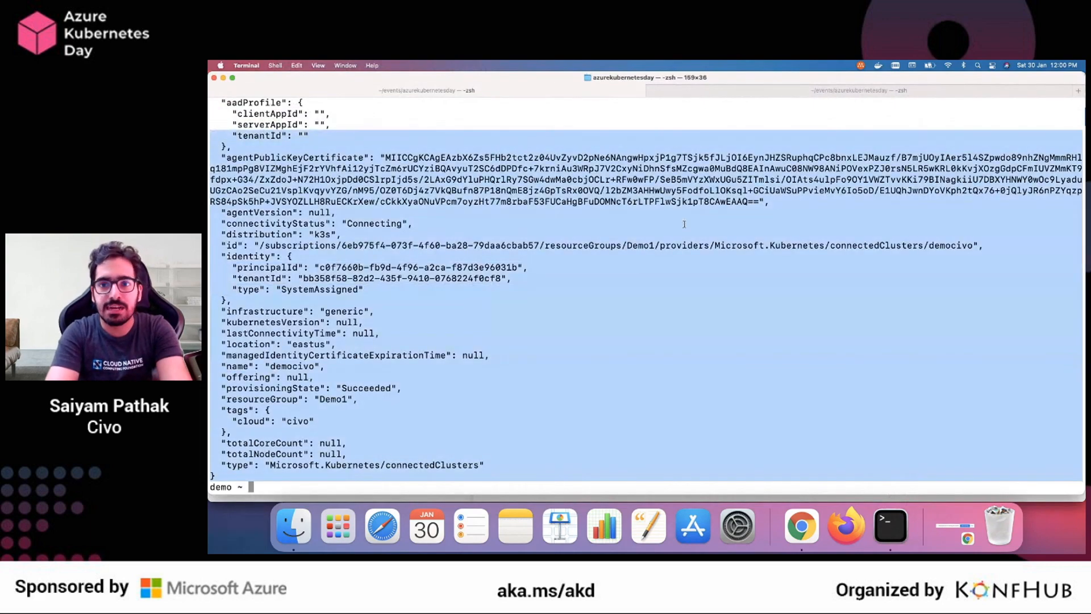
pyautogui.press('super+h')
pyautogui.click(802, 523)
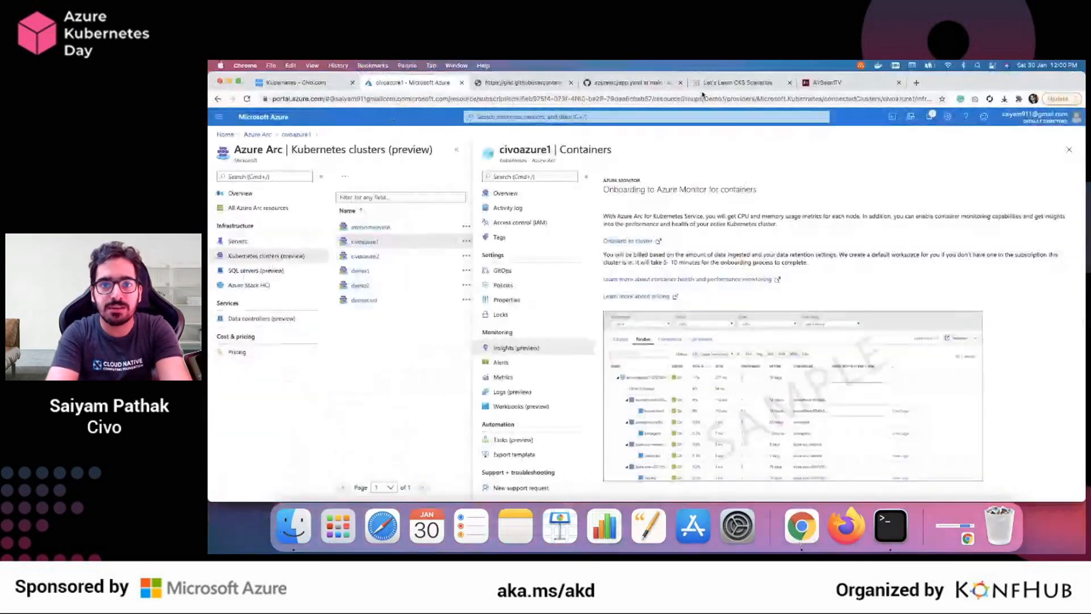
# Run the gist's az k8sconfiguration create command in Terminal with name test, cluster democivo and resource group Demo1, review its output, and return to Chrome
pyautogui.click(624, 83)
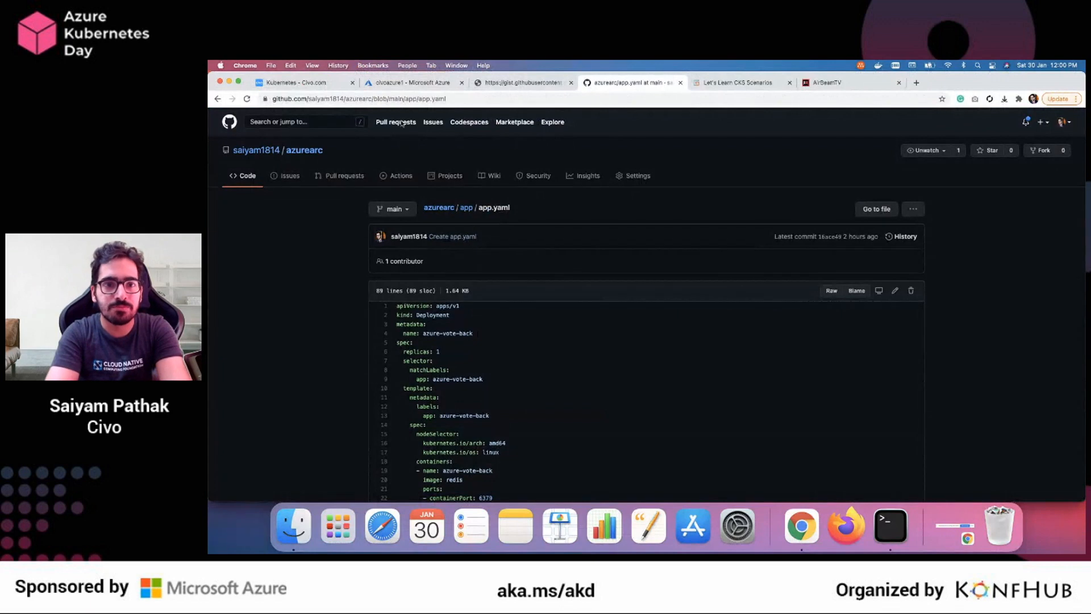
pyautogui.click(507, 84)
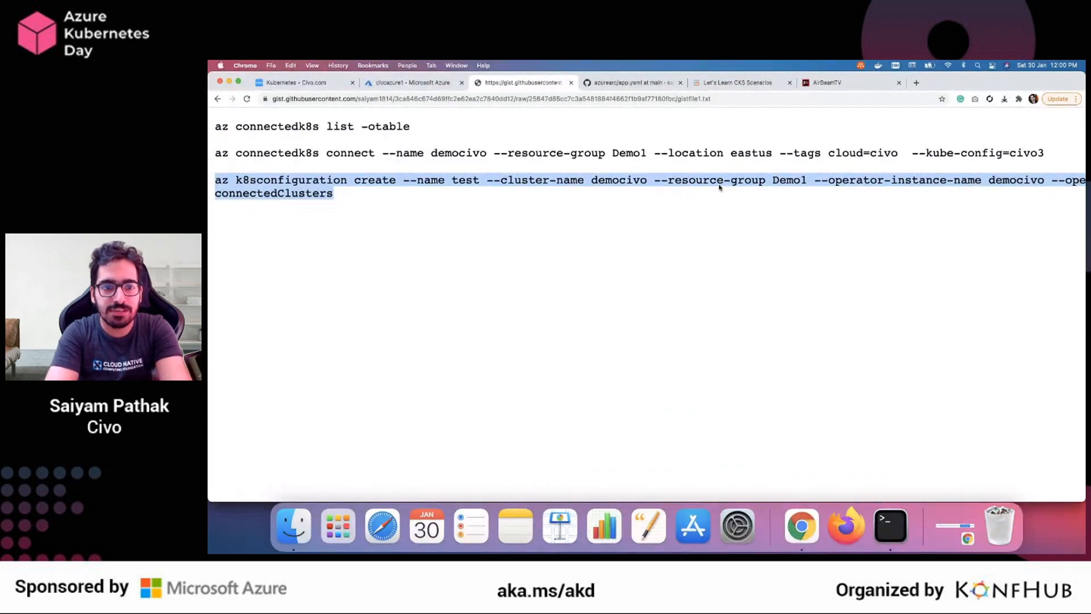
pyautogui.click(905, 527)
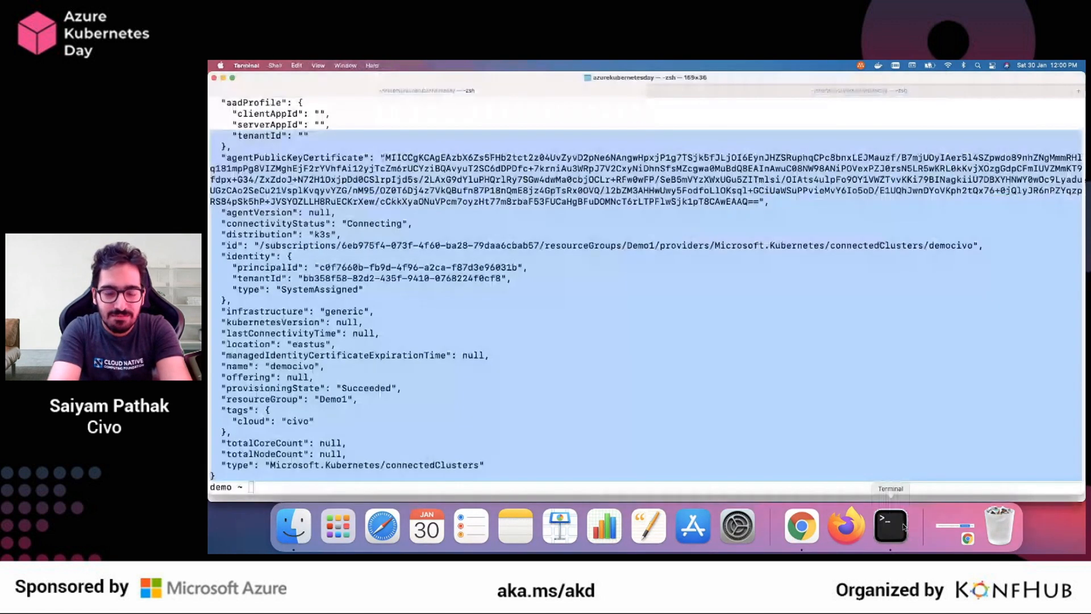
pyautogui.write('az k8sconfiguration create --name test --cluster-name democivo --resource-group Demo1 --operator-instance-name democivo --operator-namespace demo --repository-url https://github.com/saiyam1814/azurearc --scope cluster --cluster-type connectedClusters')
pyautogui.press('Return')
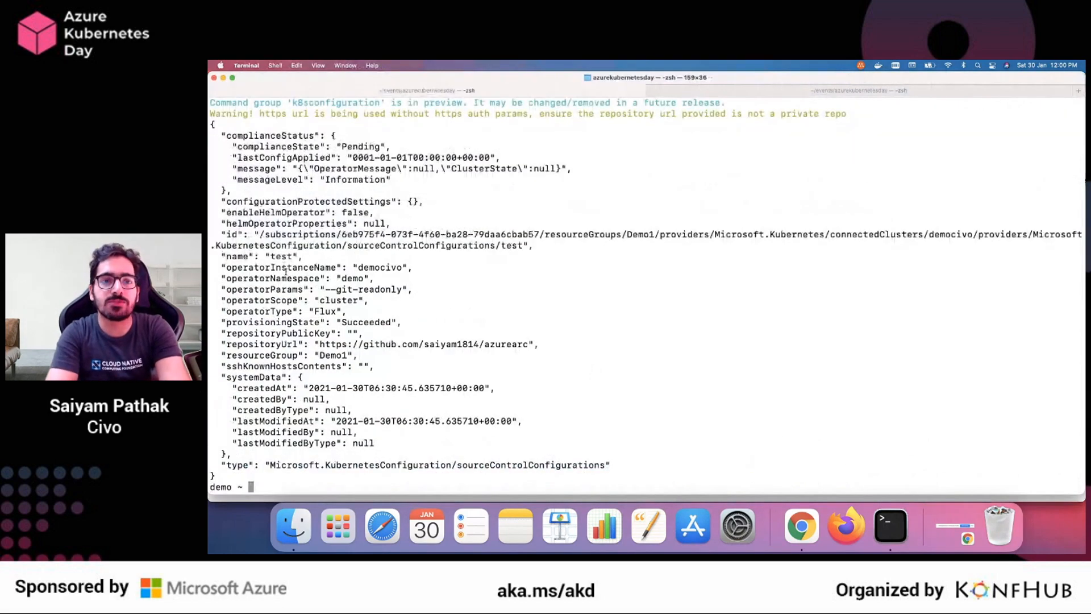
pyautogui.moveTo(253, 465); pyautogui.dragTo(255, 181)
pyautogui.press('super+Tab')
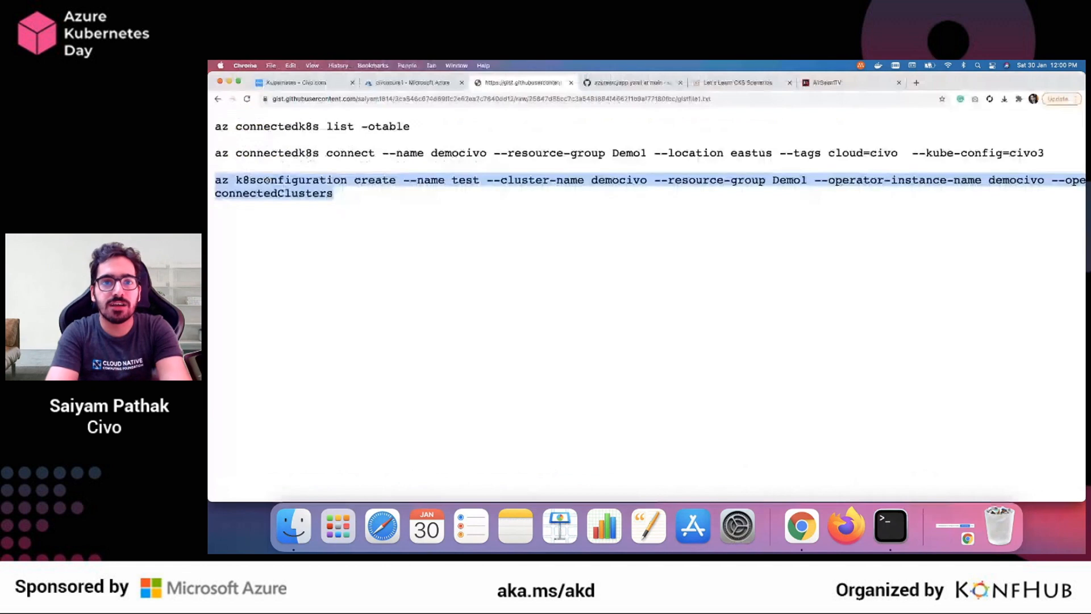
# Return to the Azure portal and open the democivo cluster from Azure Arc's Kubernetes clusters list
pyautogui.click(408, 84)
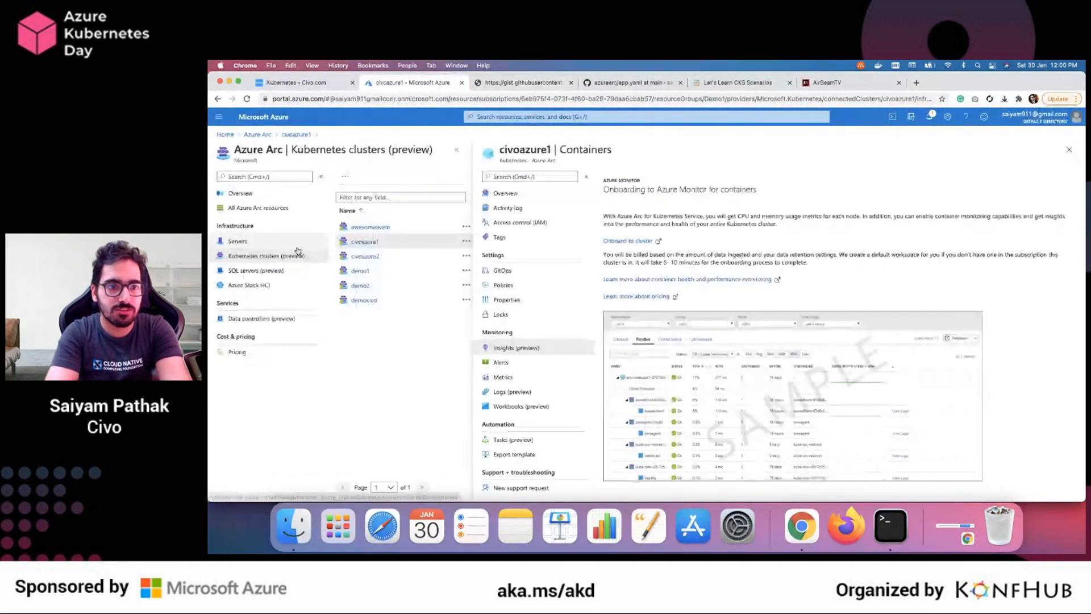
pyautogui.click(254, 244)
pyautogui.click(264, 257)
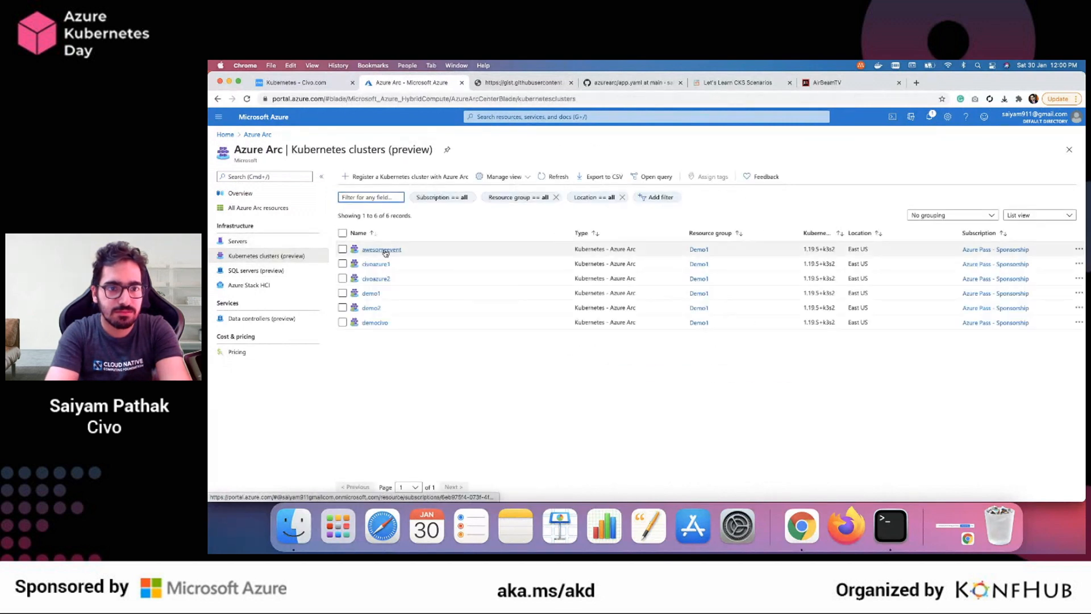
pyautogui.scroll(5, 385, 250)
pyautogui.click(391, 386)
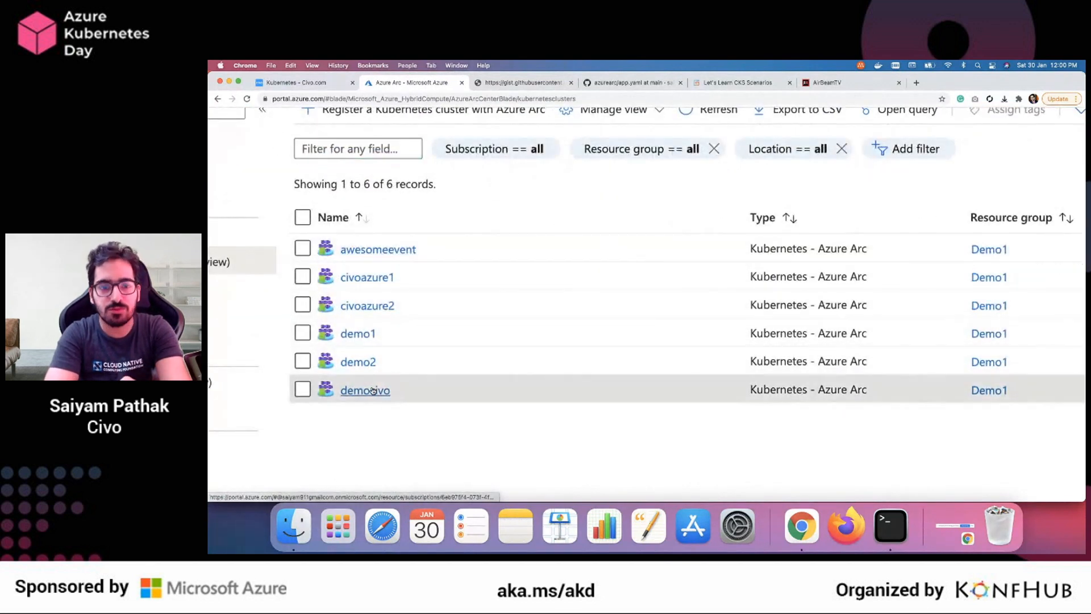
pyautogui.scroll(-5, 721, 256)
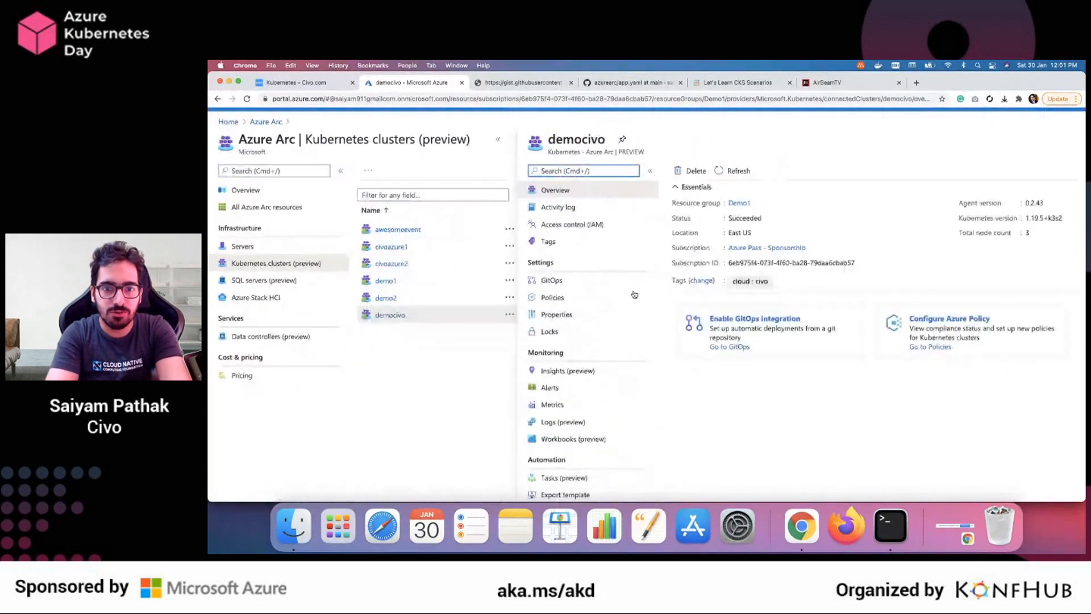
# Check democivo's GitOps configurations and open the details of the test configuration
pyautogui.click(552, 279)
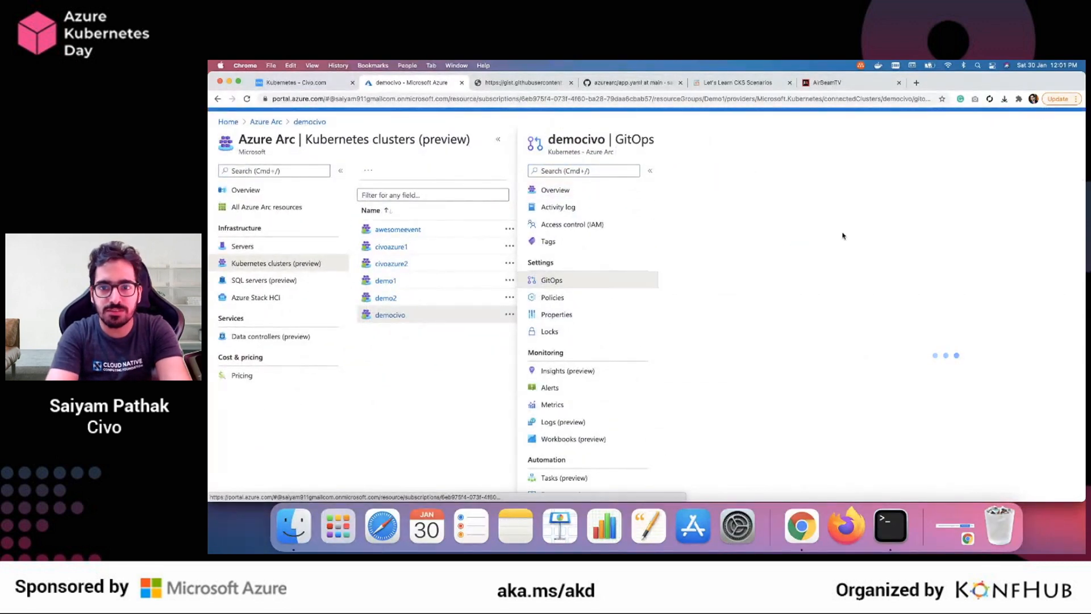
pyautogui.scroll(5, 844, 236)
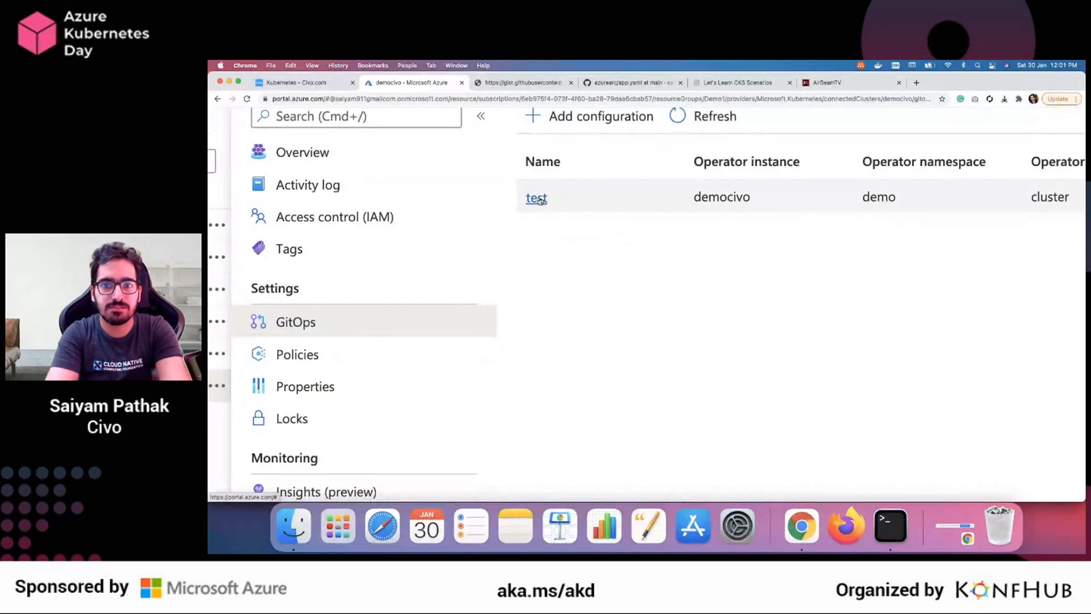
pyautogui.scroll(-5, 725, 307)
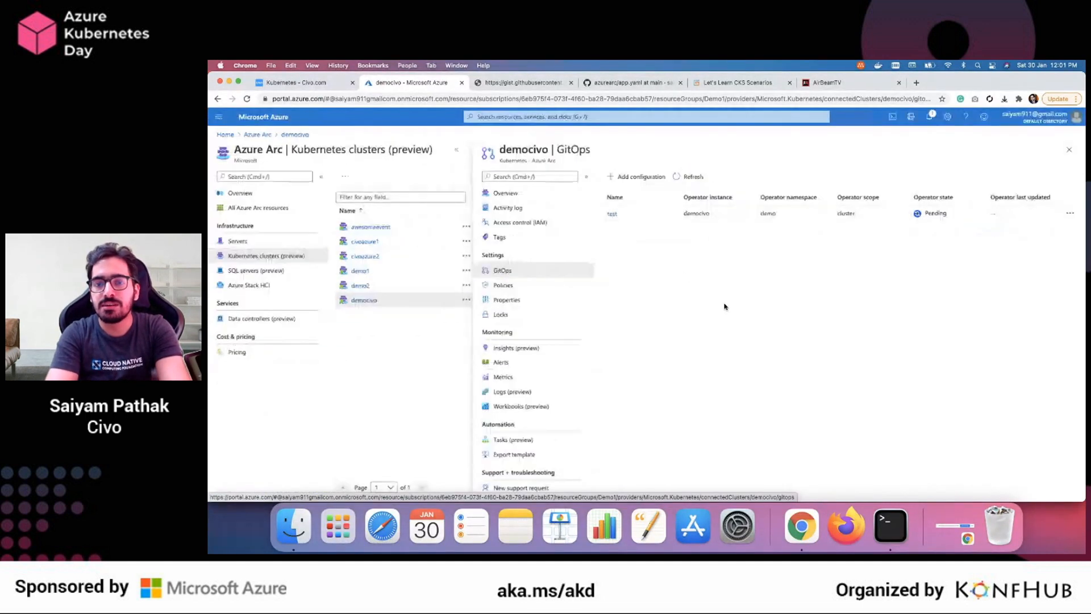
pyautogui.click(612, 214)
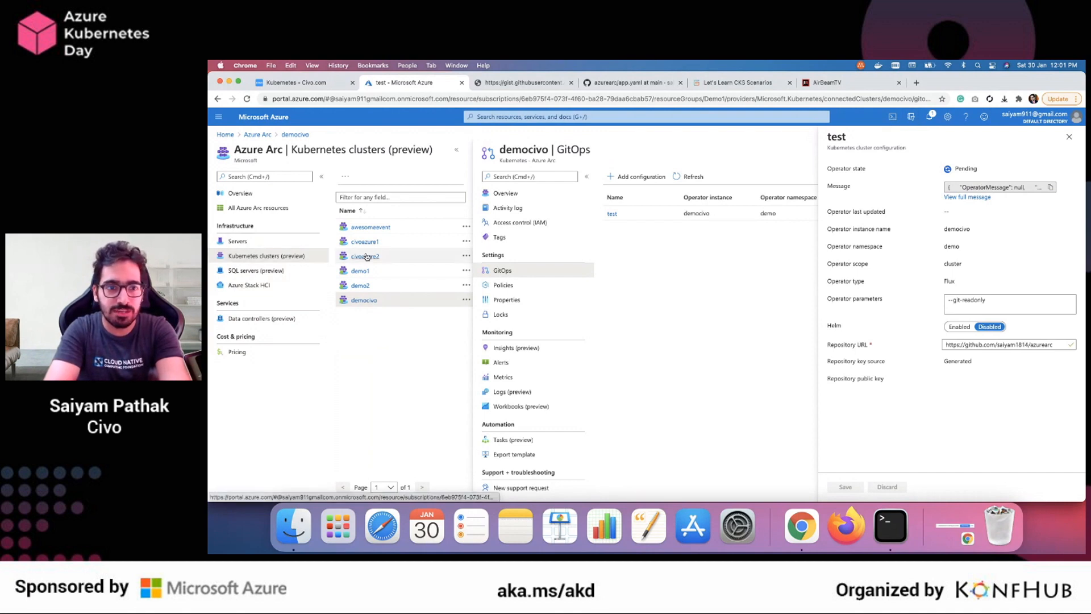
# Open the query behind the All Azure Arc resources list in Resource Graph Explorer, review it, and return to the list
pyautogui.click(248, 208)
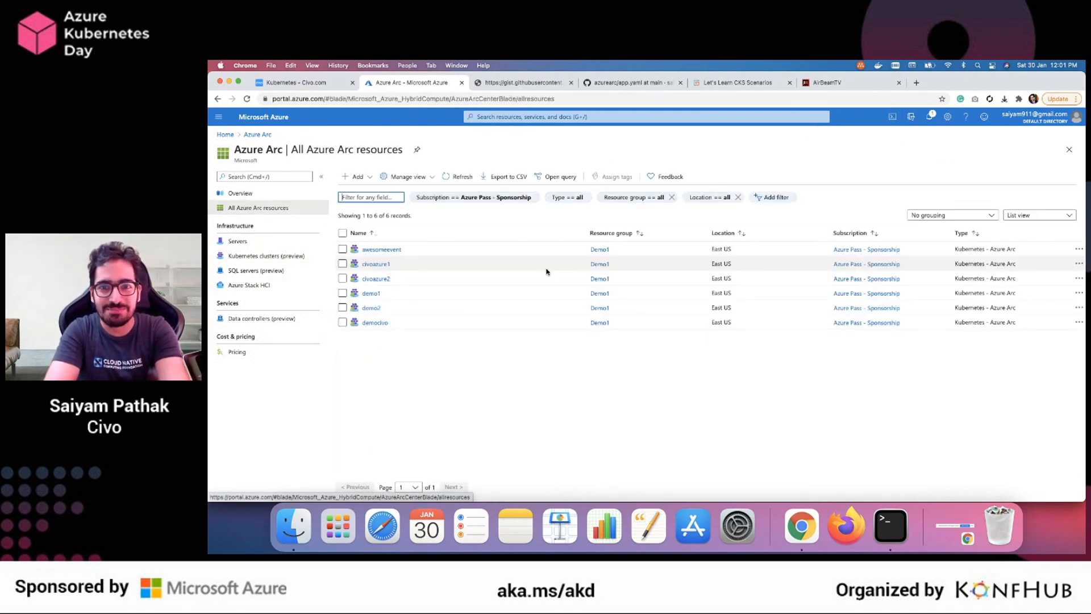
pyautogui.click(561, 177)
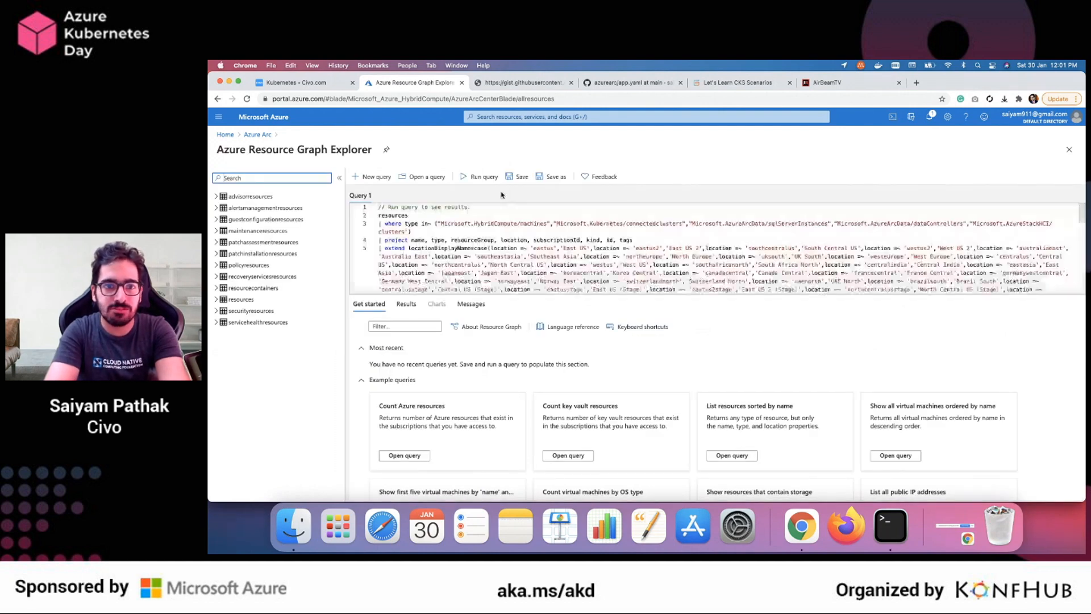
pyautogui.scroll(-1, 476, 240)
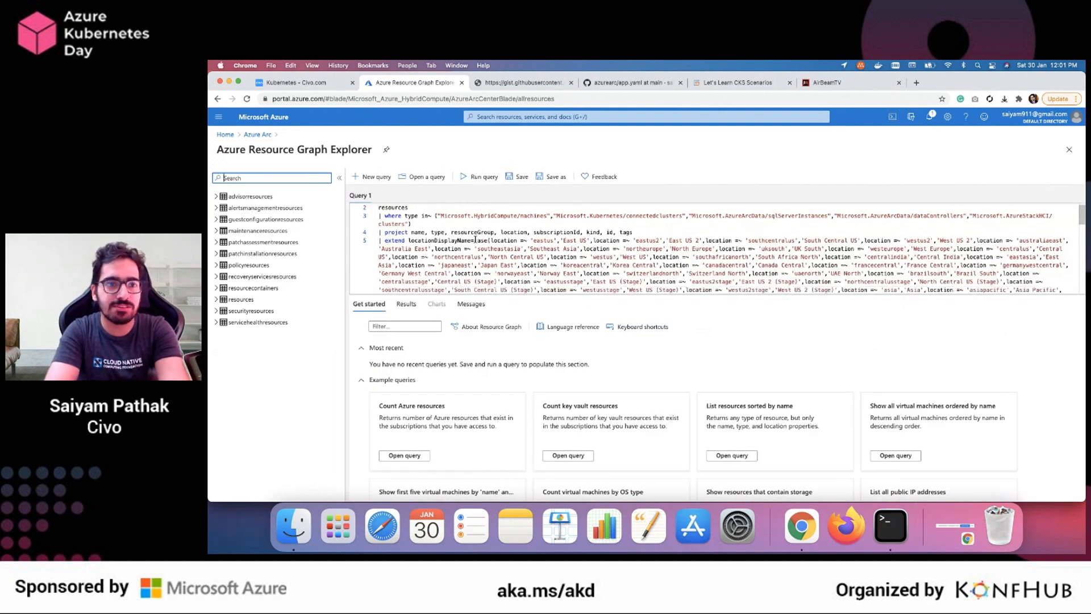
pyautogui.scroll(1, 475, 240)
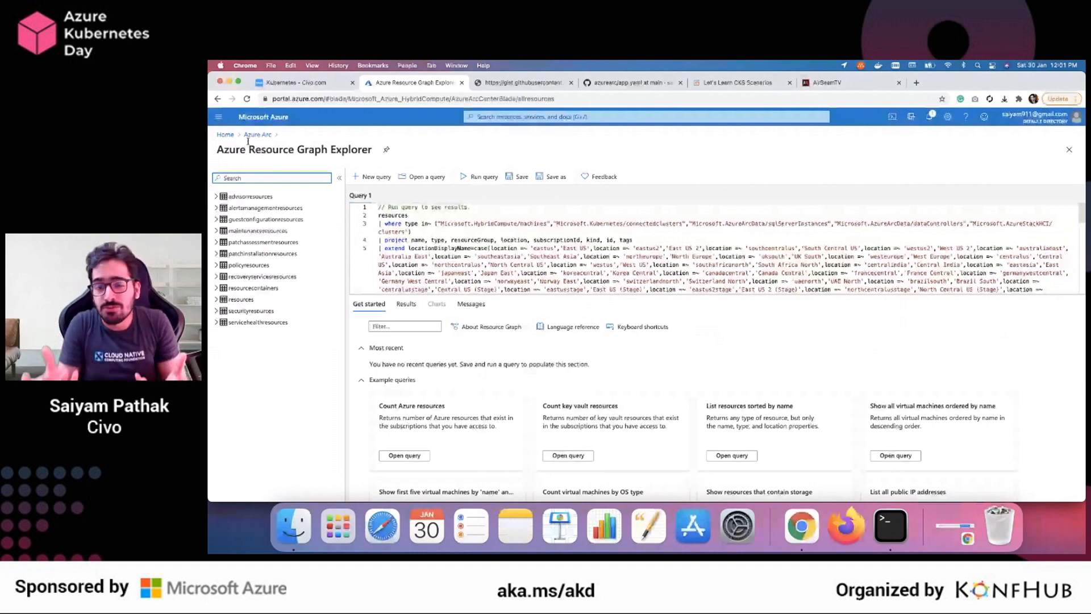
pyautogui.click(257, 134)
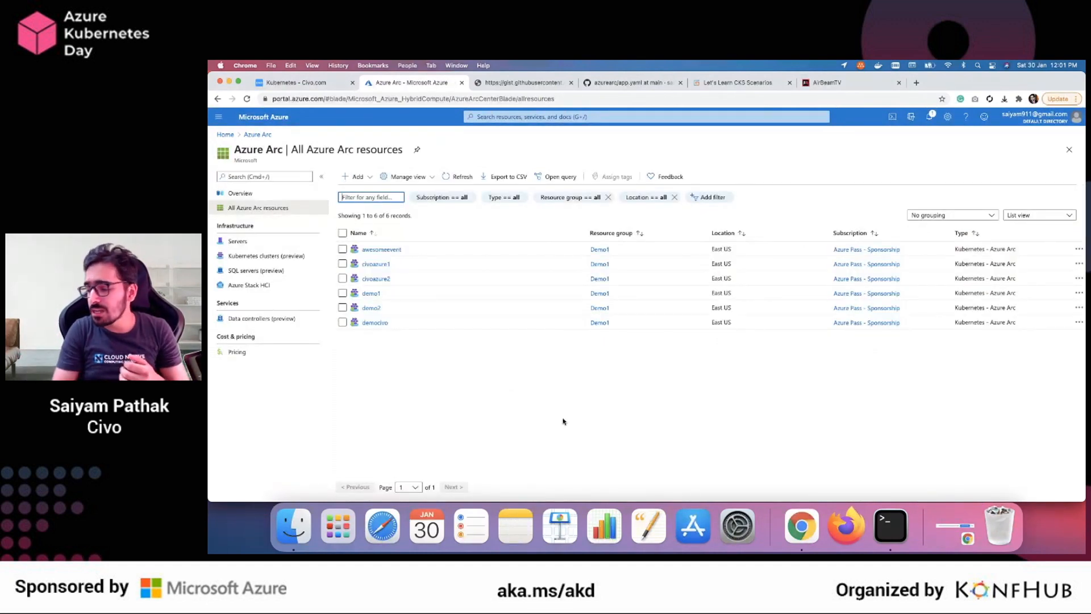